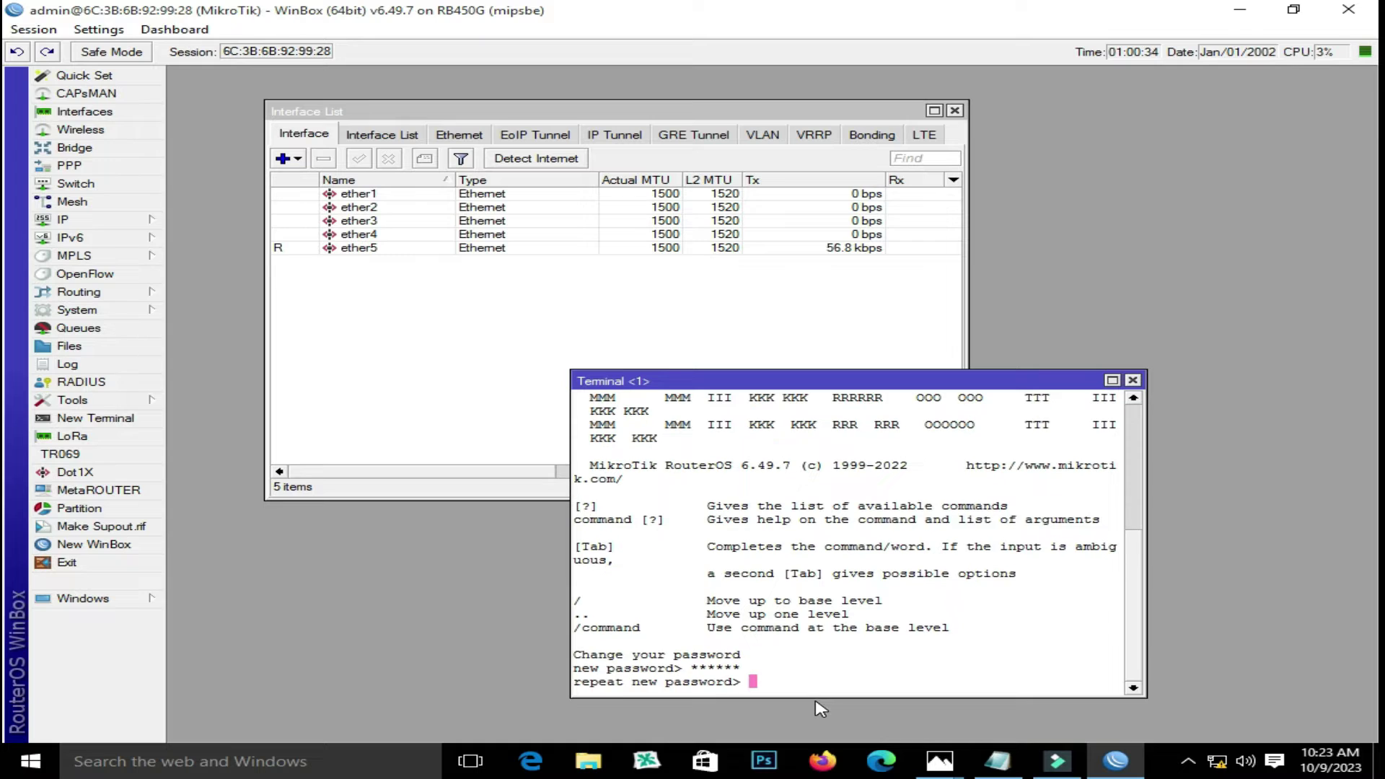
Enter the new router password again in the terminal to complete the password change.
type("******")
key("Return")
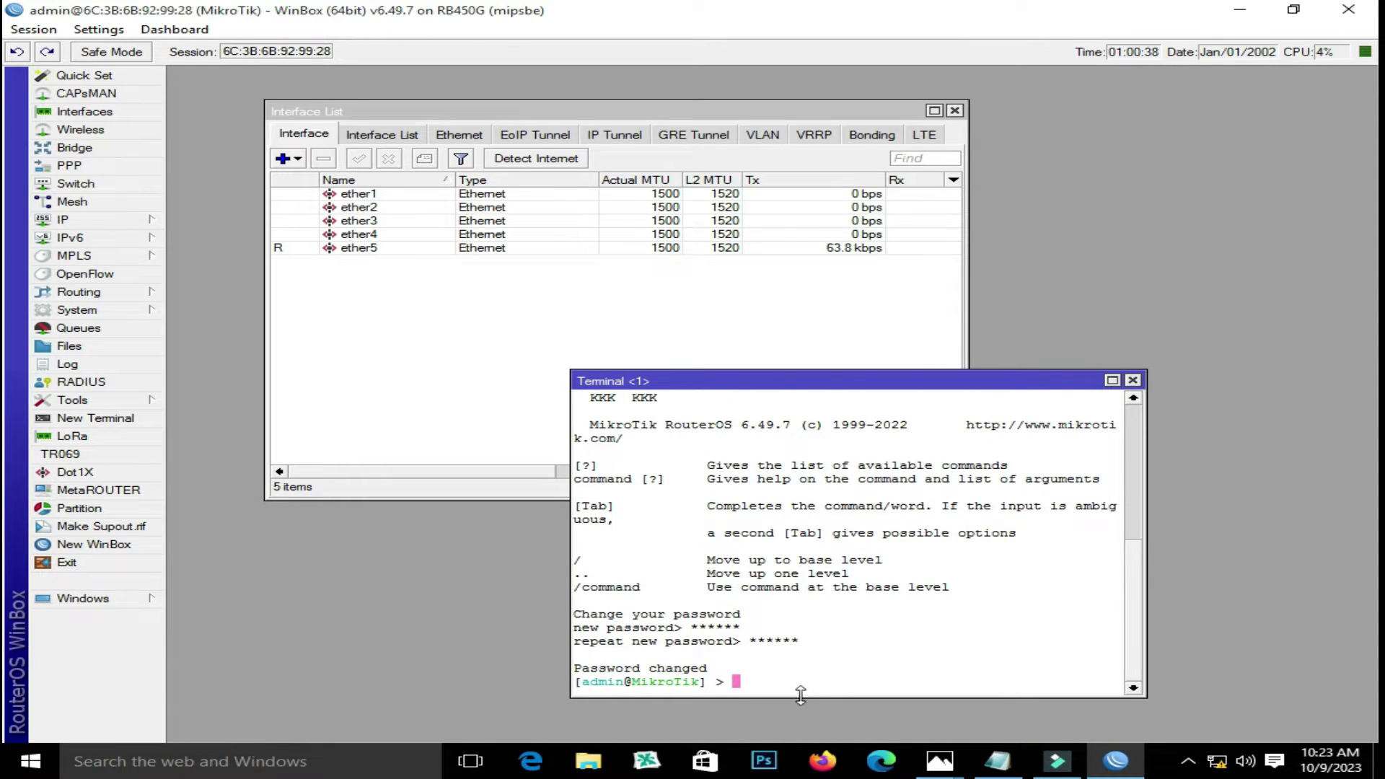
Switch to the script in Notepad and examine the WAN1, WAN2, WAN3 and LAN address entries under /ip address.
left_click(1014, 755)
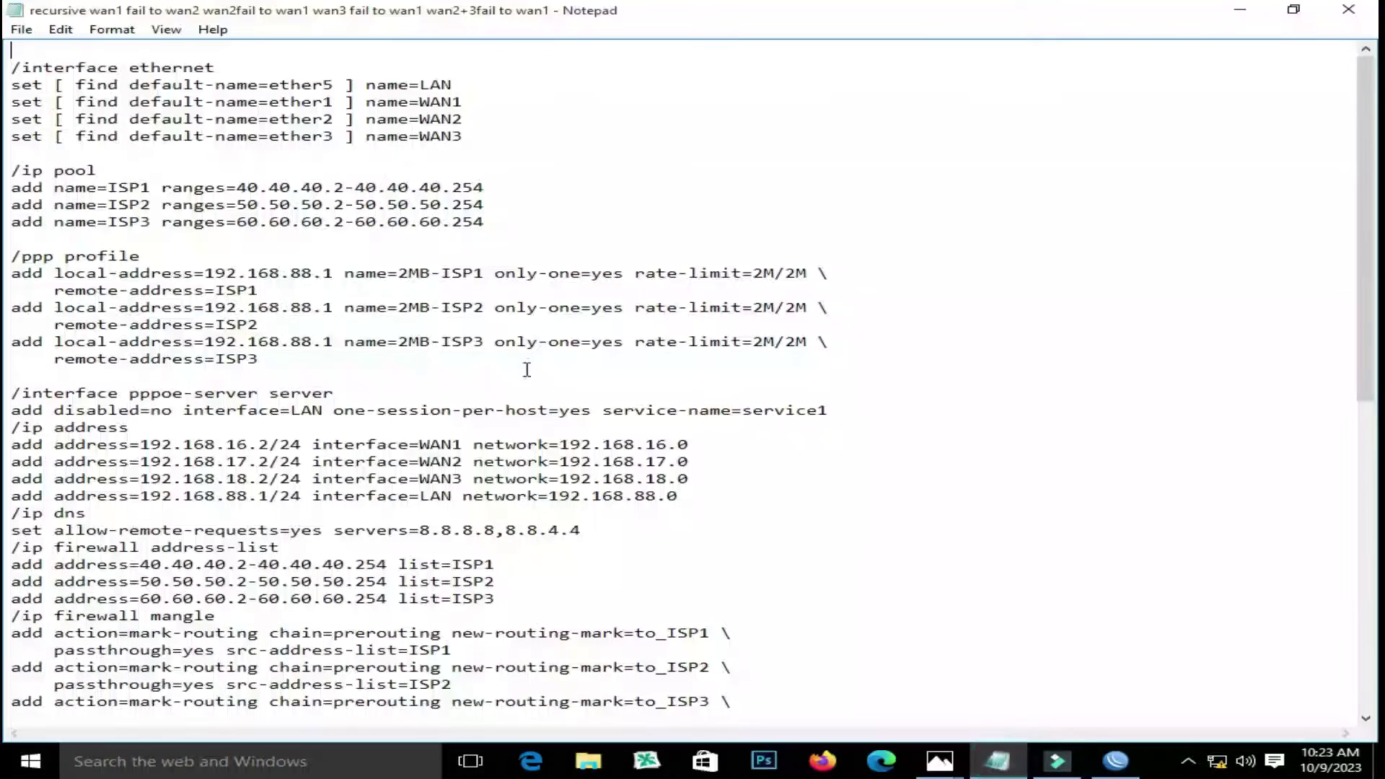
left_click(36, 88)
key("ctrl+a")
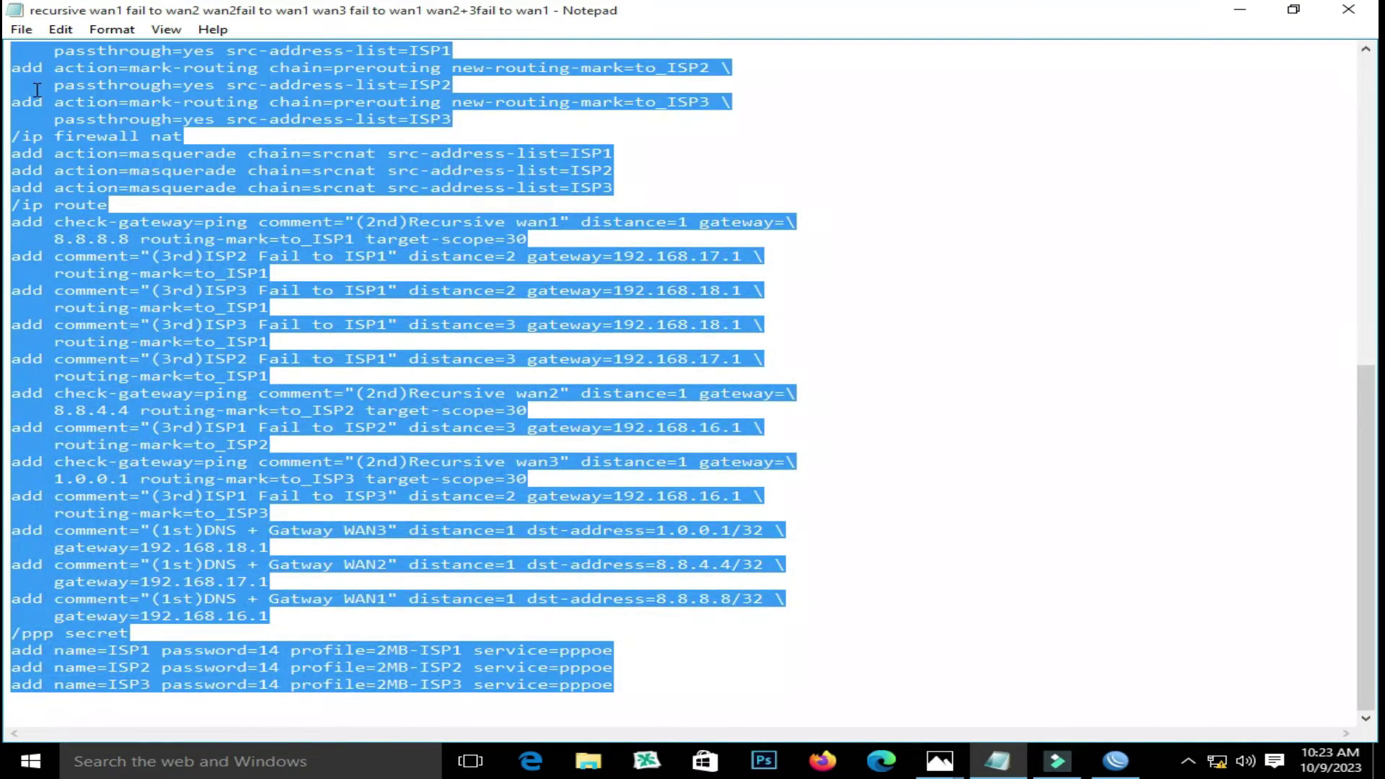
left_click(367, 130)
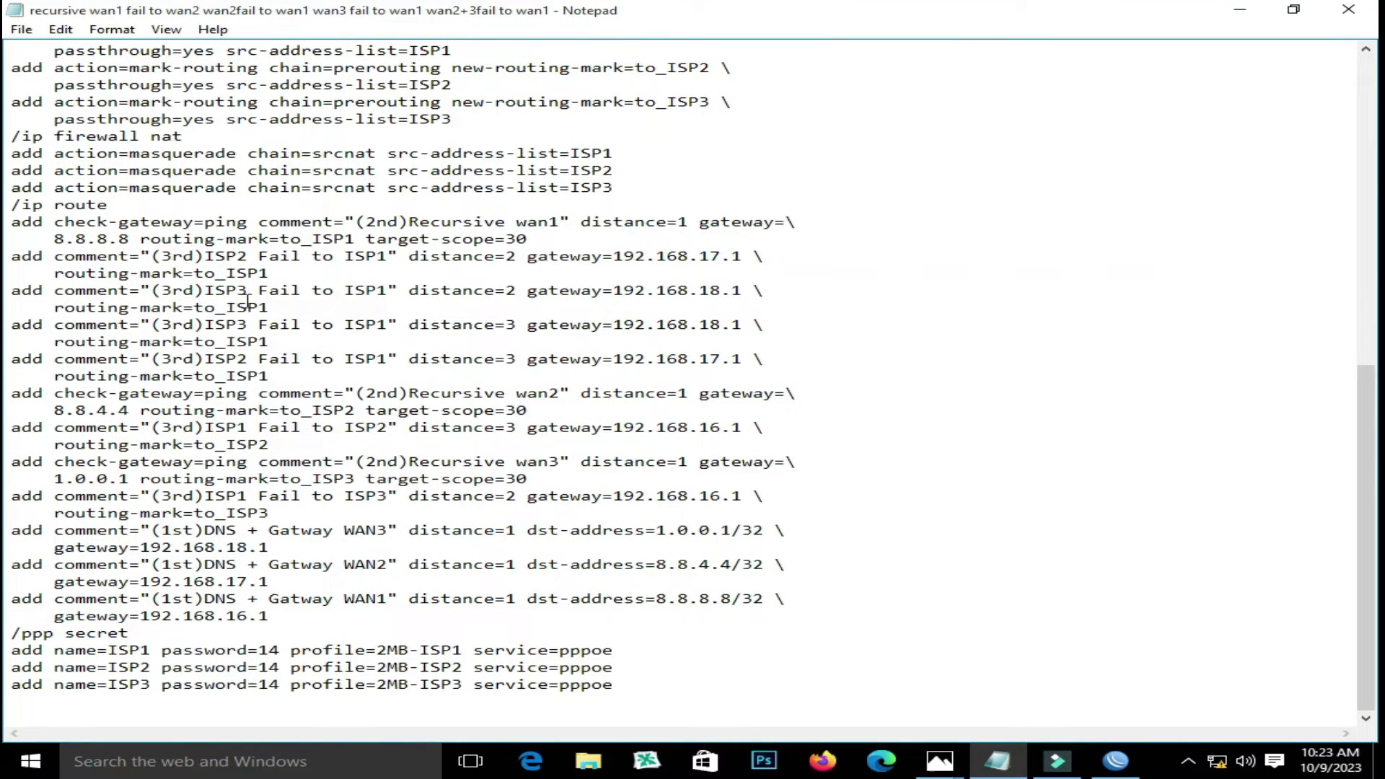
scroll(90, 318, "up", 6)
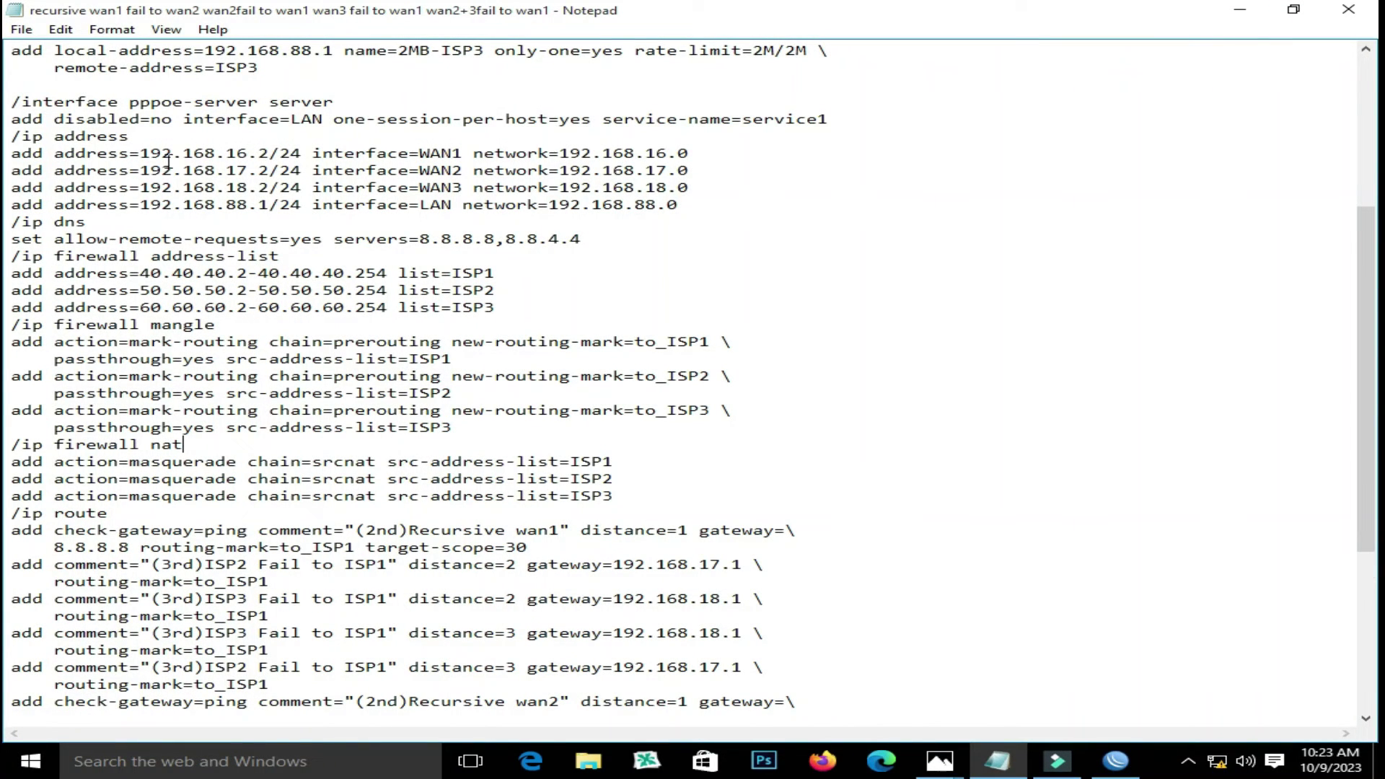
left_click_drag(140, 153, 247, 170)
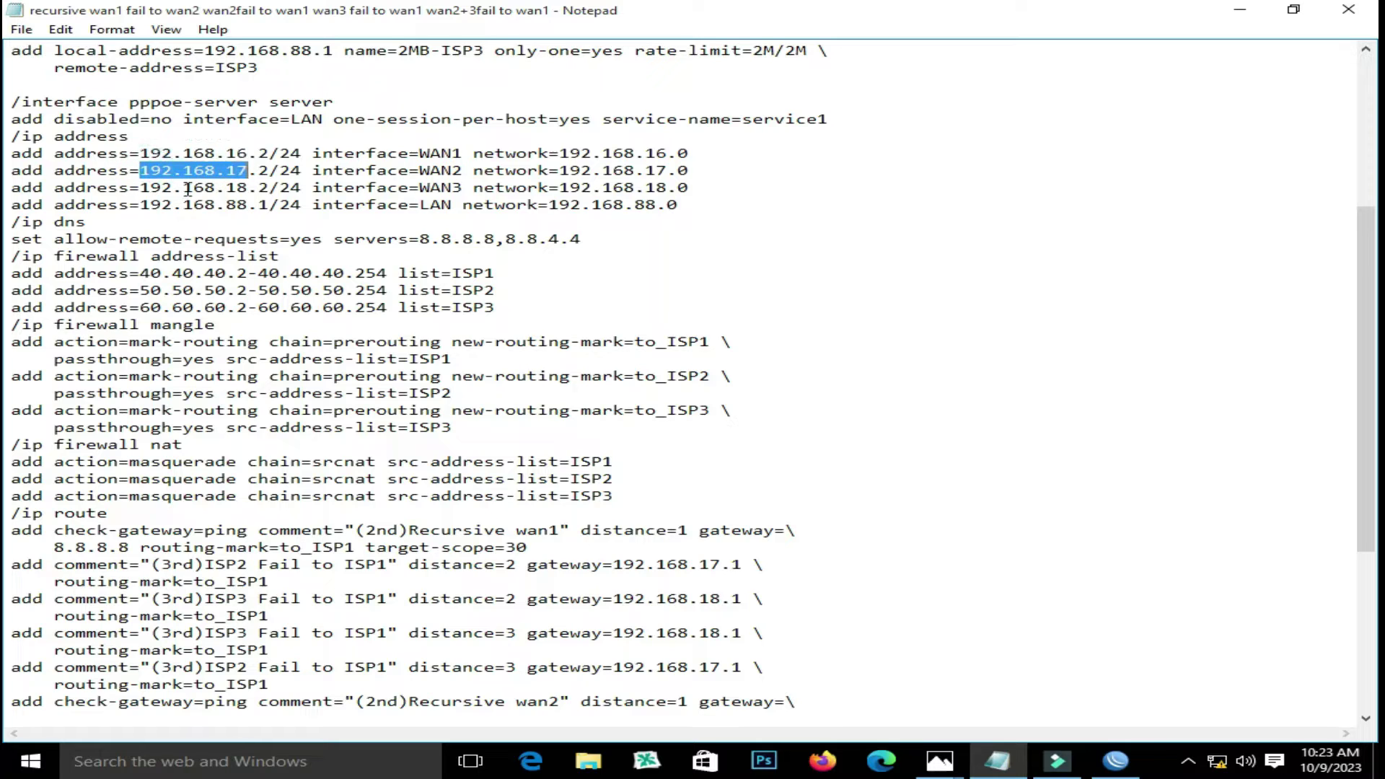
left_click_drag(141, 188, 247, 188)
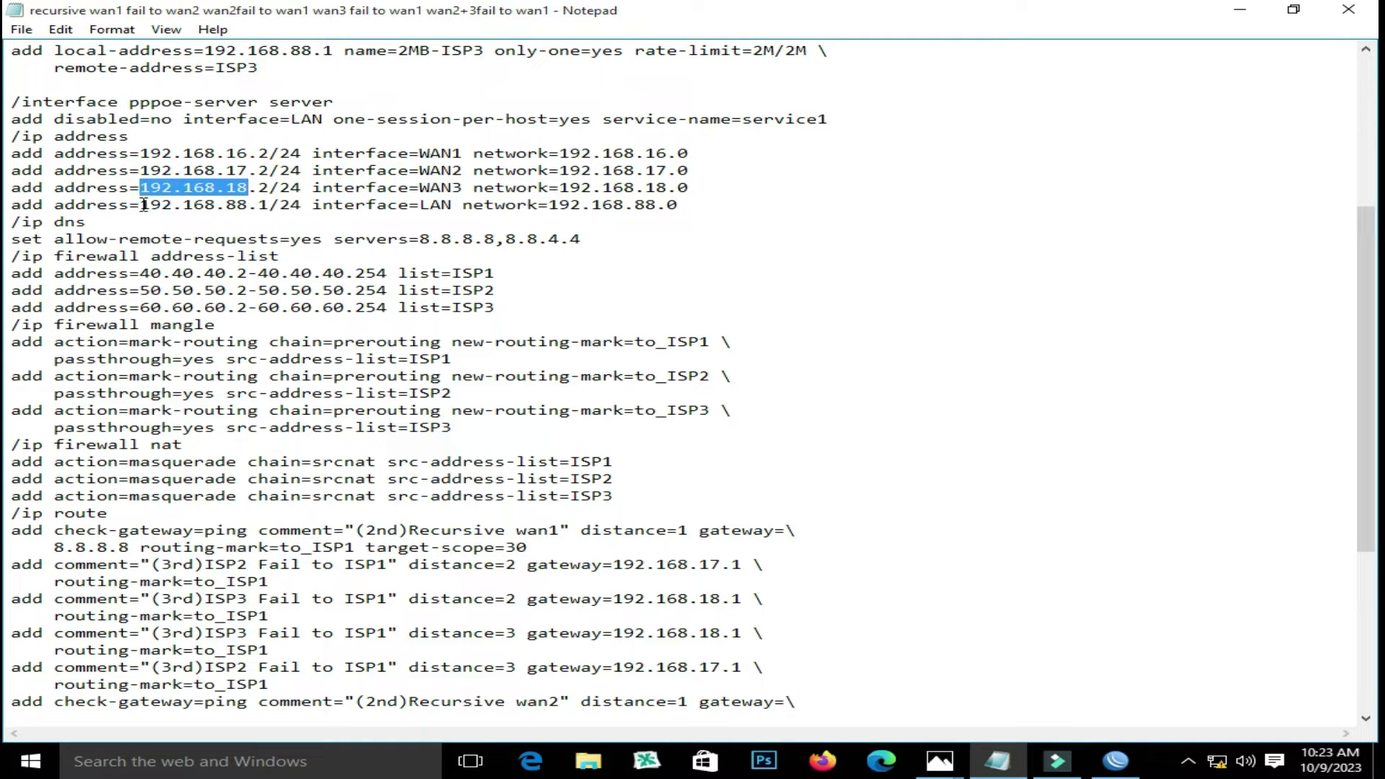
left_click_drag(141, 205, 248, 207)
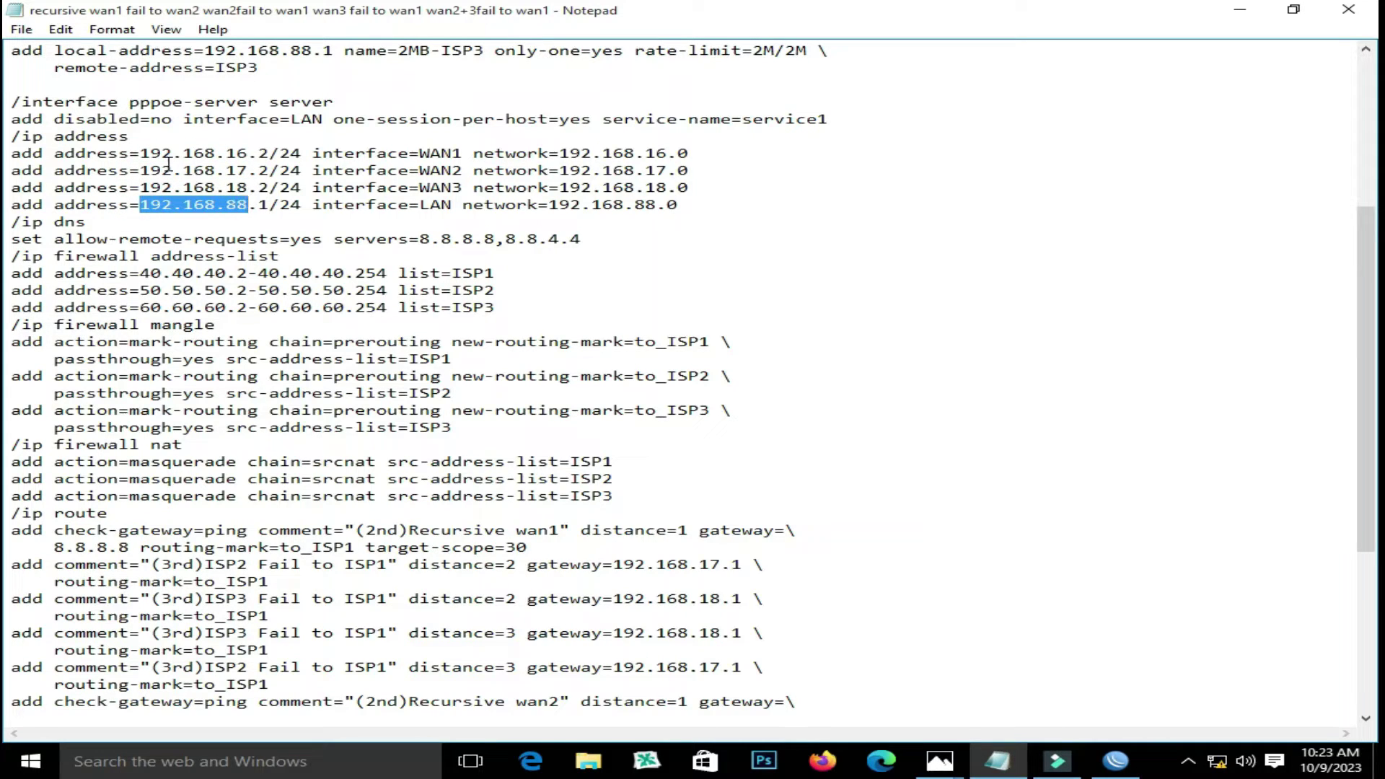
left_click_drag(142, 153, 145, 205)
left_click(218, 204)
left_click(147, 205)
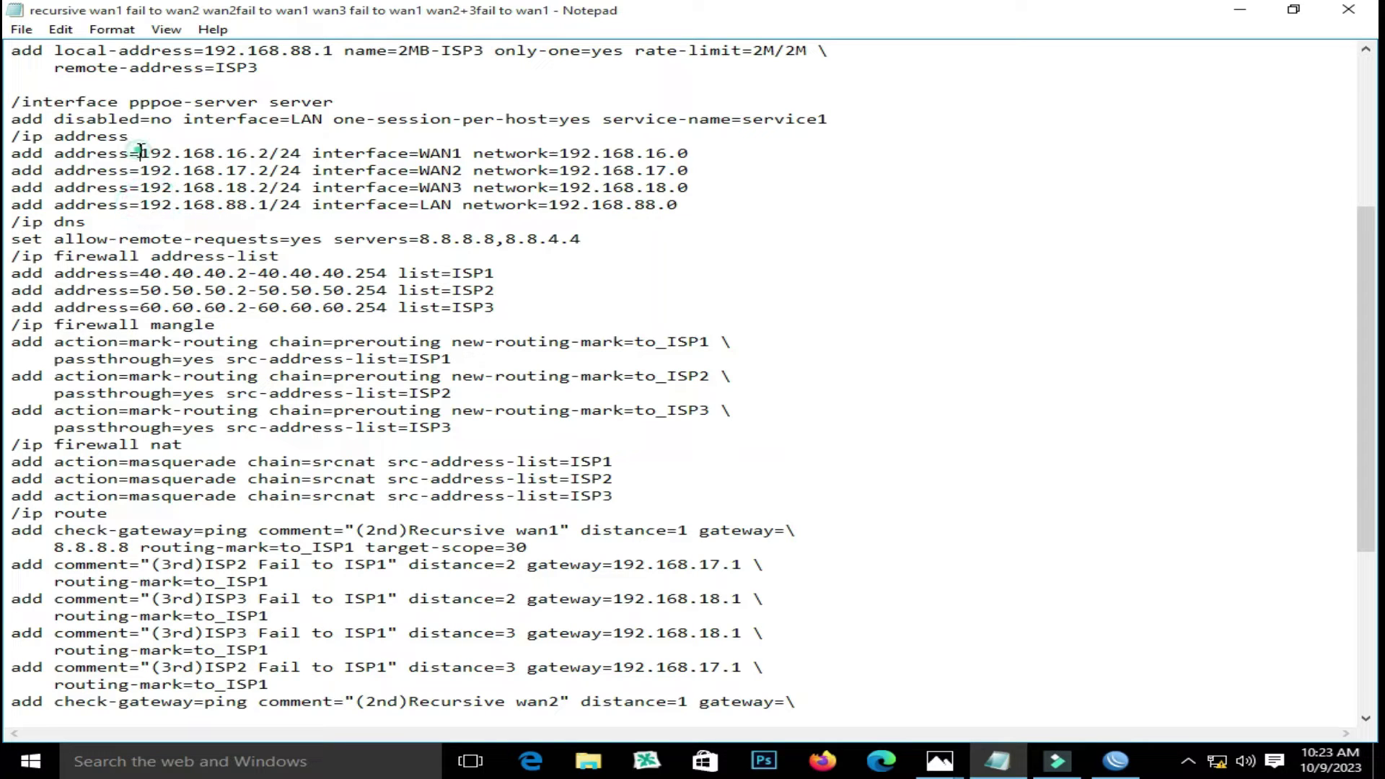
Replace every occurrence of WAN1's address prefix 192.168.16 with 192.168.10 throughout the script.
left_click_drag(141, 153, 251, 154)
key("ctrl+c")
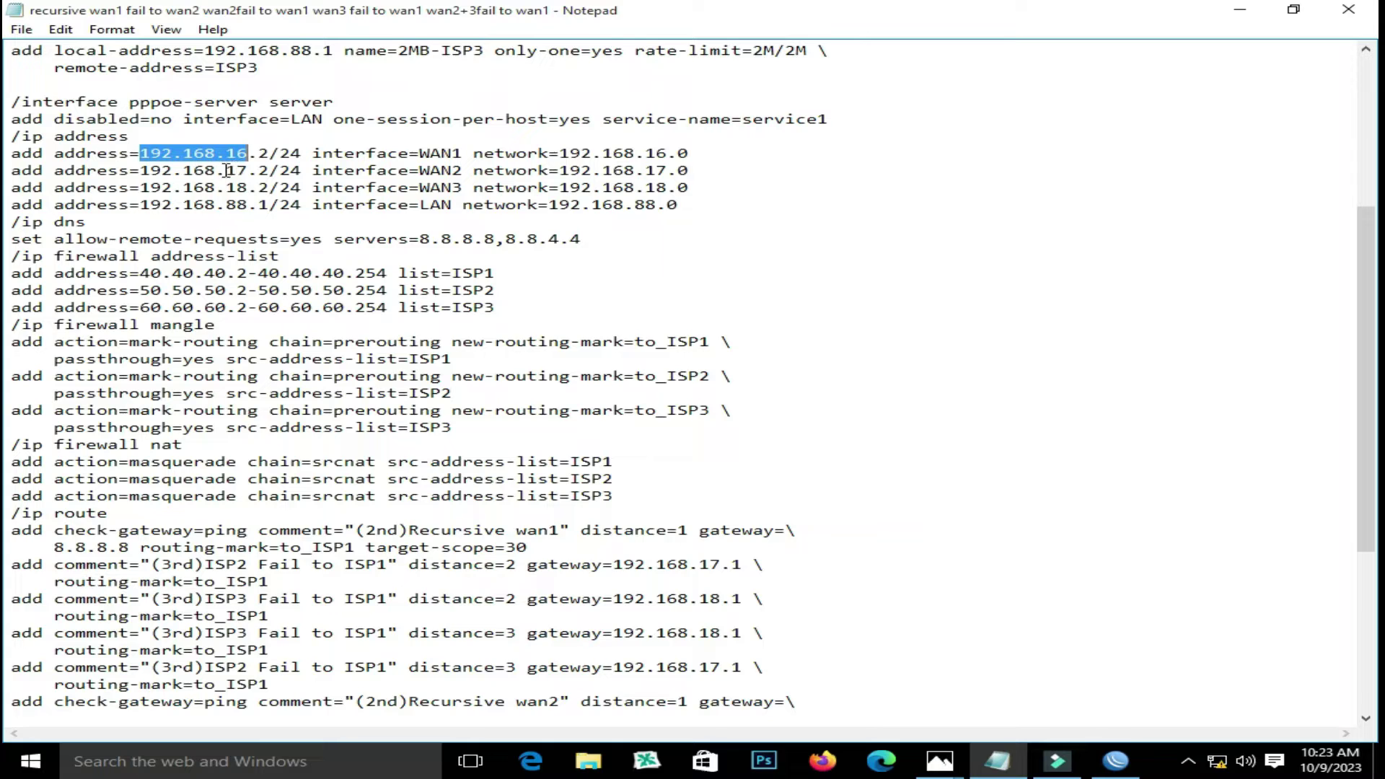
left_click(60, 29)
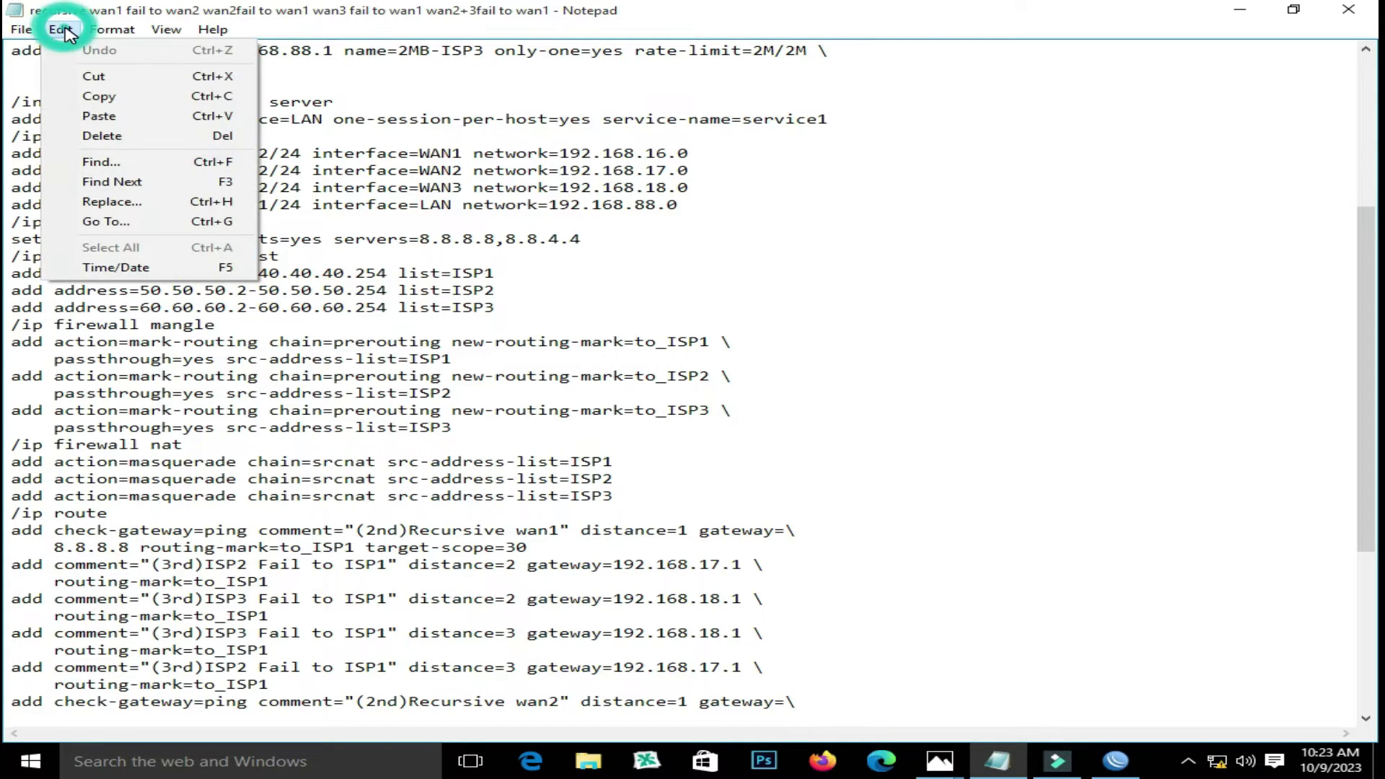
left_click(147, 205)
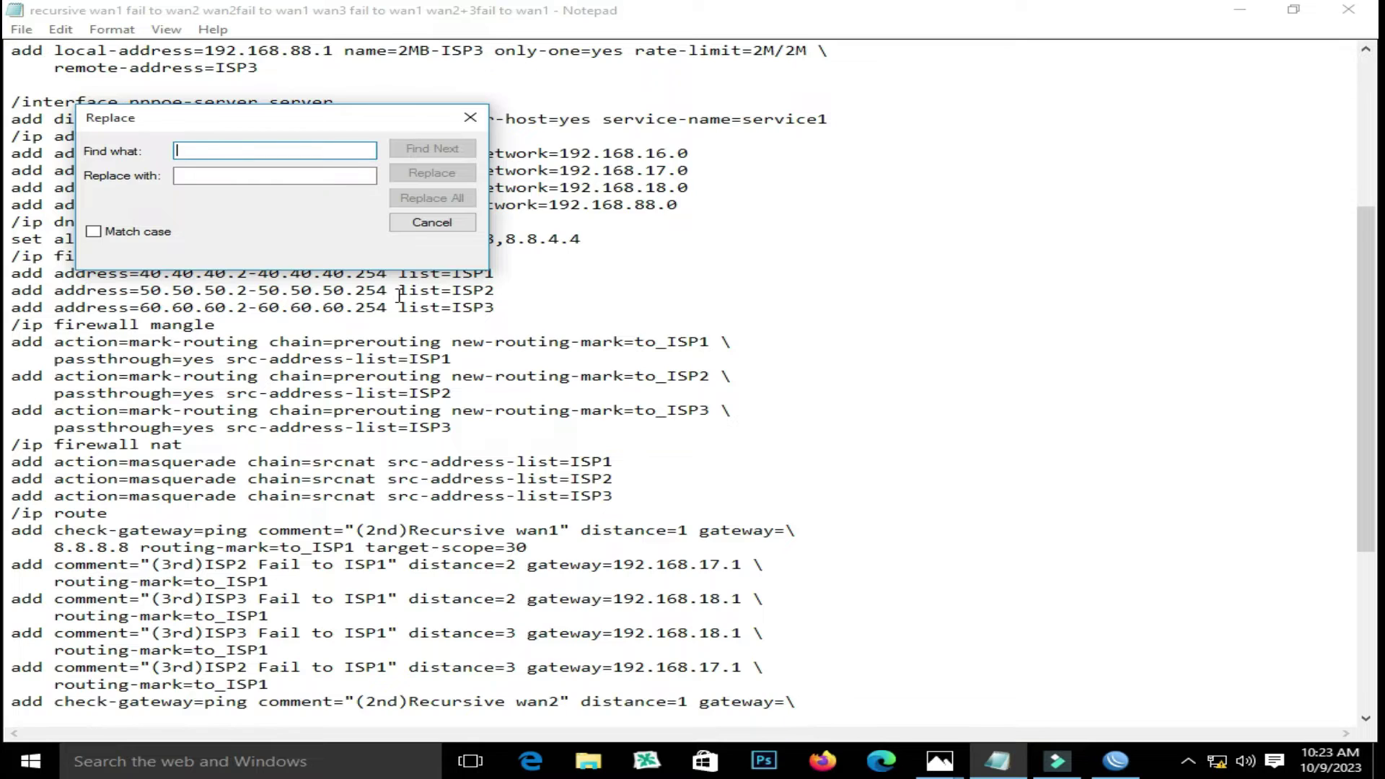
key("ctrl+v")
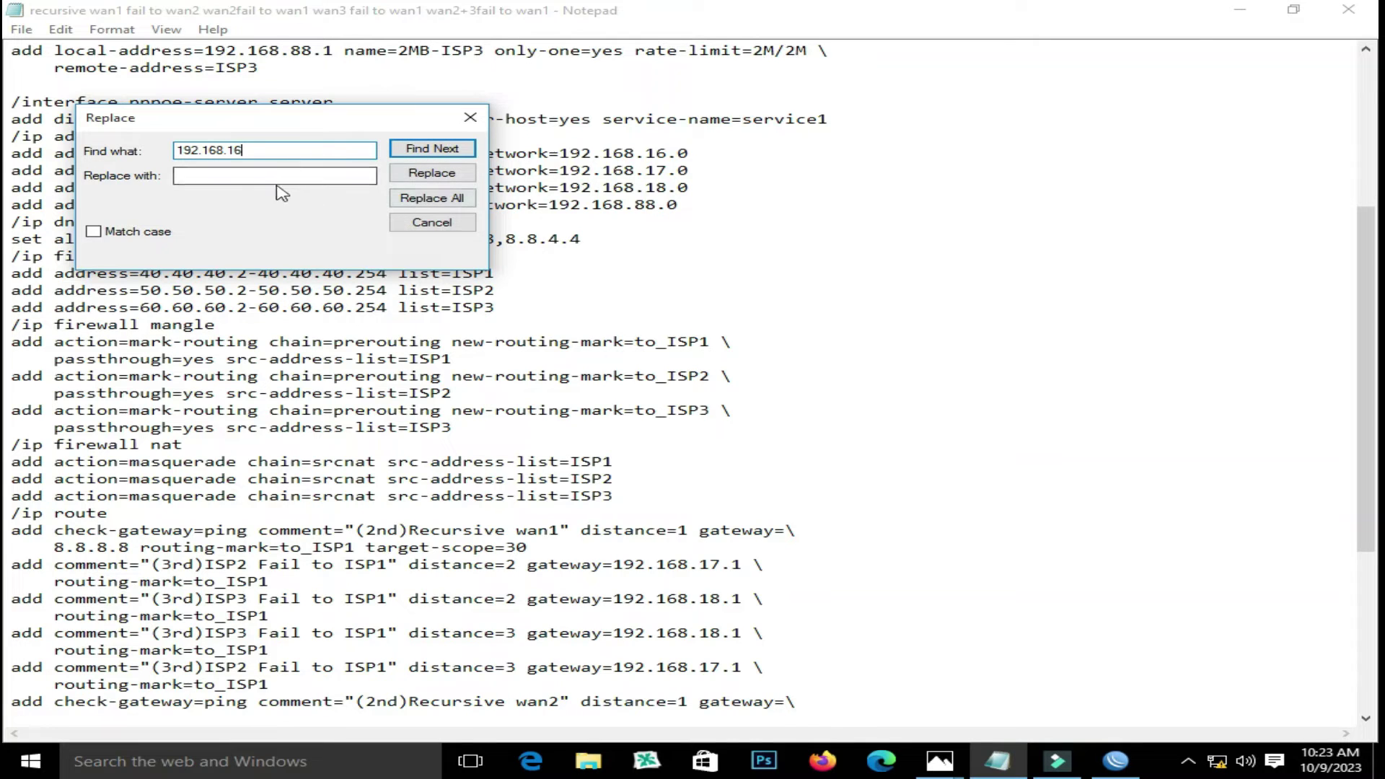
left_click(276, 177)
key("ctrl+v")
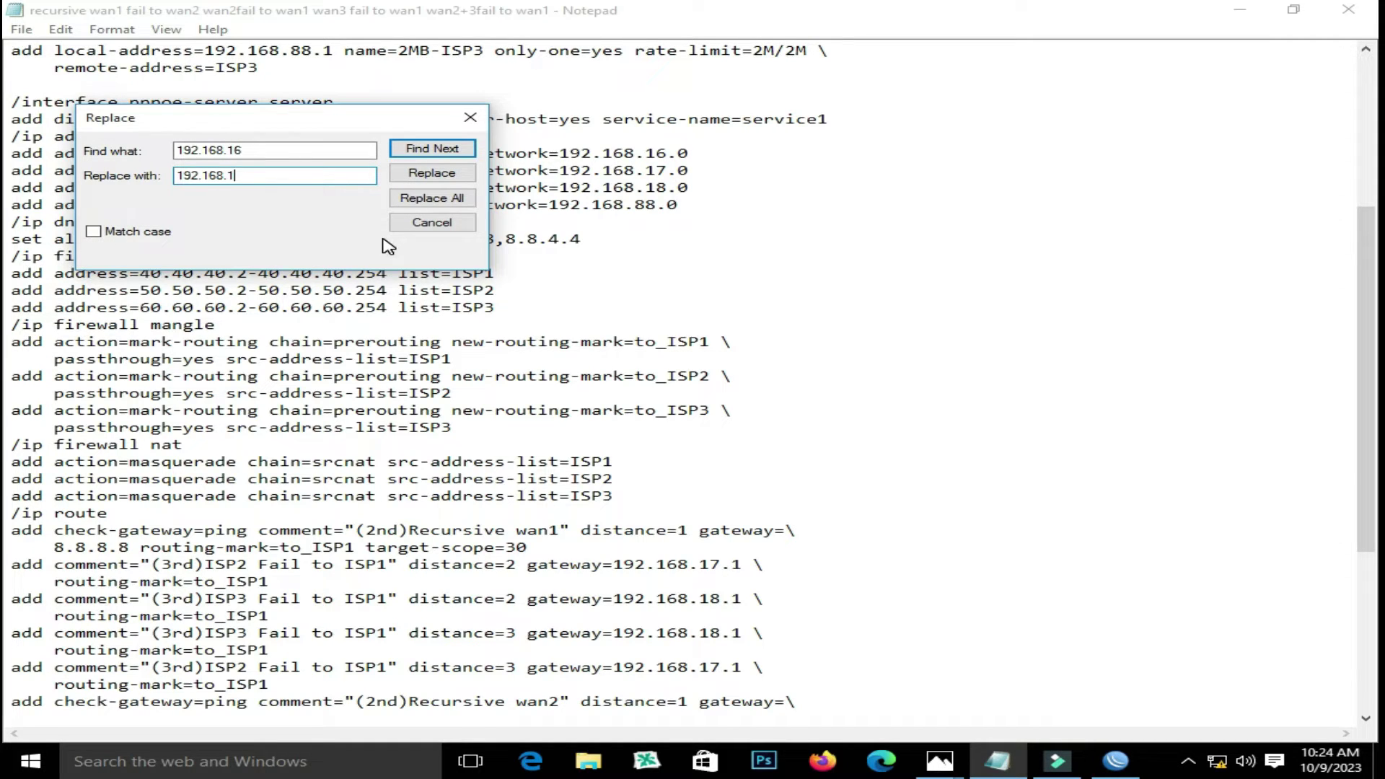
type("3")
type("1")
left_click(447, 202)
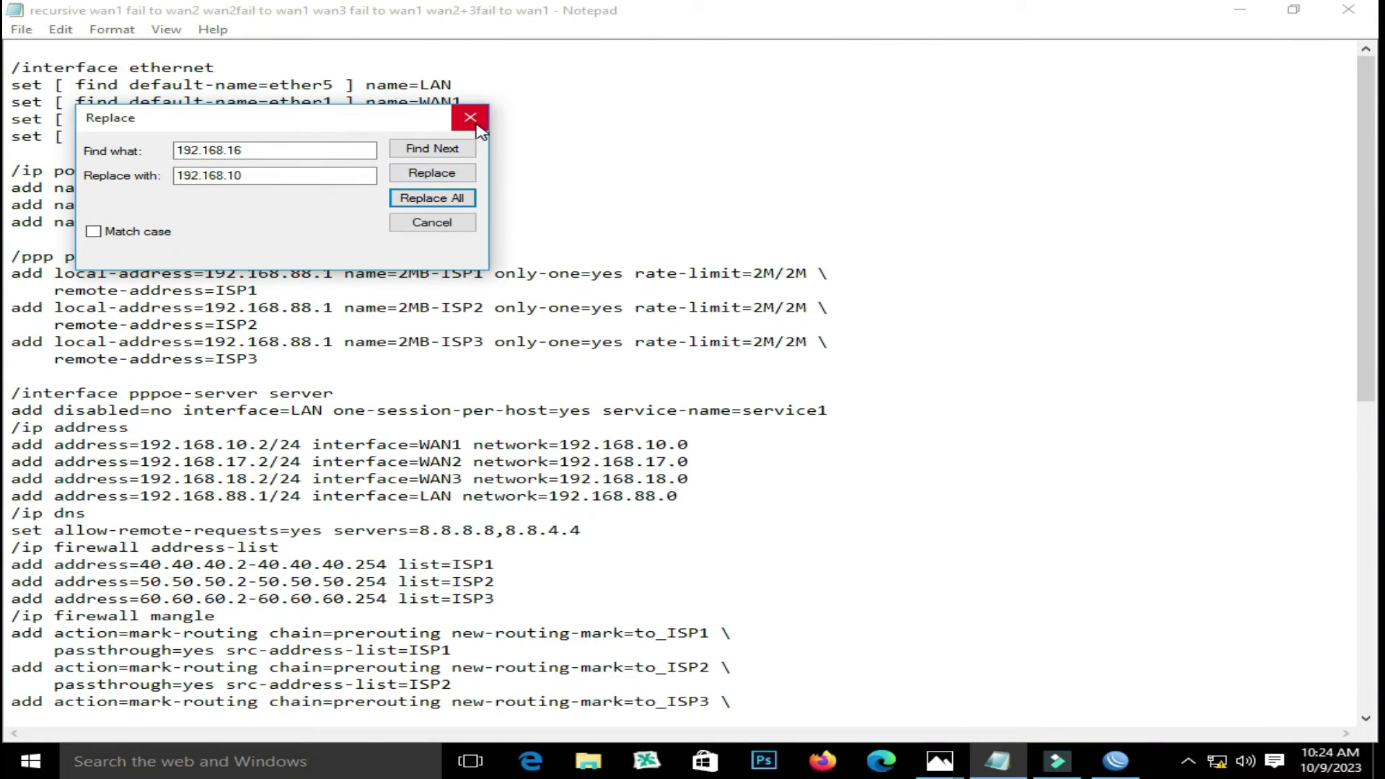
Move the Replace dialog clear of the script text and set its search text to WAN2's address prefix 192.168.17.
left_click_drag(414, 129, 772, 116)
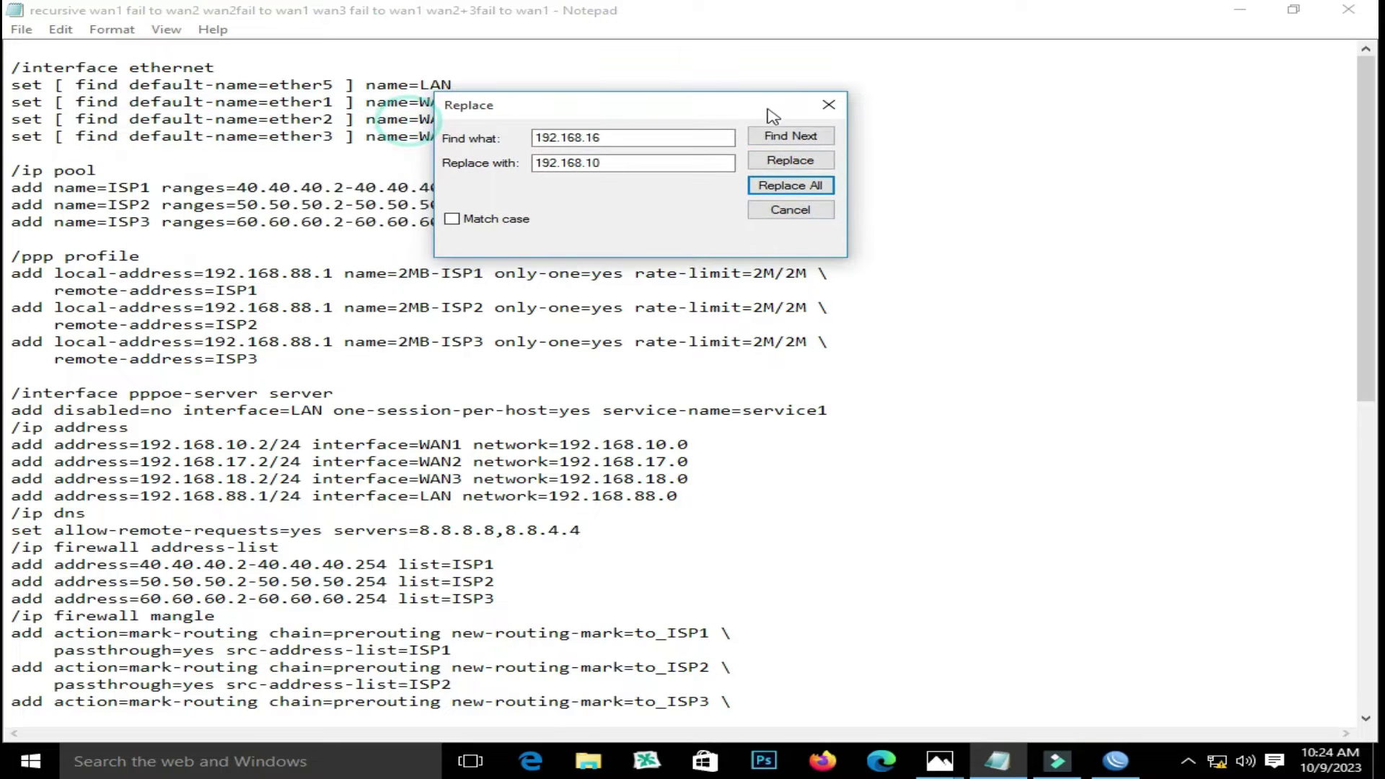
left_click(212, 309)
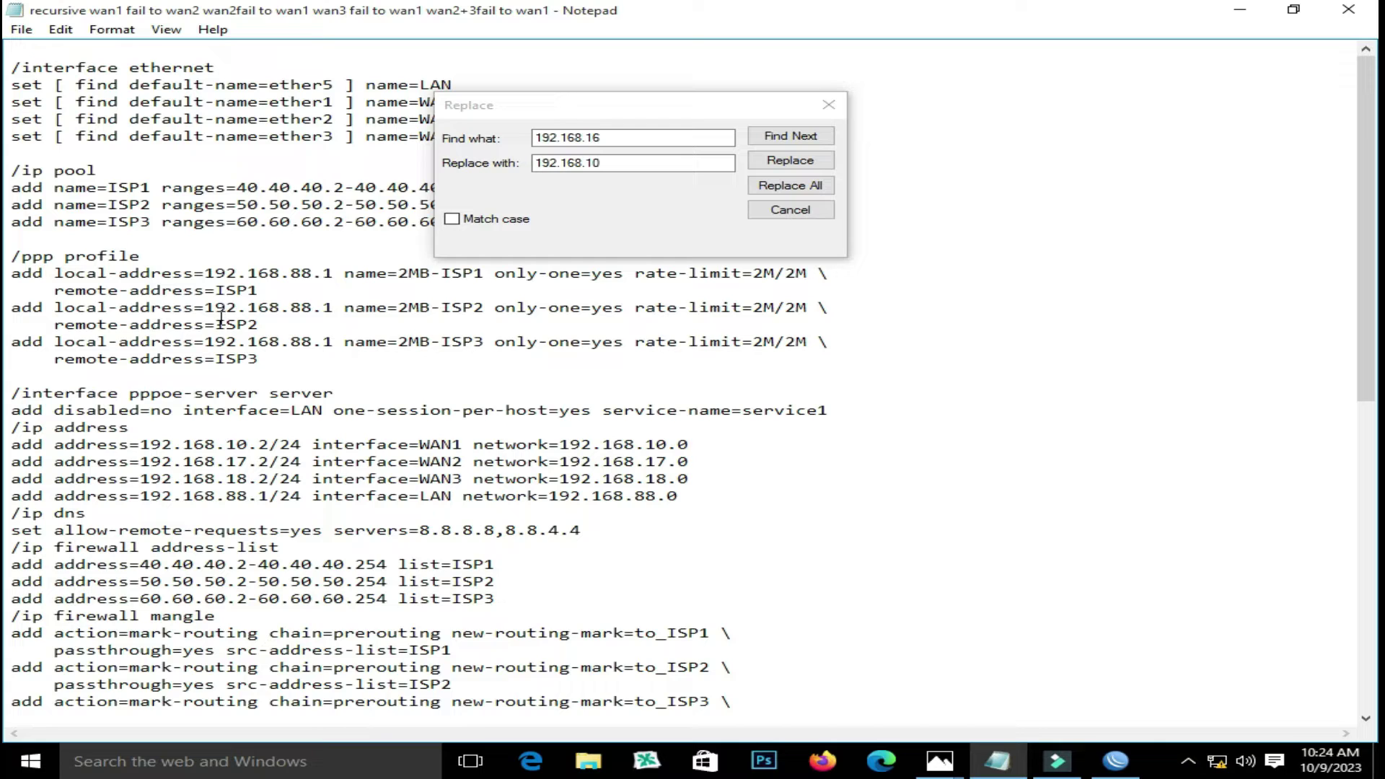
left_click_drag(442, 101, 649, 117)
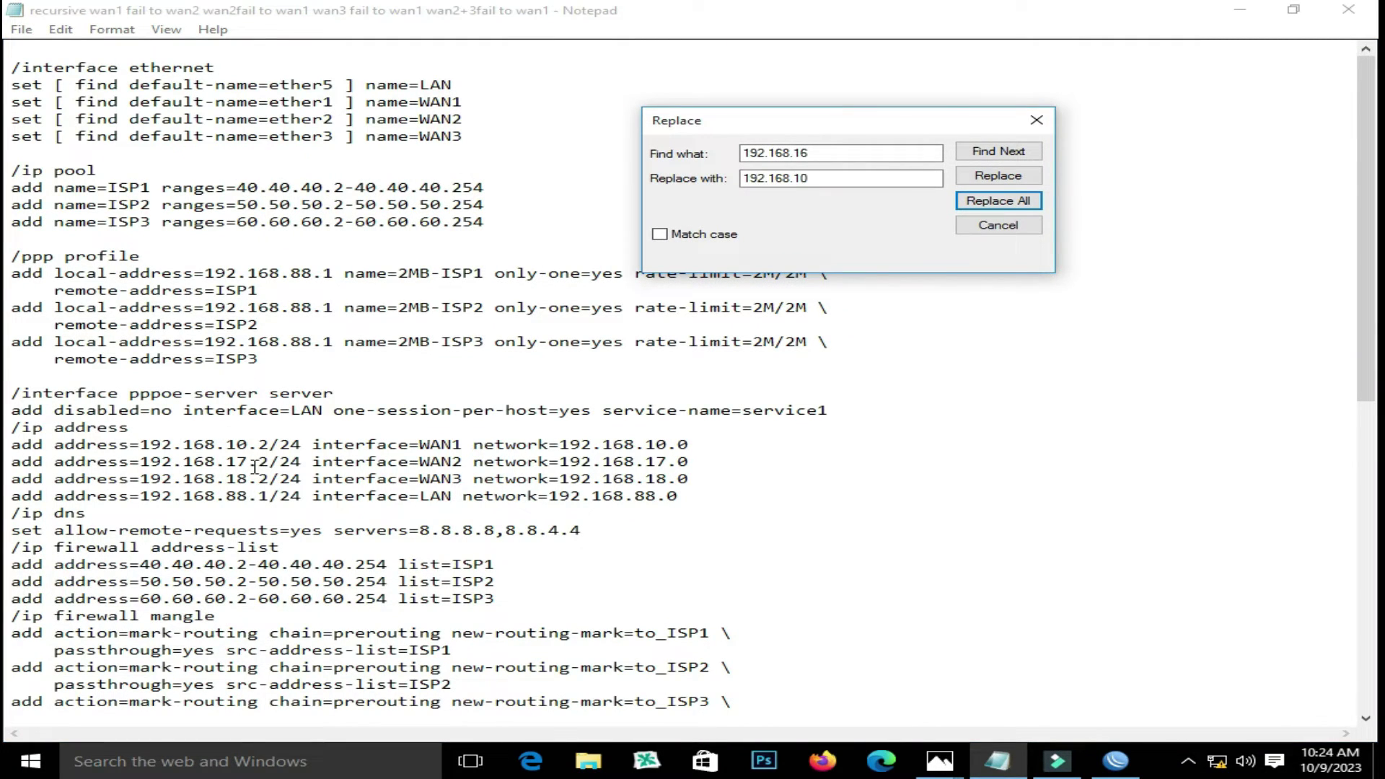
left_click_drag(144, 463, 247, 462)
key("ctrl+c")
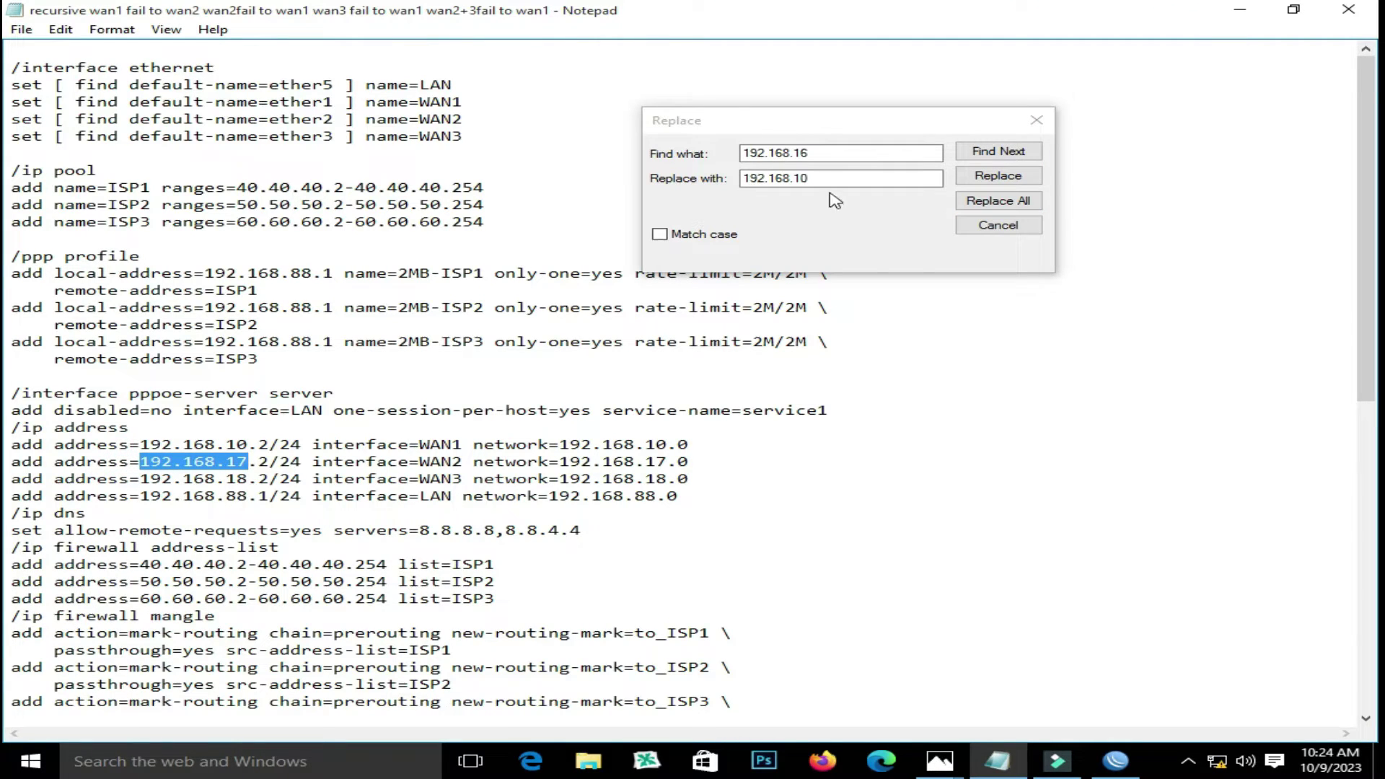
left_click(913, 153)
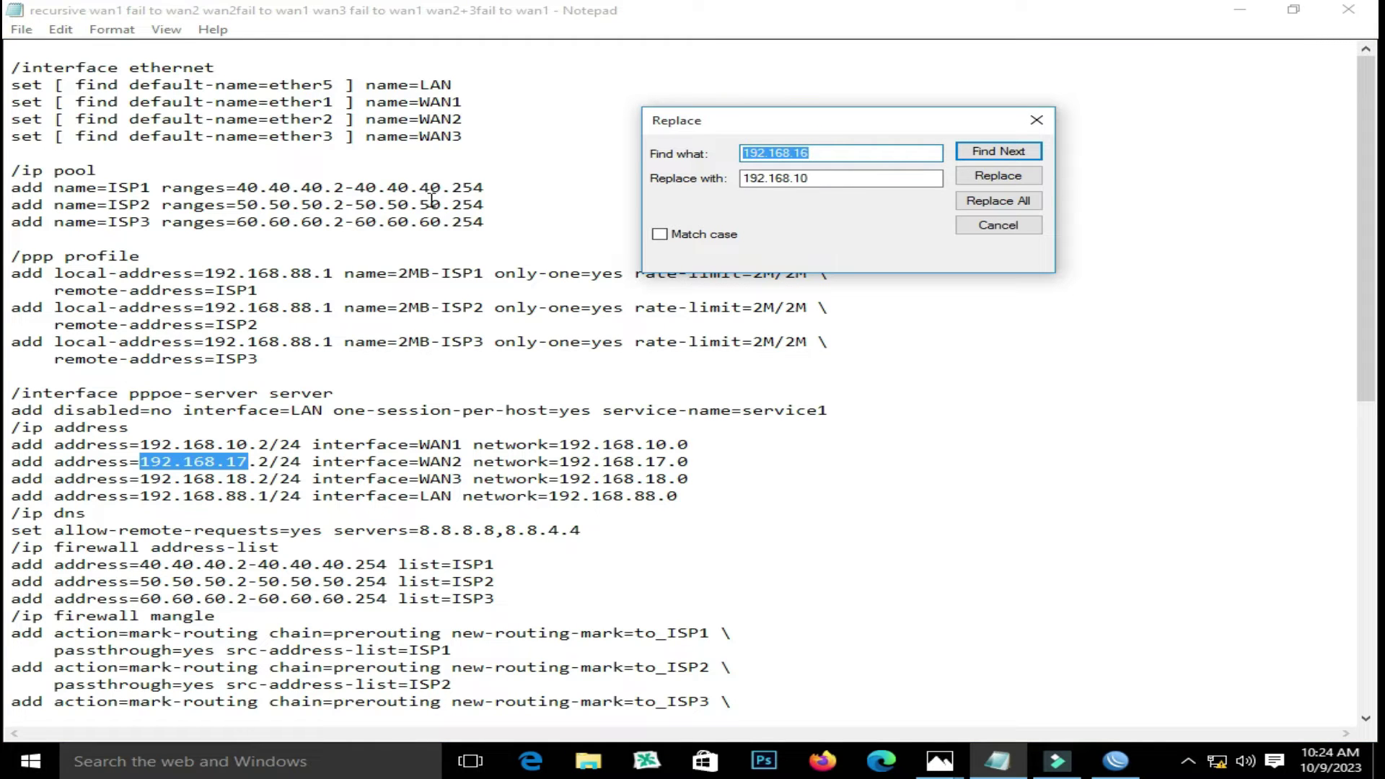
key("ctrl+v")
Examine the 3WAN Recursive Routing diagram in Photos and the interface list in WinBox, and return to the Notepad script.
left_click(940, 762)
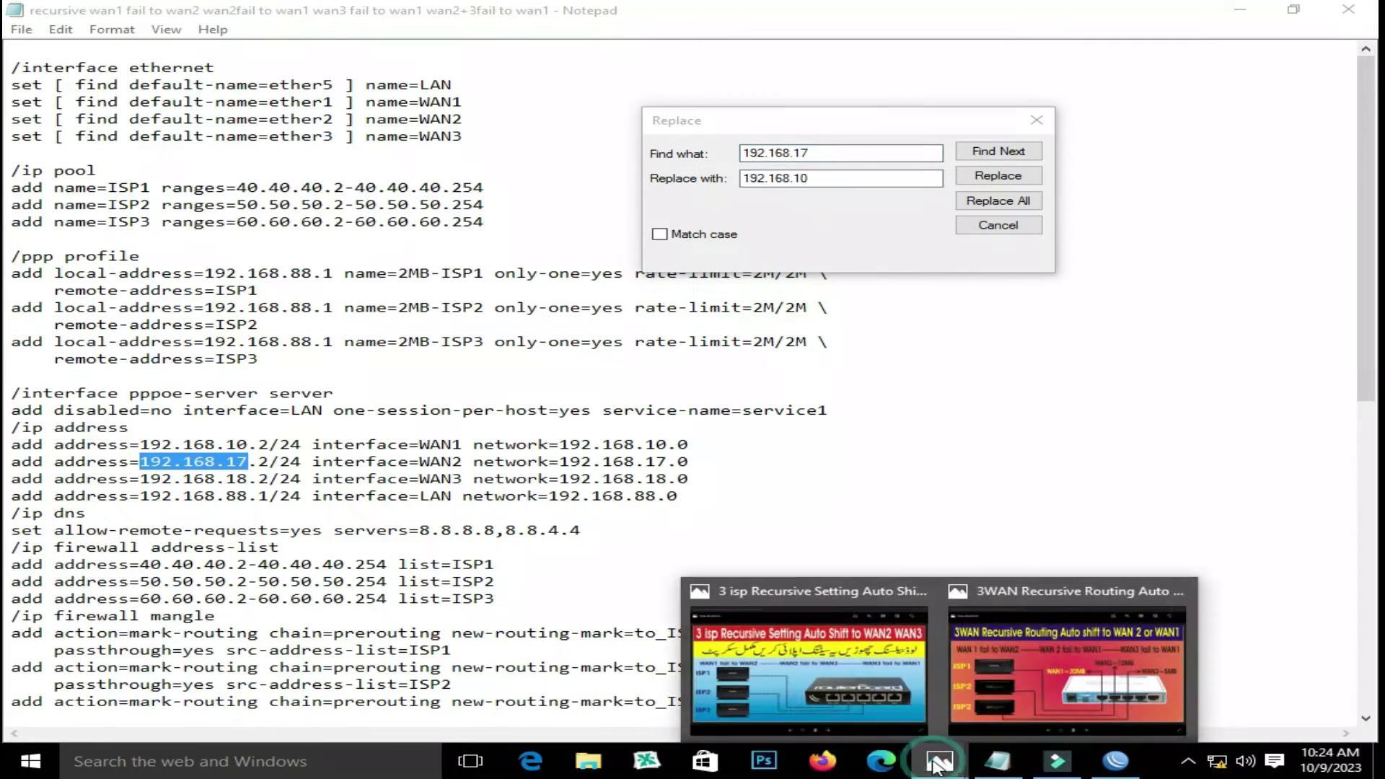
left_click(1011, 703)
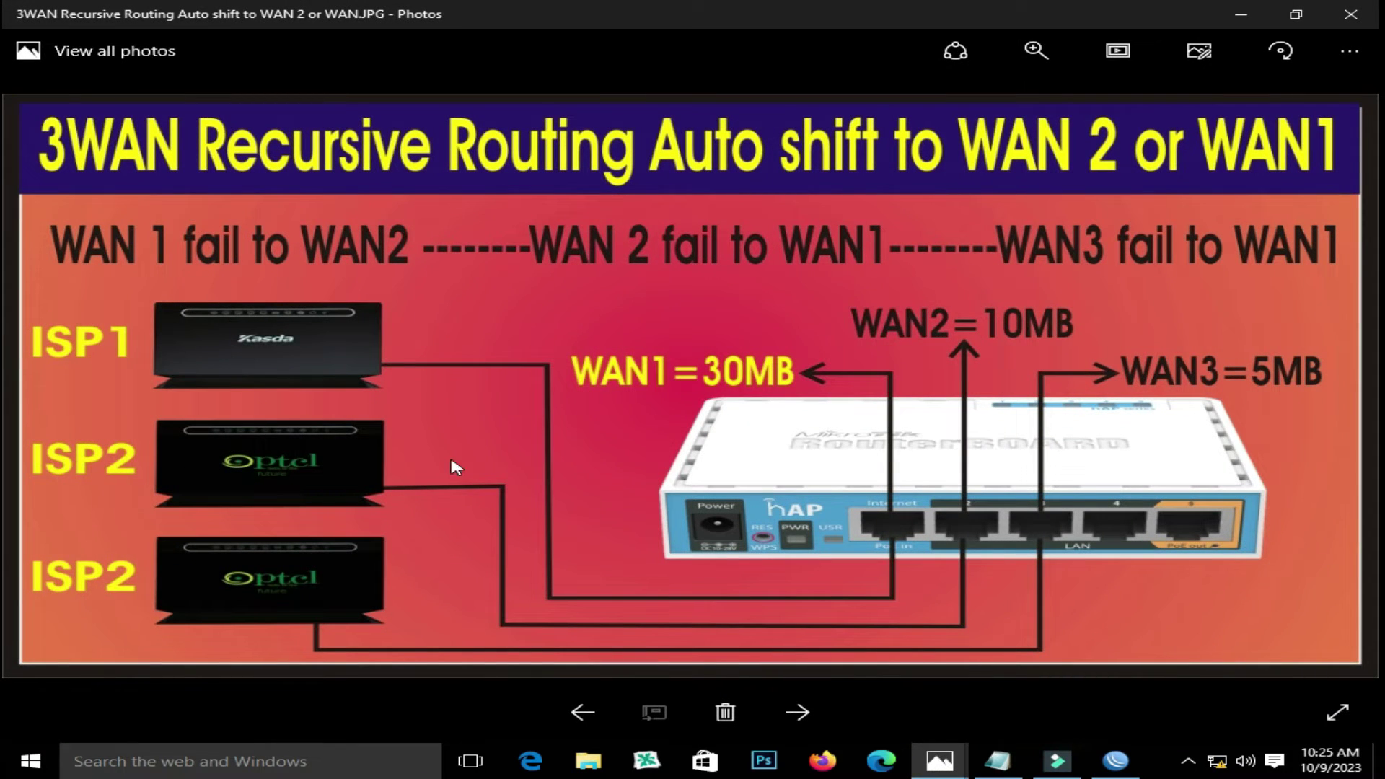
left_click(1116, 761)
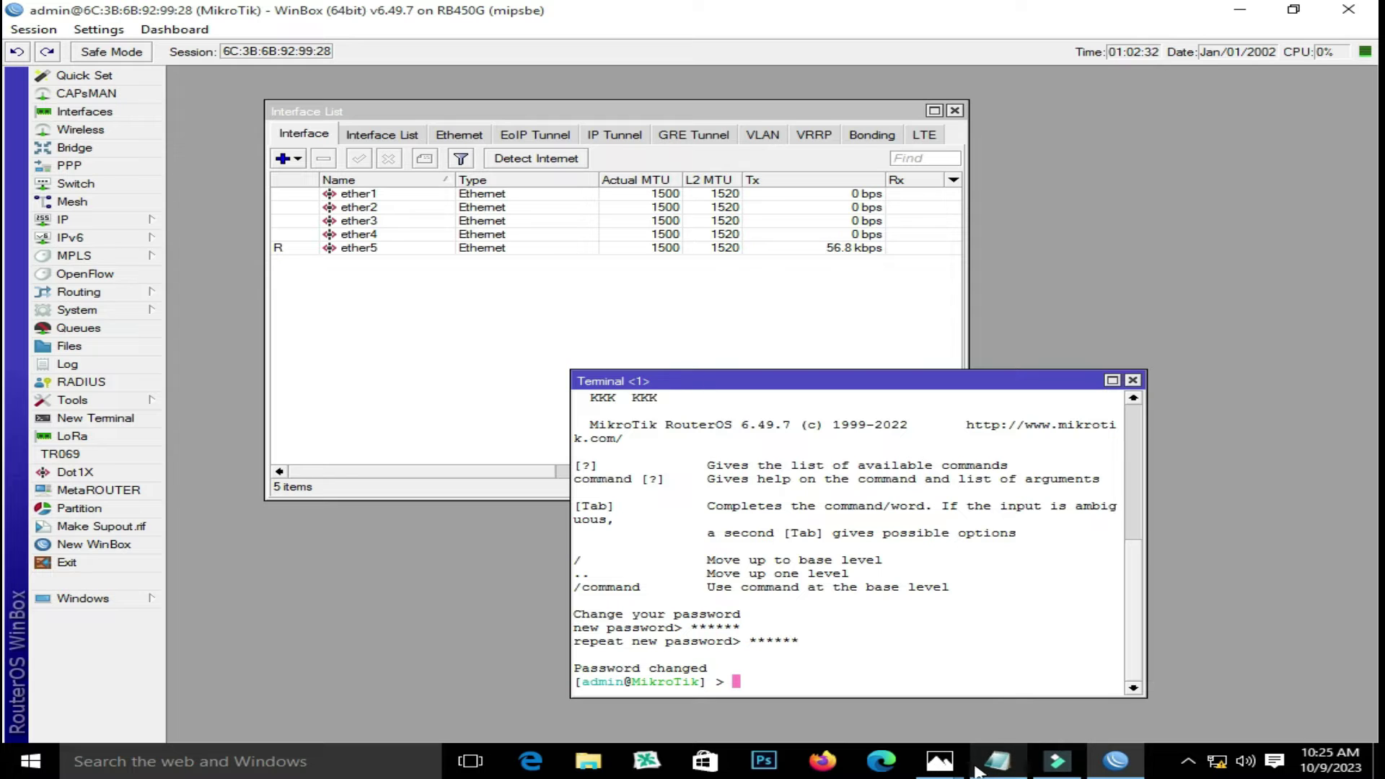
mouse_move(1005, 759)
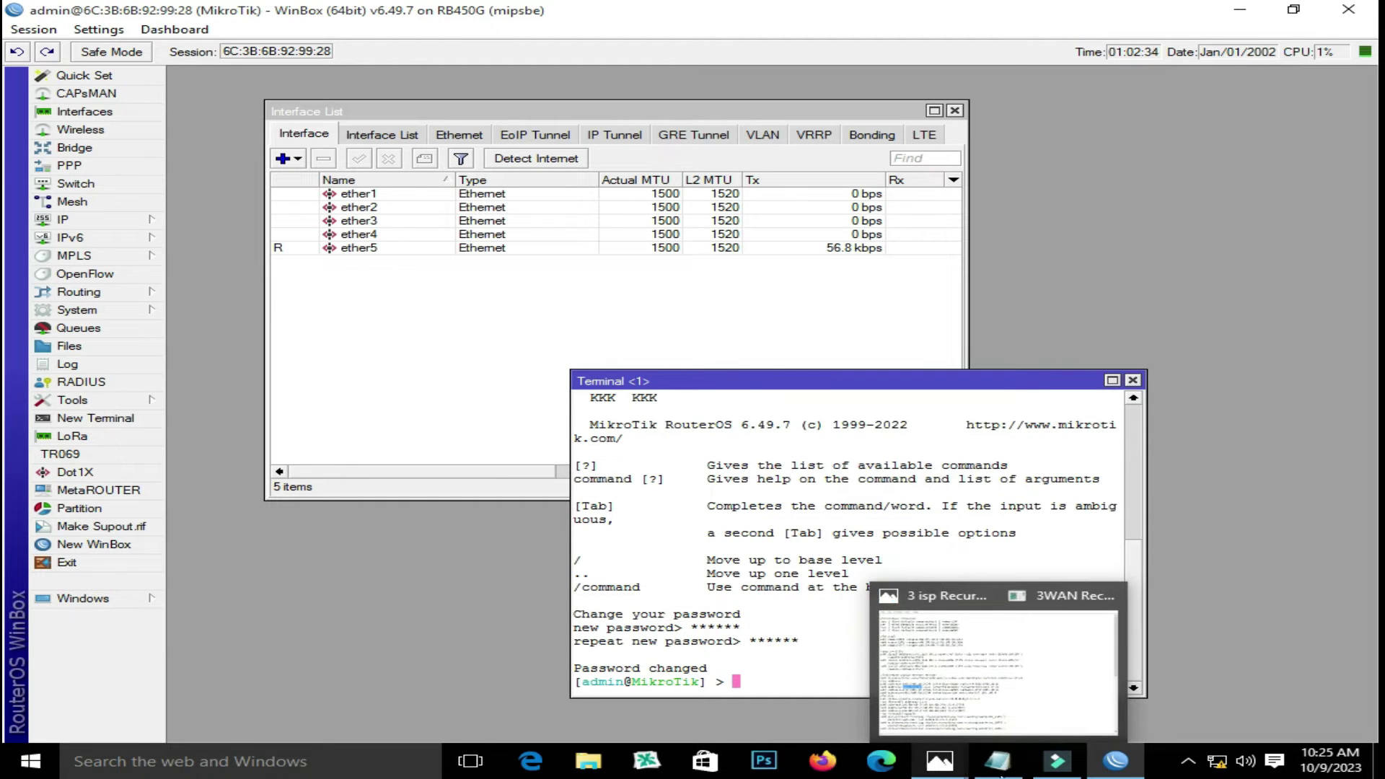
left_click(1119, 771)
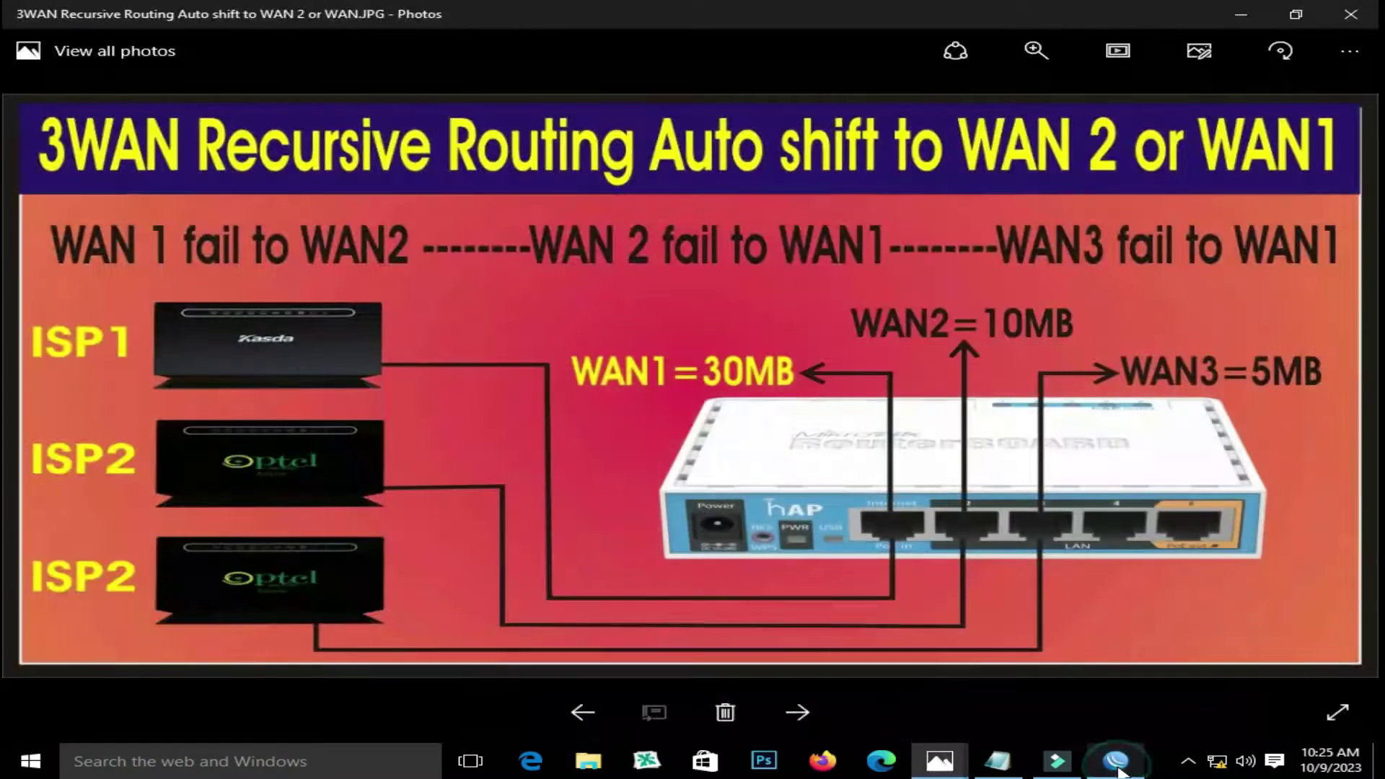
left_click(1119, 771)
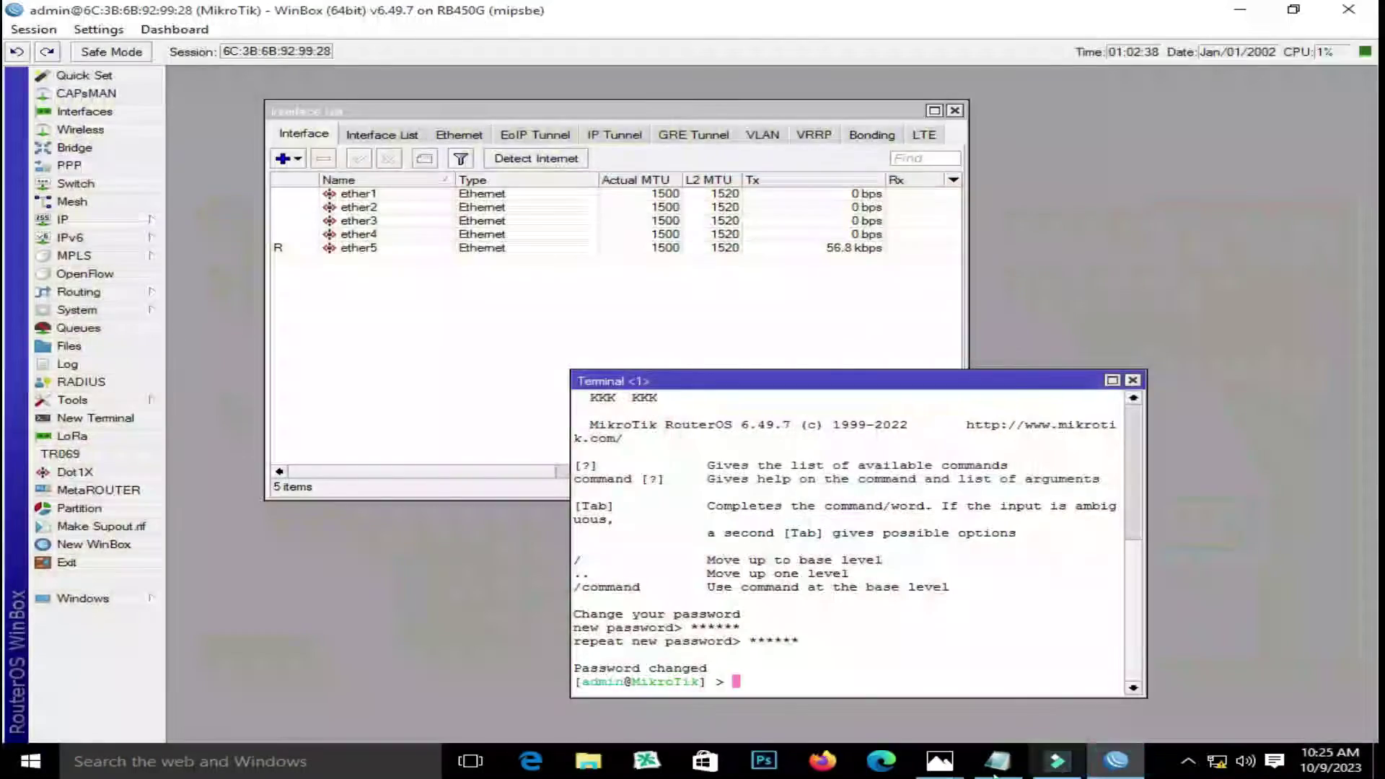
left_click(998, 761)
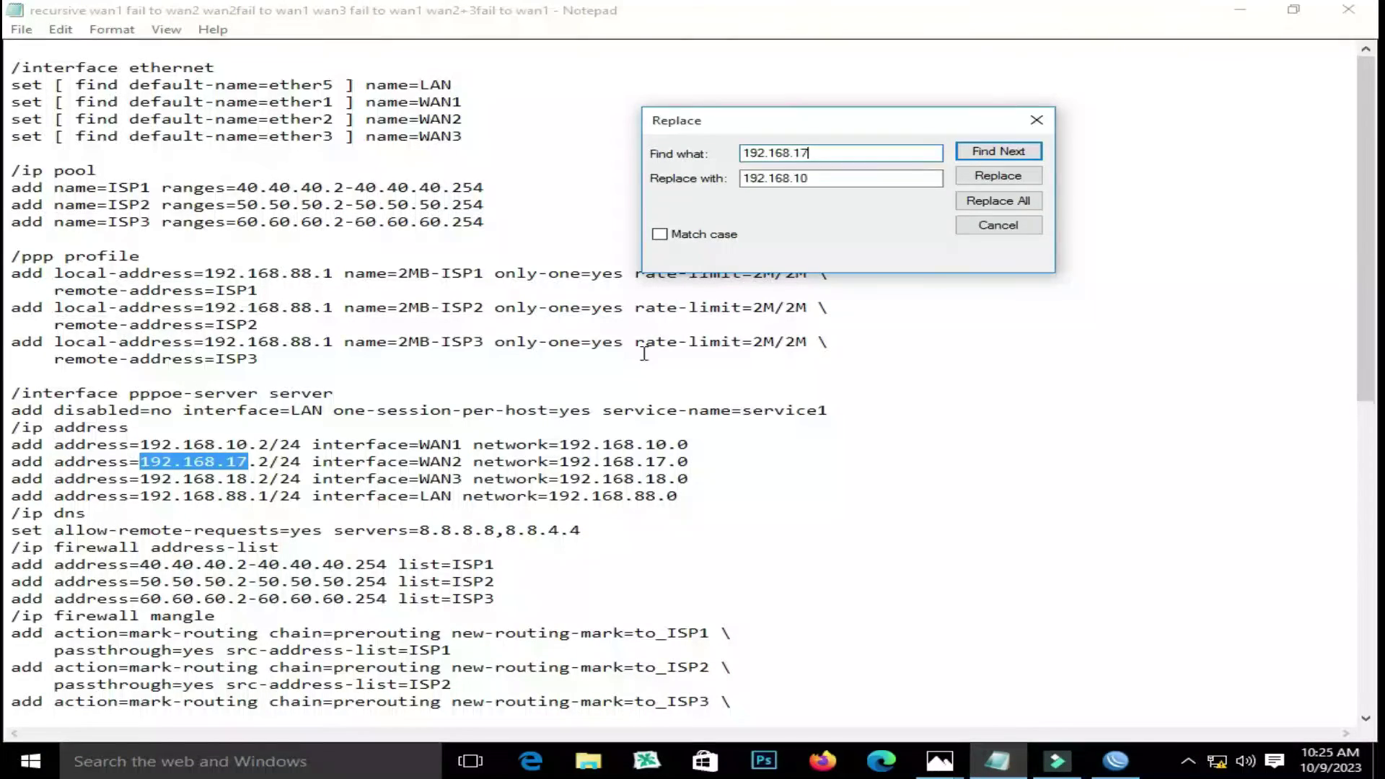
Replace all occurrences of 192.168.17 with 192.168.11 in the script.
double_click(822, 152)
left_click(795, 180)
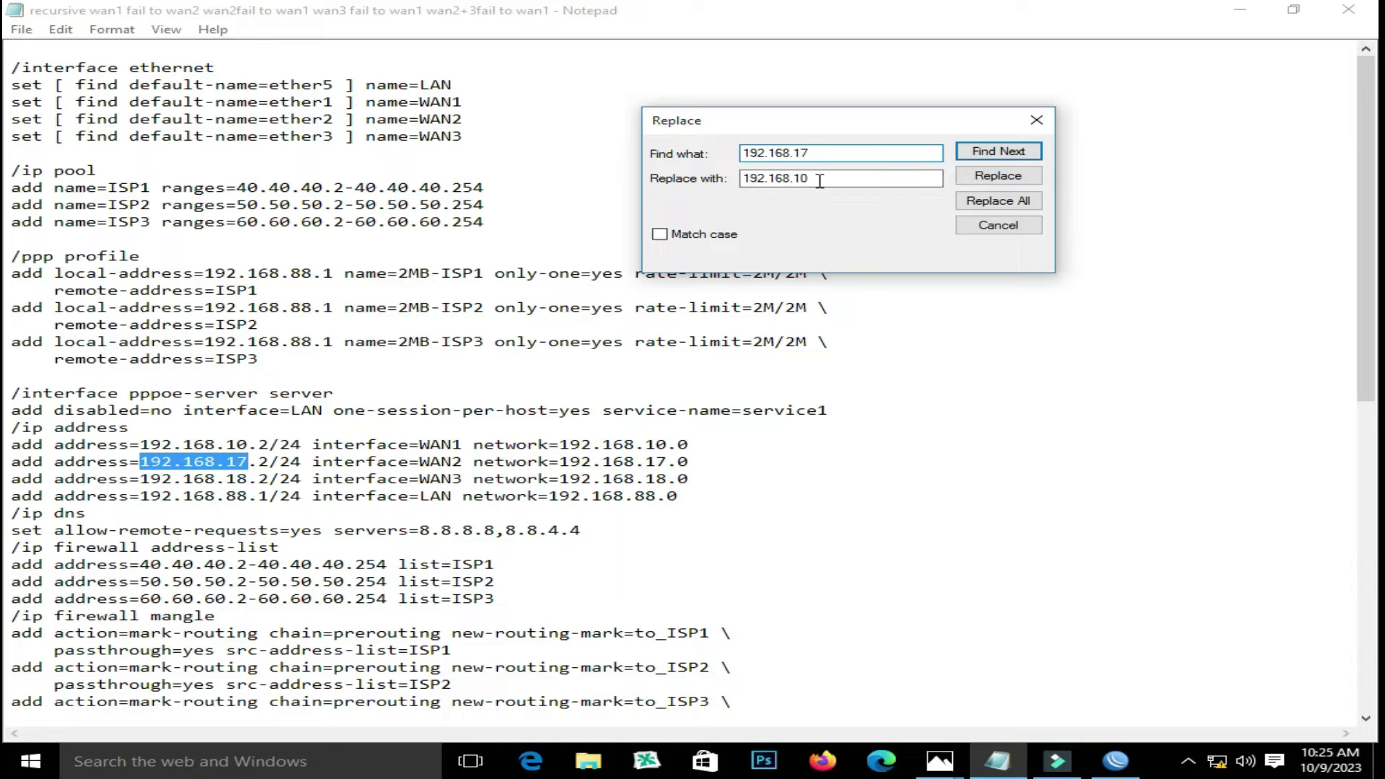
left_click(820, 180)
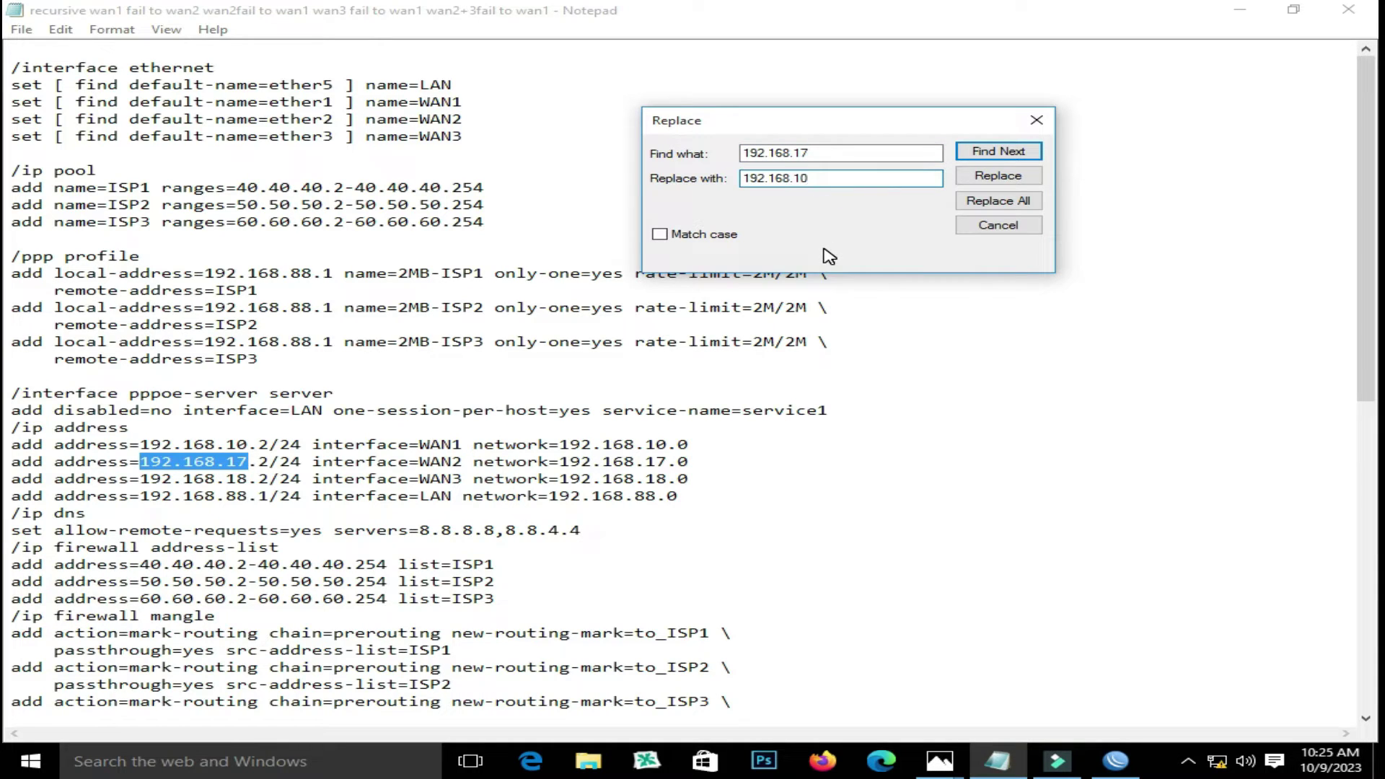
type("1")
left_click(1013, 205)
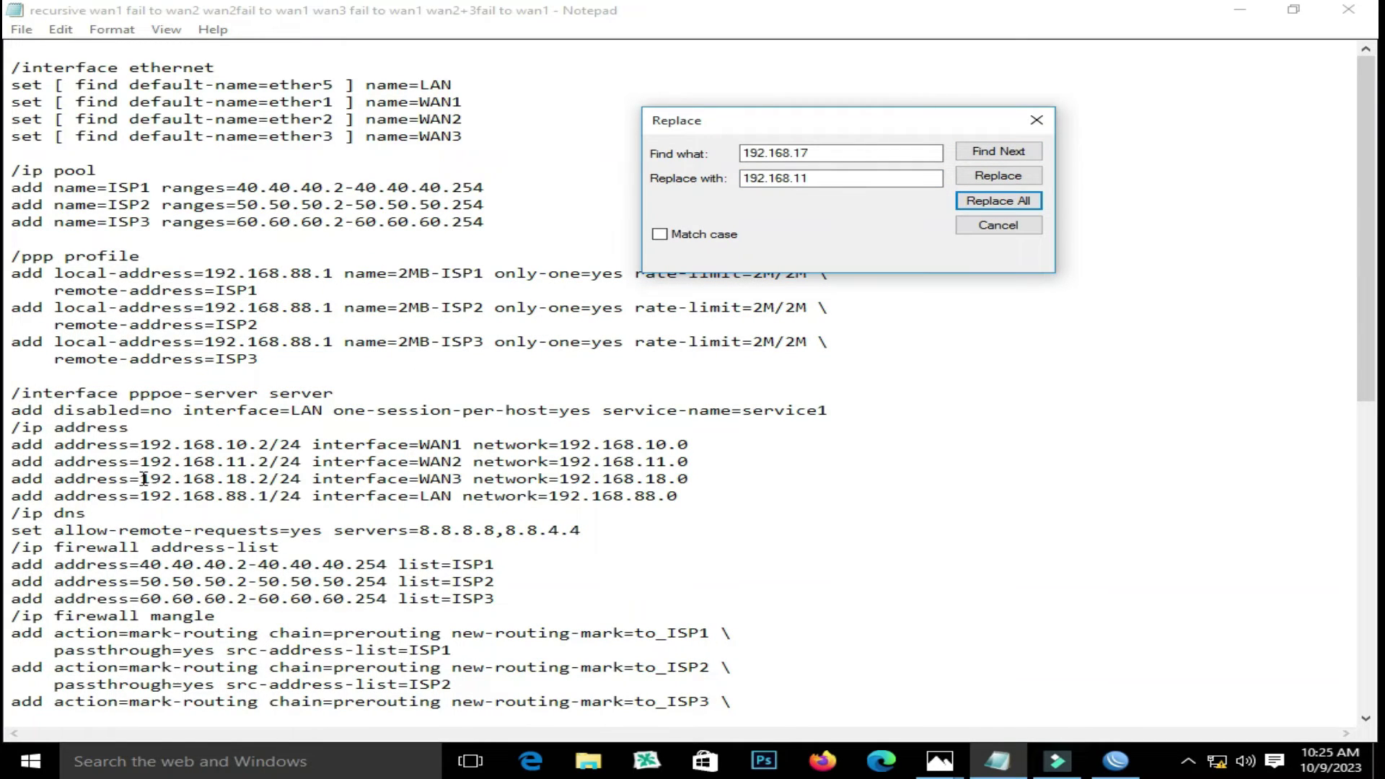
Set the replace search text to WAN3's address prefix 192.168.18, check the routing diagram in Photos and WinBox's interface list, and return to Notepad.
left_click_drag(140, 478, 249, 480)
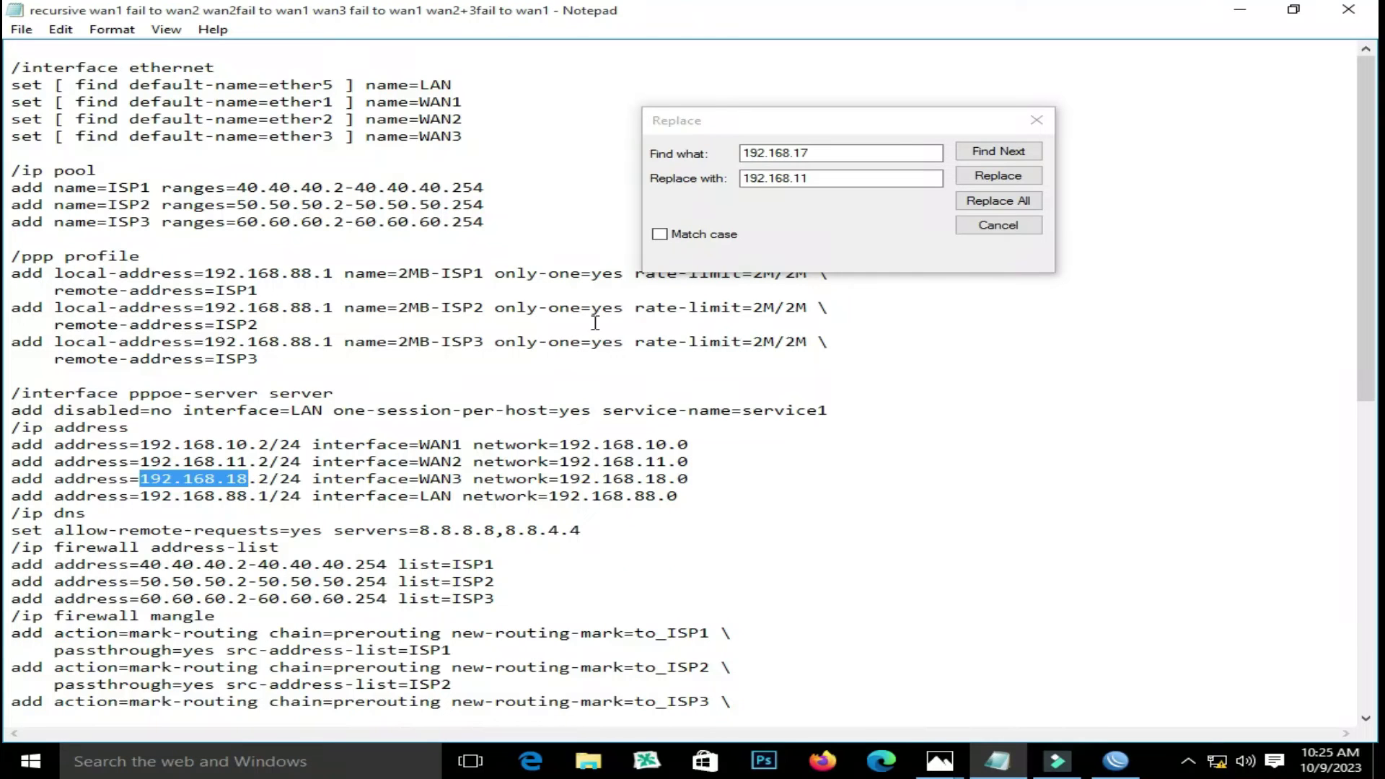
key("ctrl+h")
key("End")
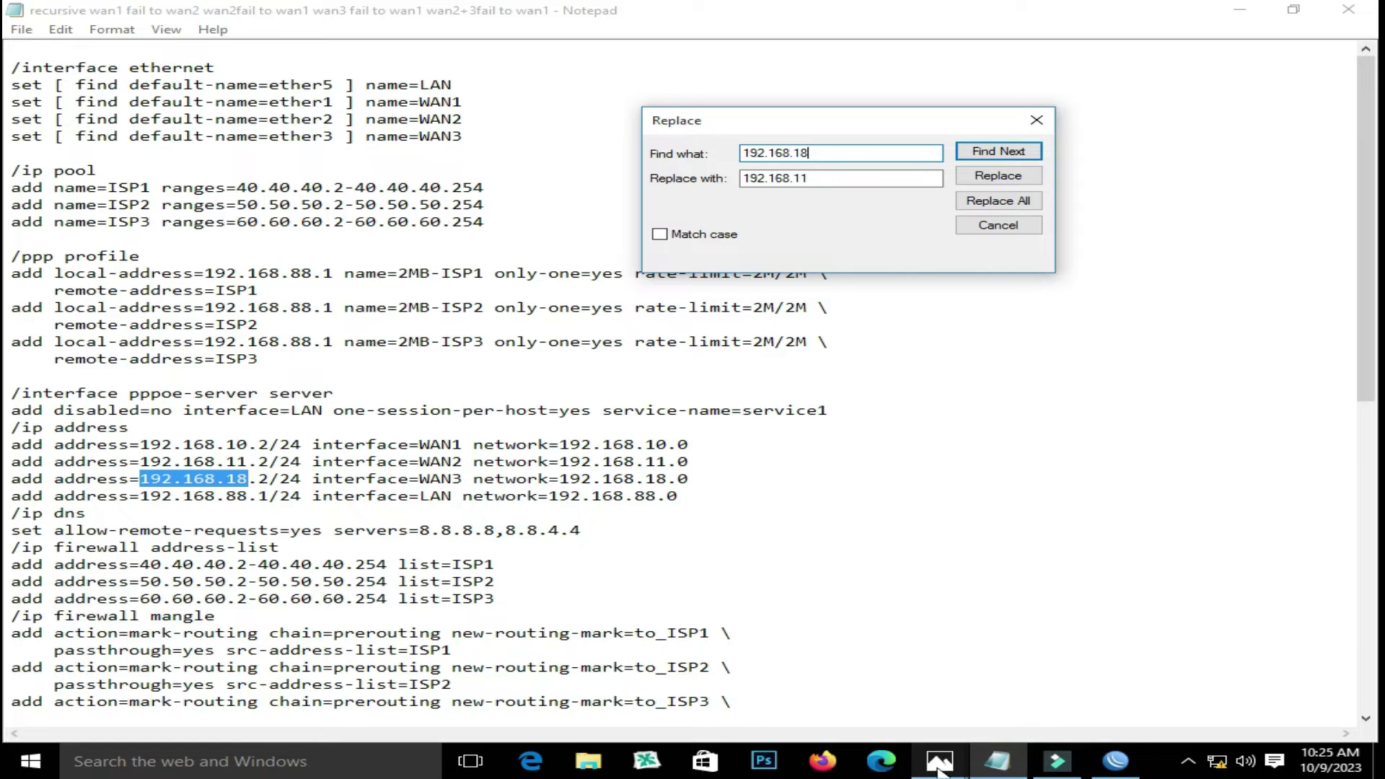
mouse_move(941, 766)
left_click(1198, 693)
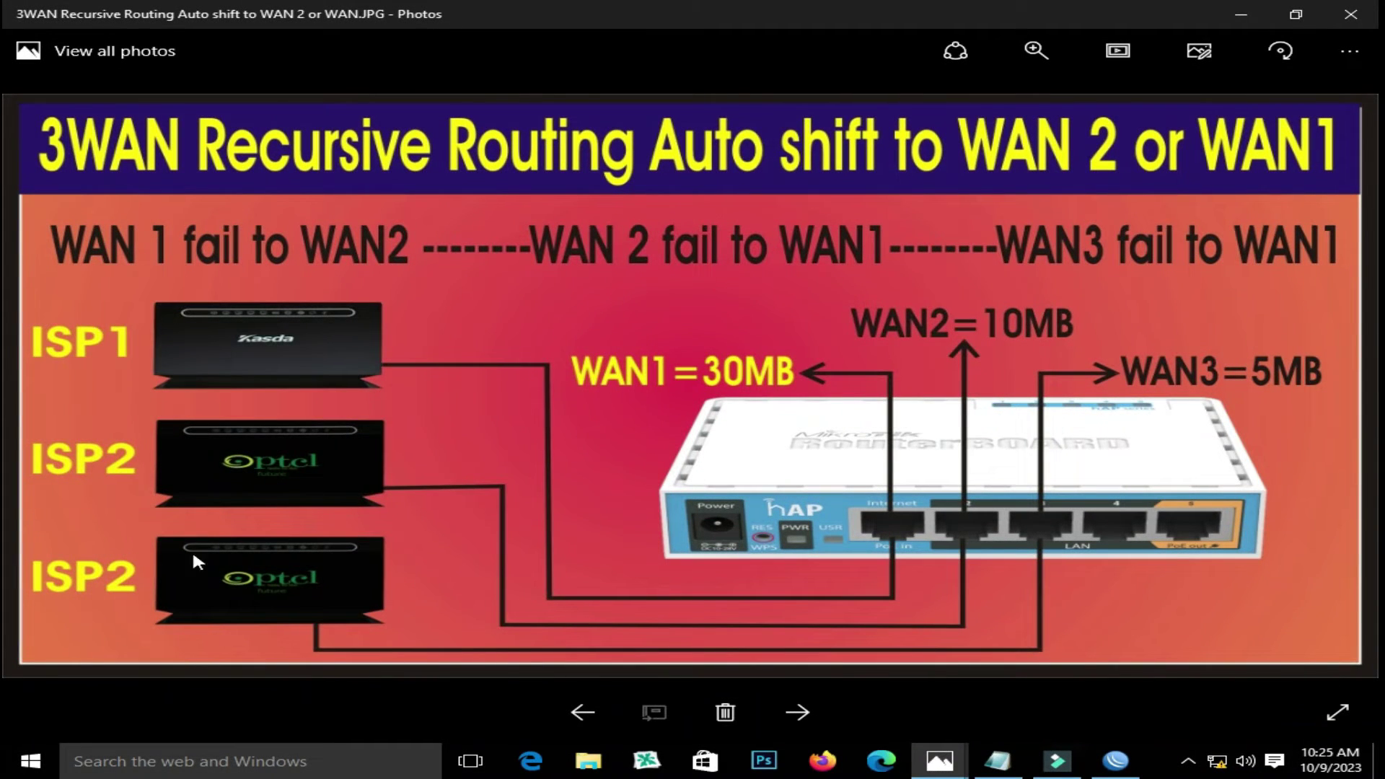
left_click(1126, 766)
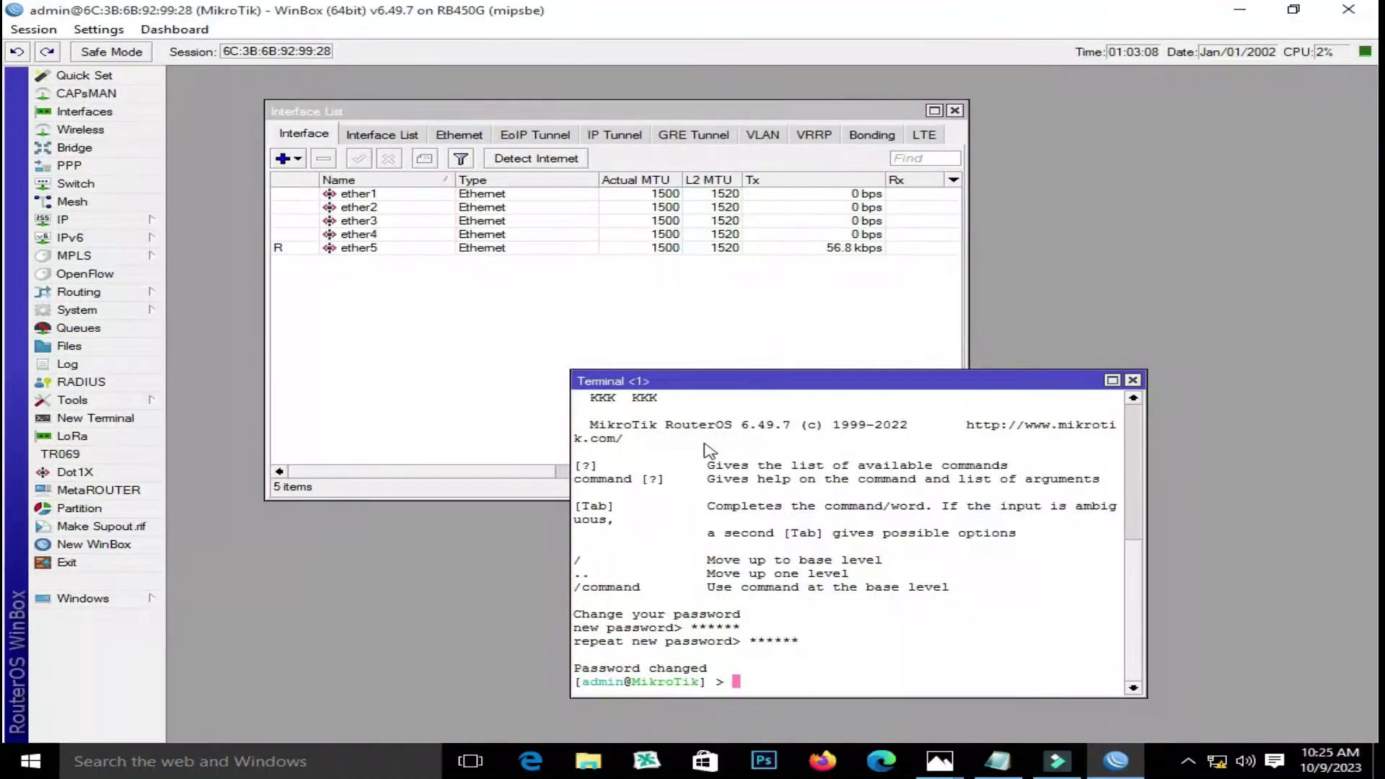
left_click(996, 762)
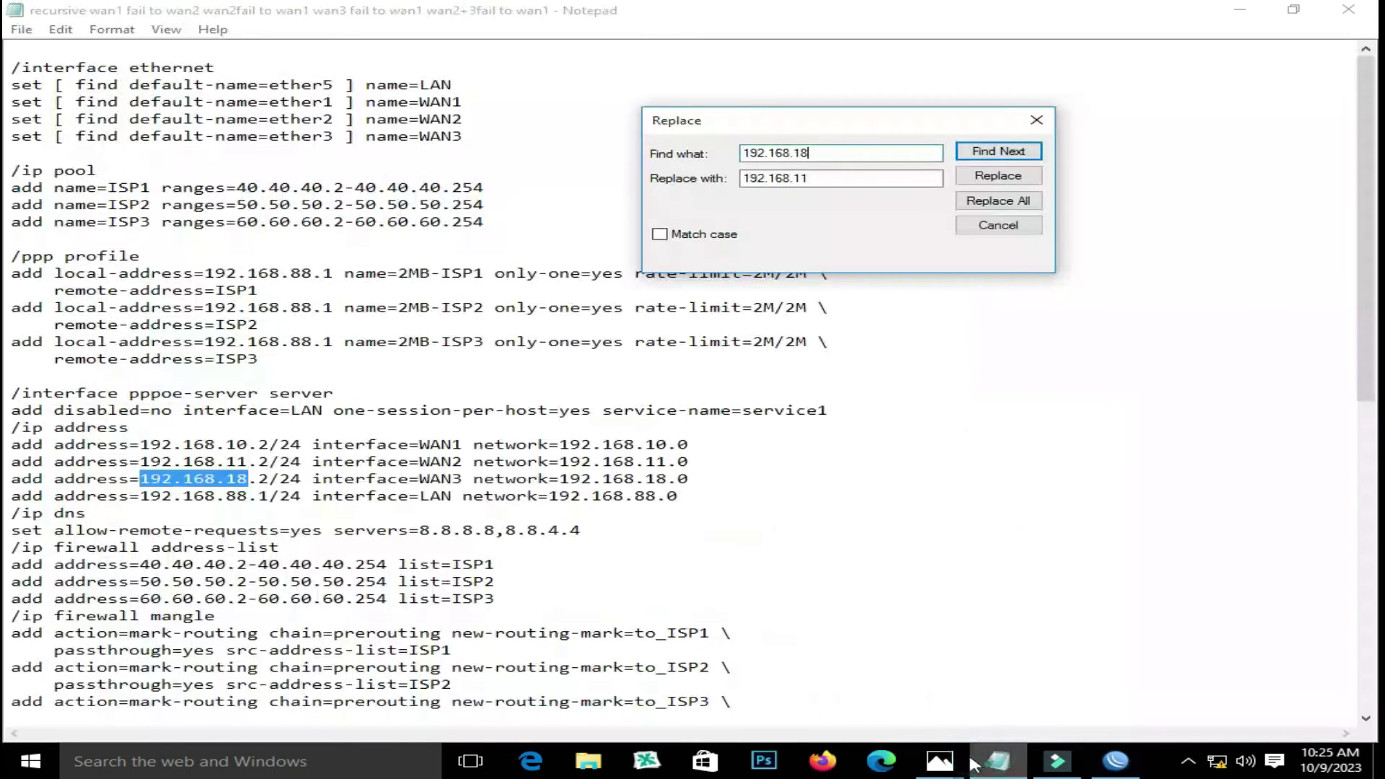
Replace every occurrence of 192.168.18 with 192.168.12 in the script and close the Replace dialog.
double_click(822, 152)
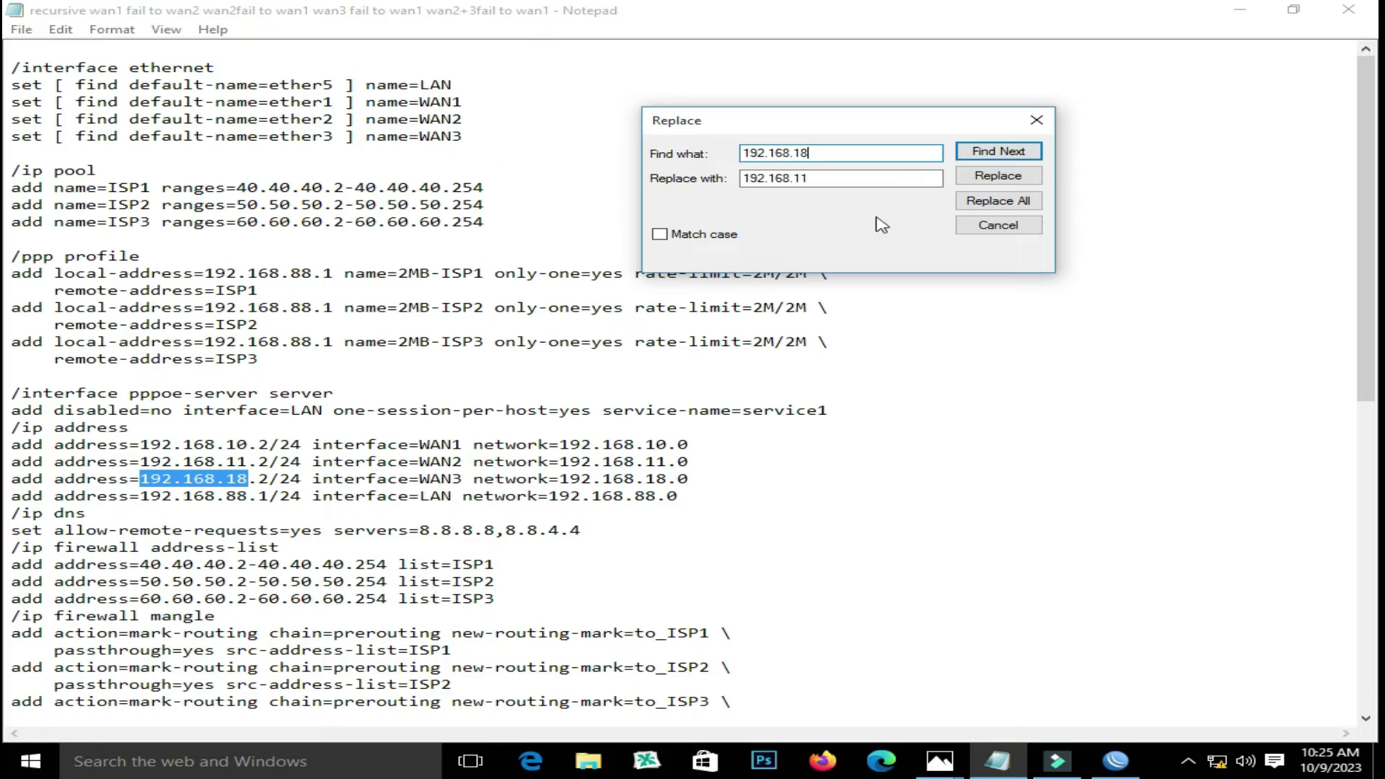
double_click(837, 179)
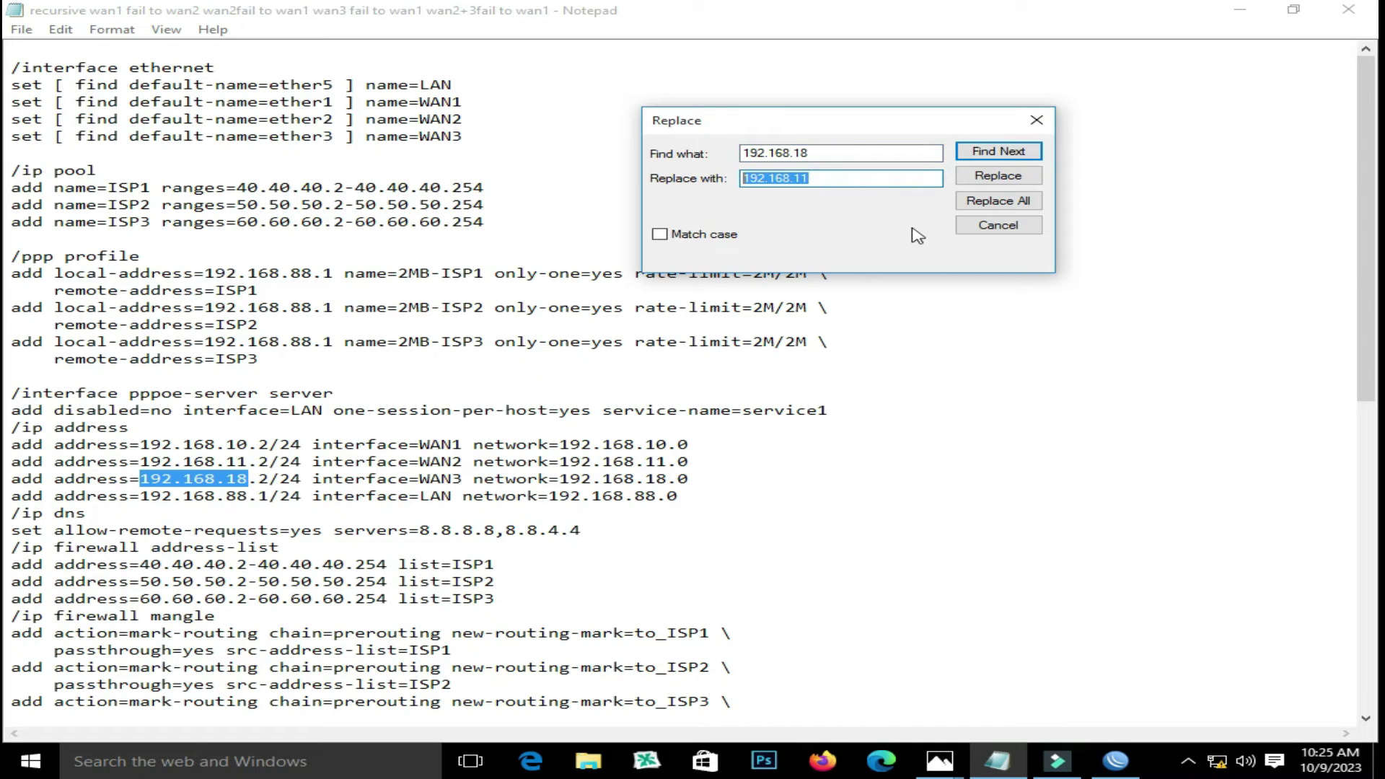
left_click(831, 179)
left_click(910, 762)
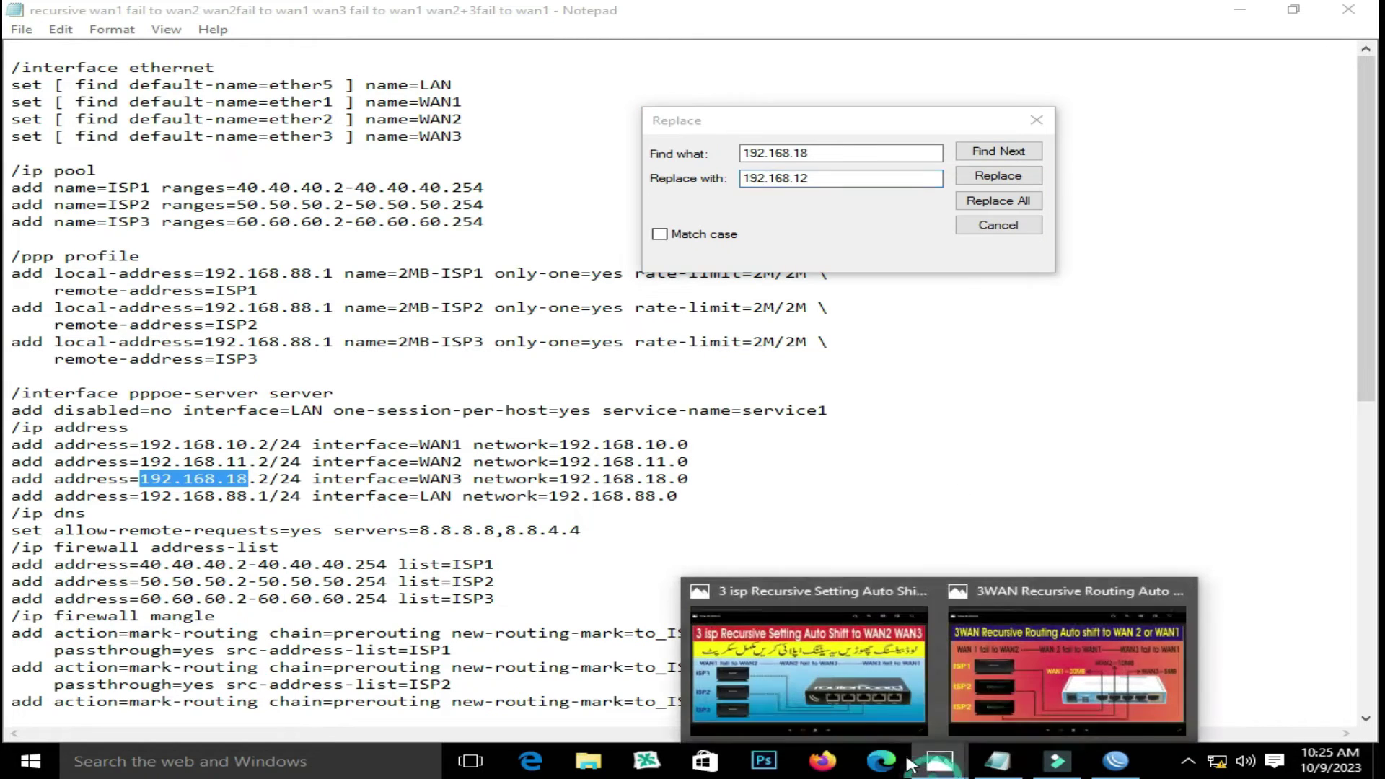
left_click(996, 593)
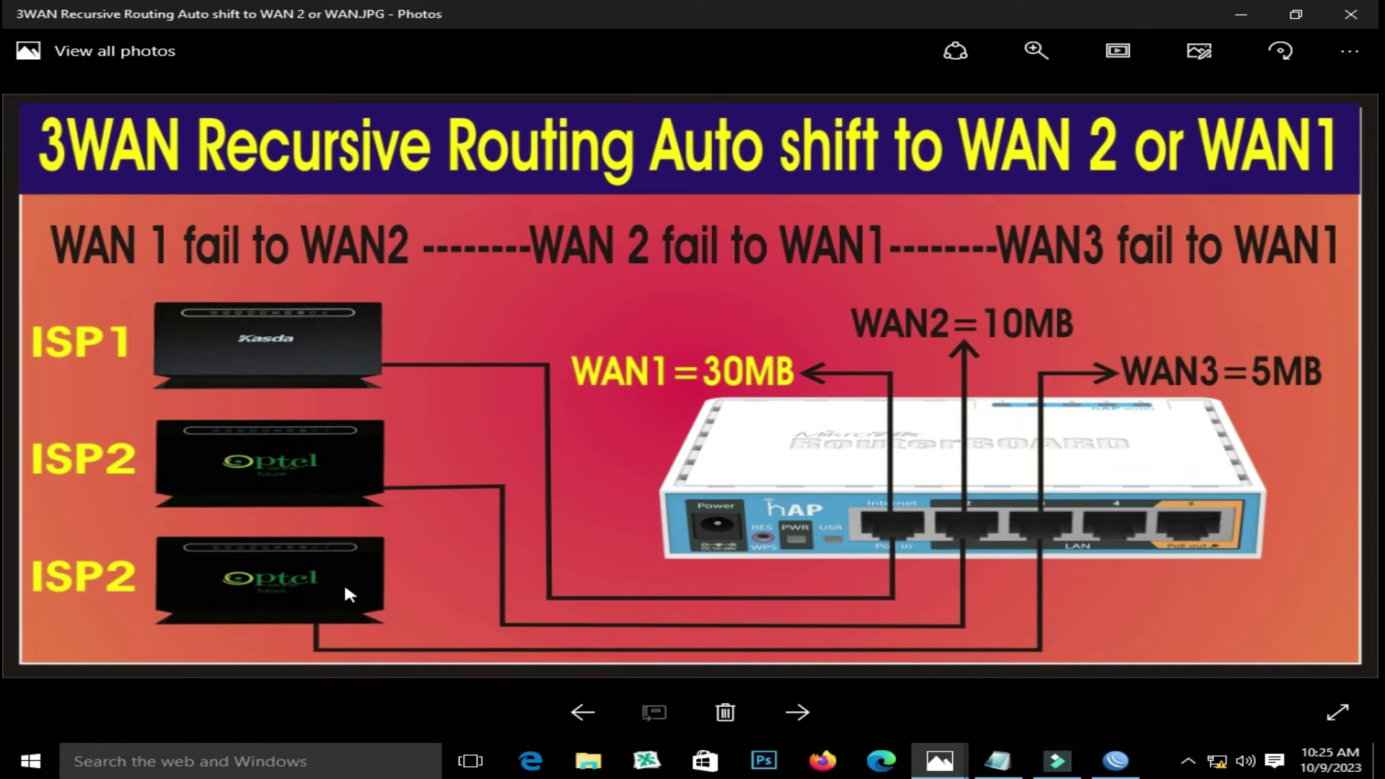
left_click(1116, 761)
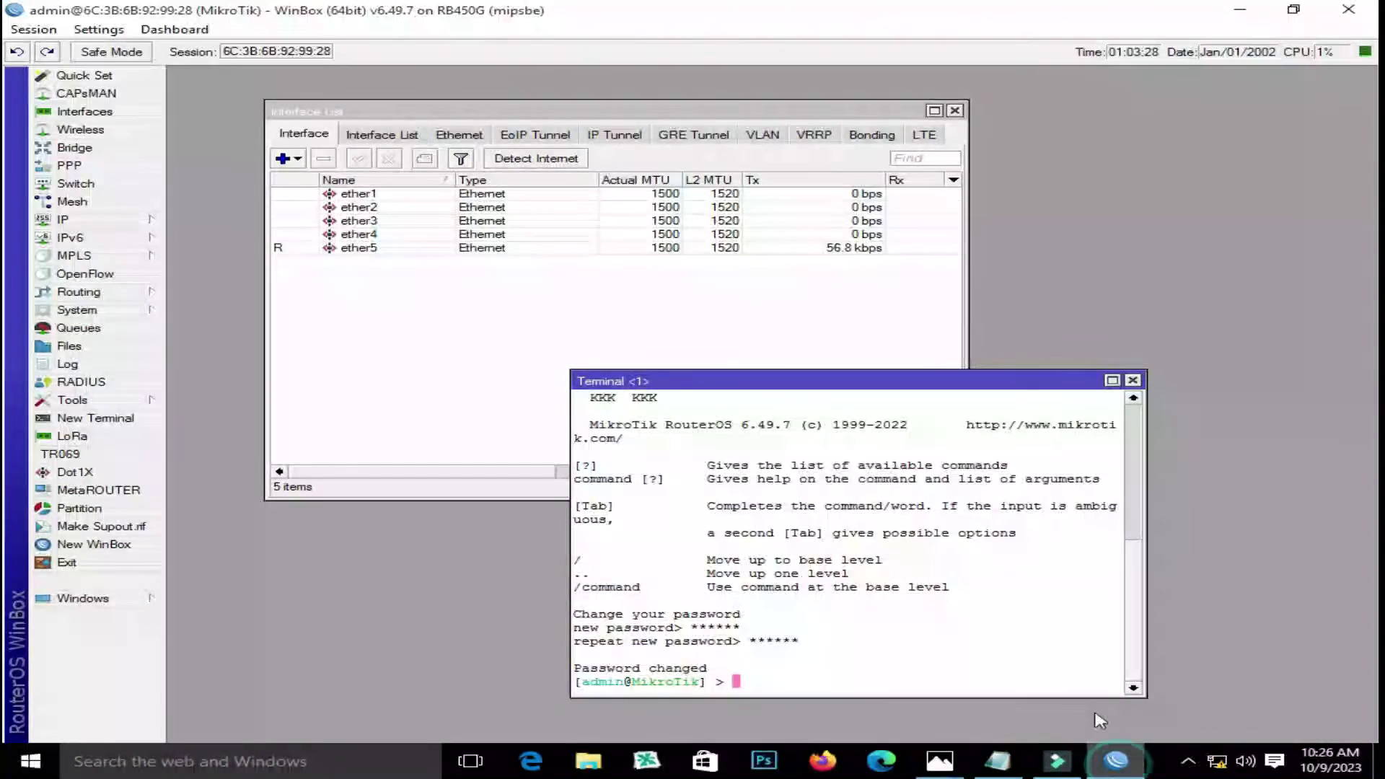
left_click(996, 761)
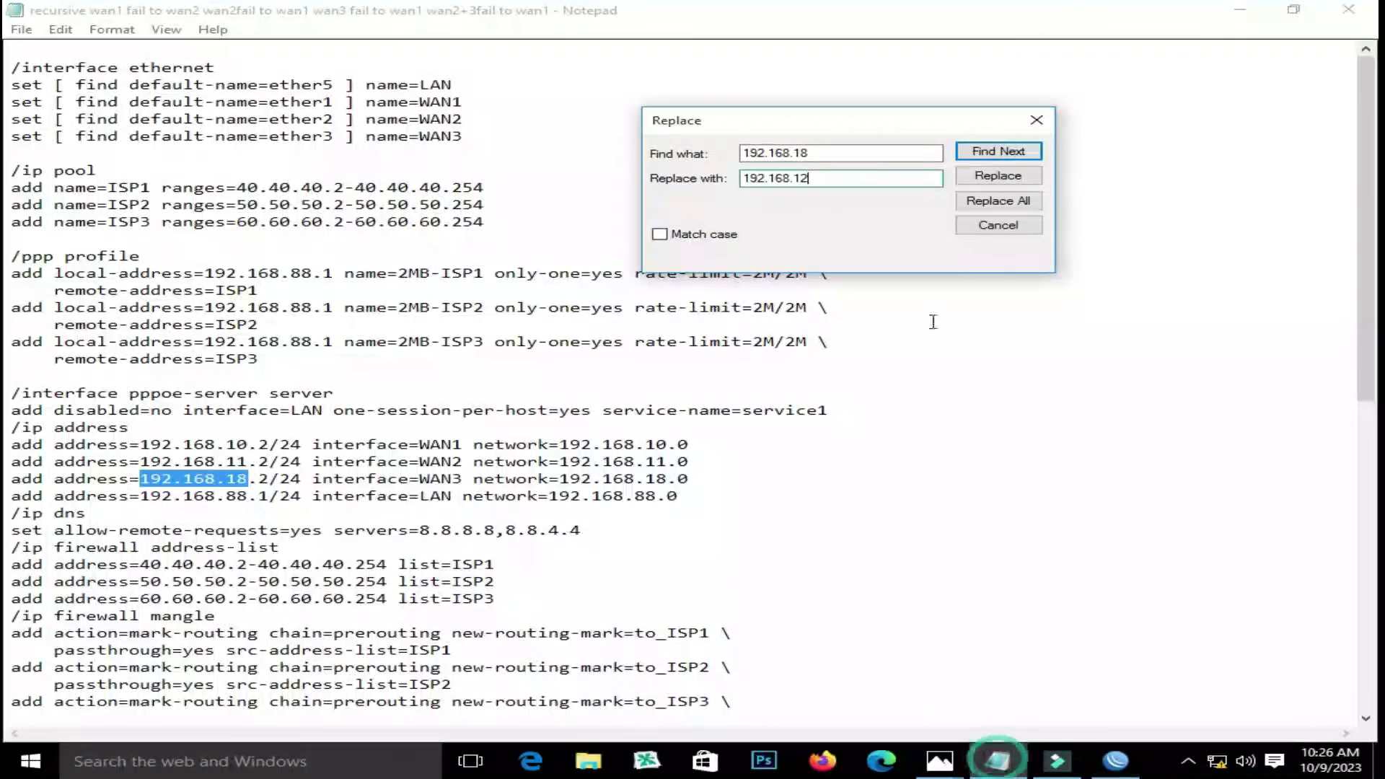
left_click(1008, 204)
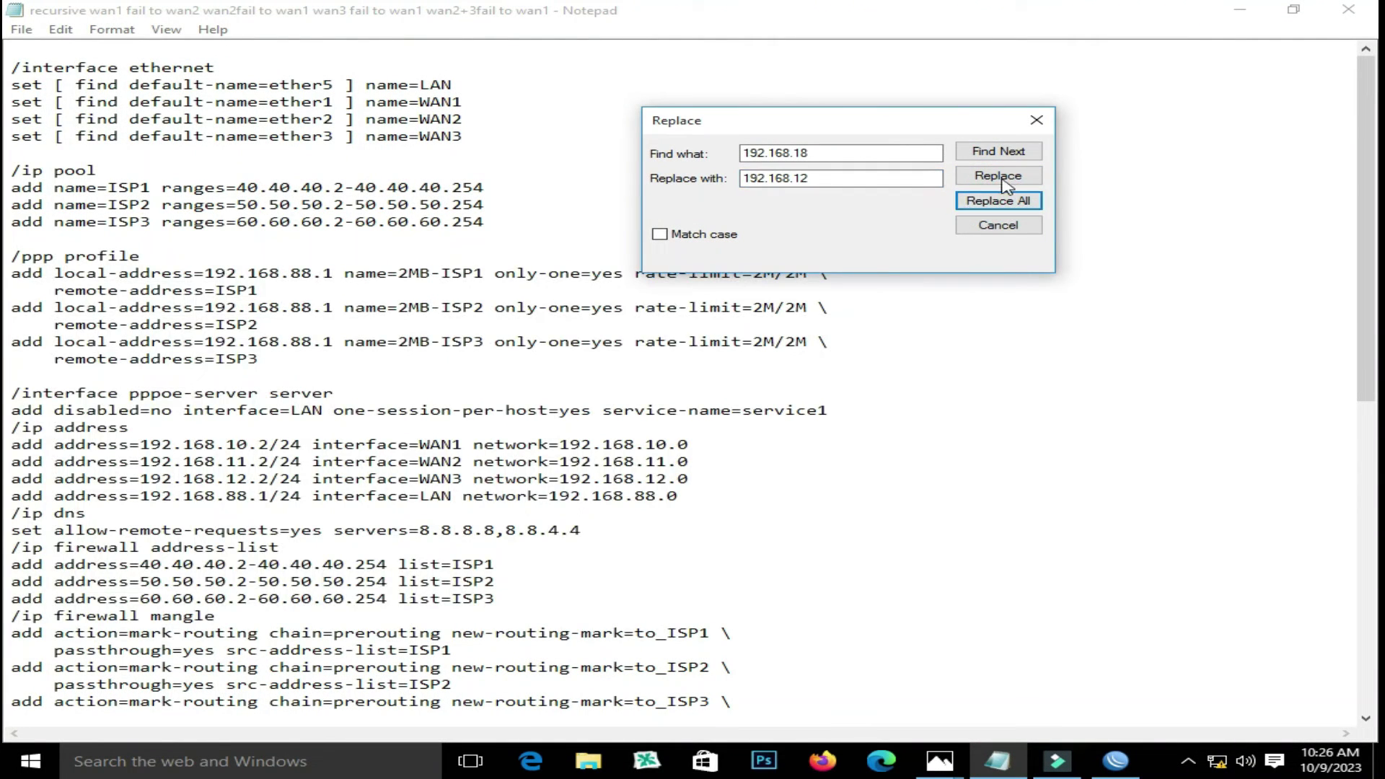
left_click(1037, 120)
Copy the entire script, run it in the WinBox terminal with its PPP secret passwords included, and close the terminal.
left_click(303, 120)
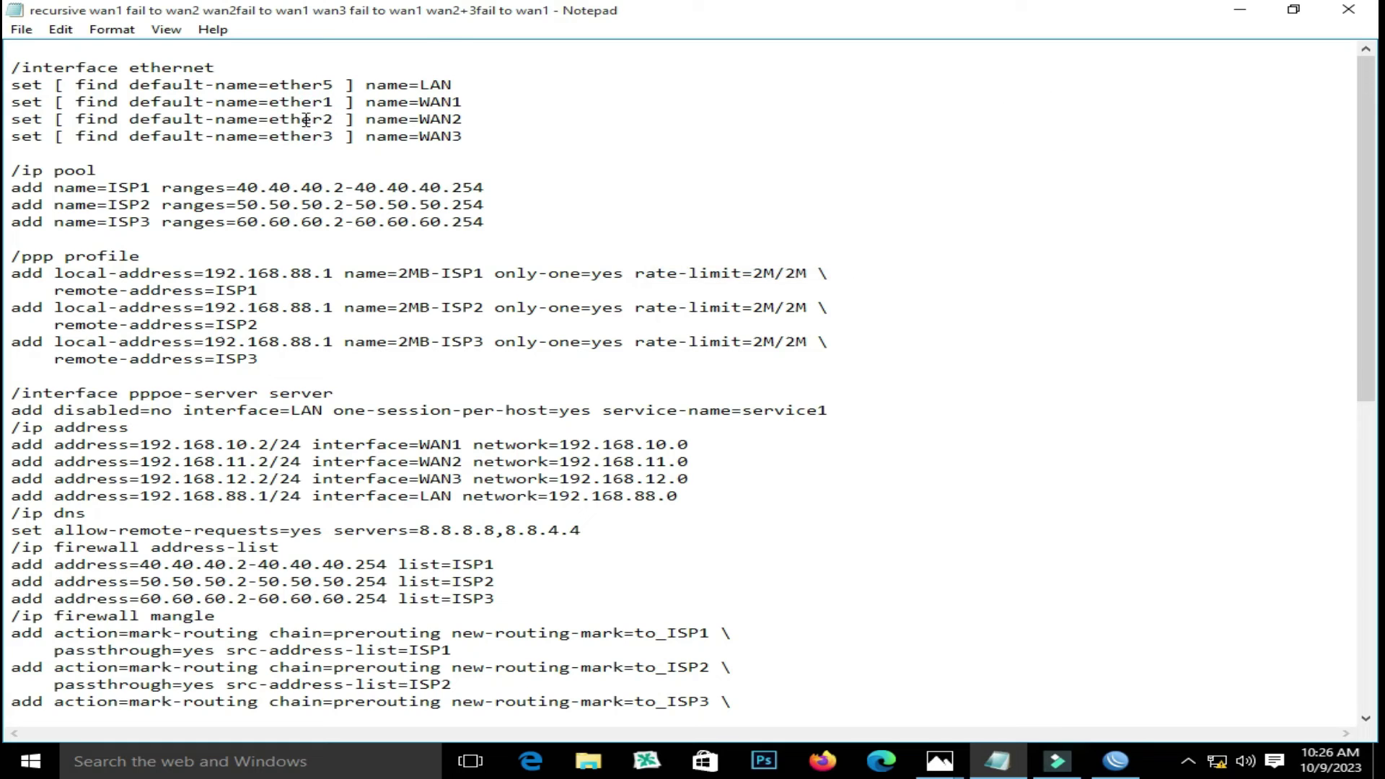
key("ctrl+a")
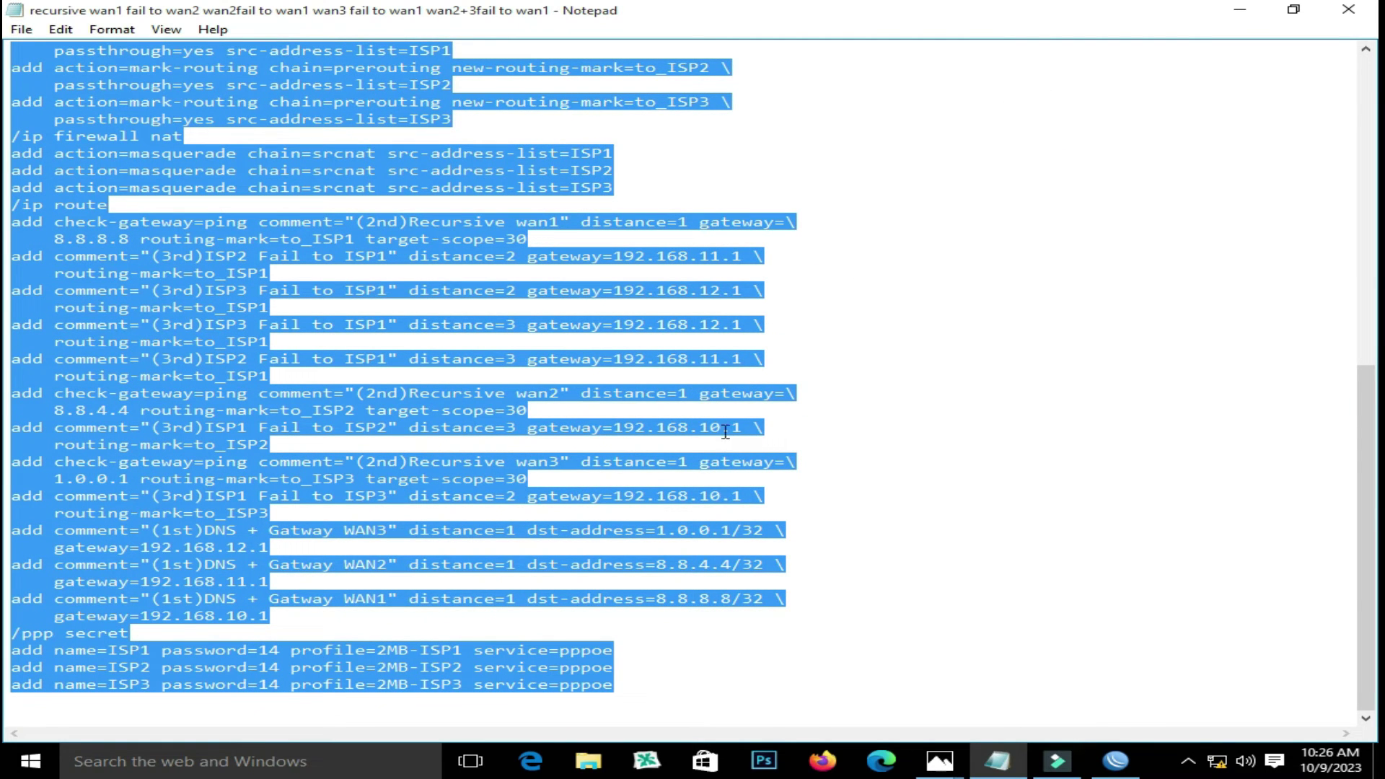
left_click(1105, 767)
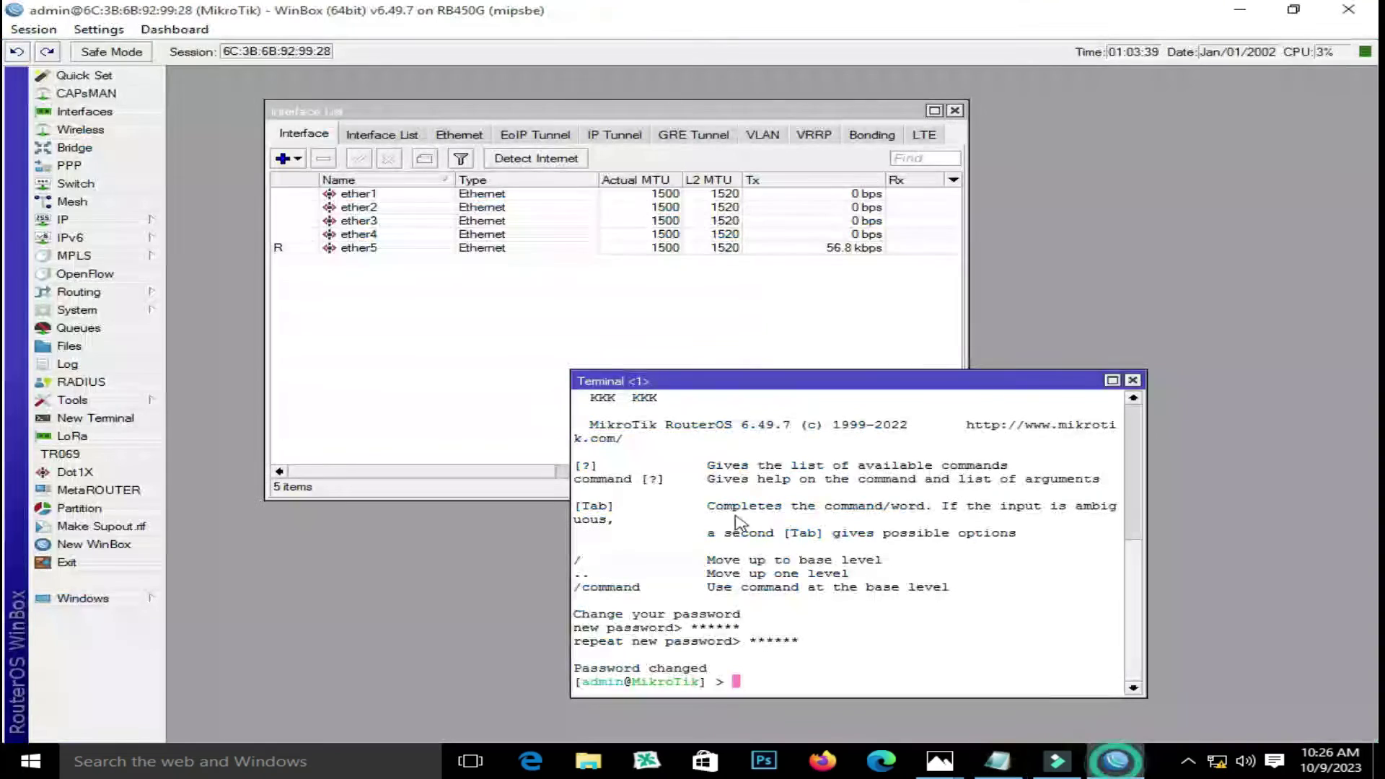
left_click(749, 687)
key("ctrl+v")
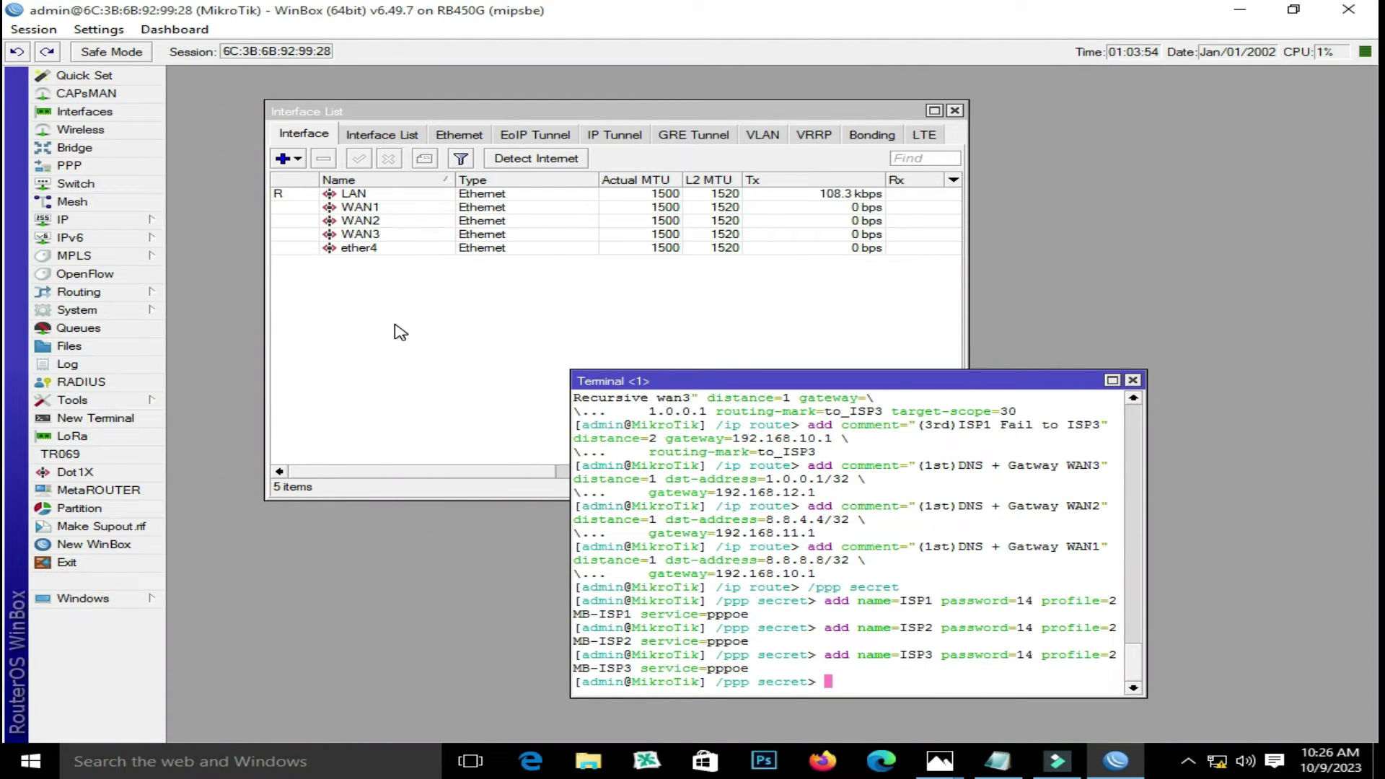
key("Return")
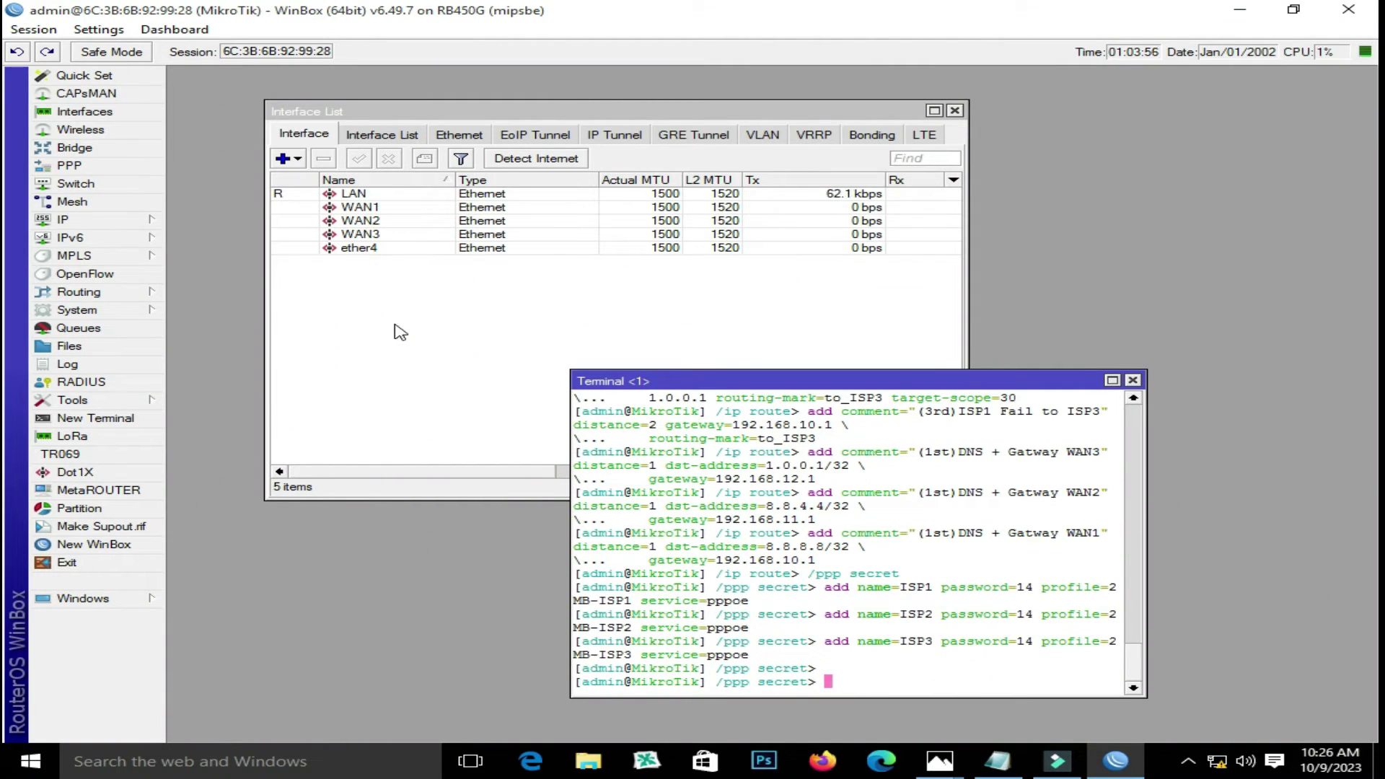
left_click(1133, 380)
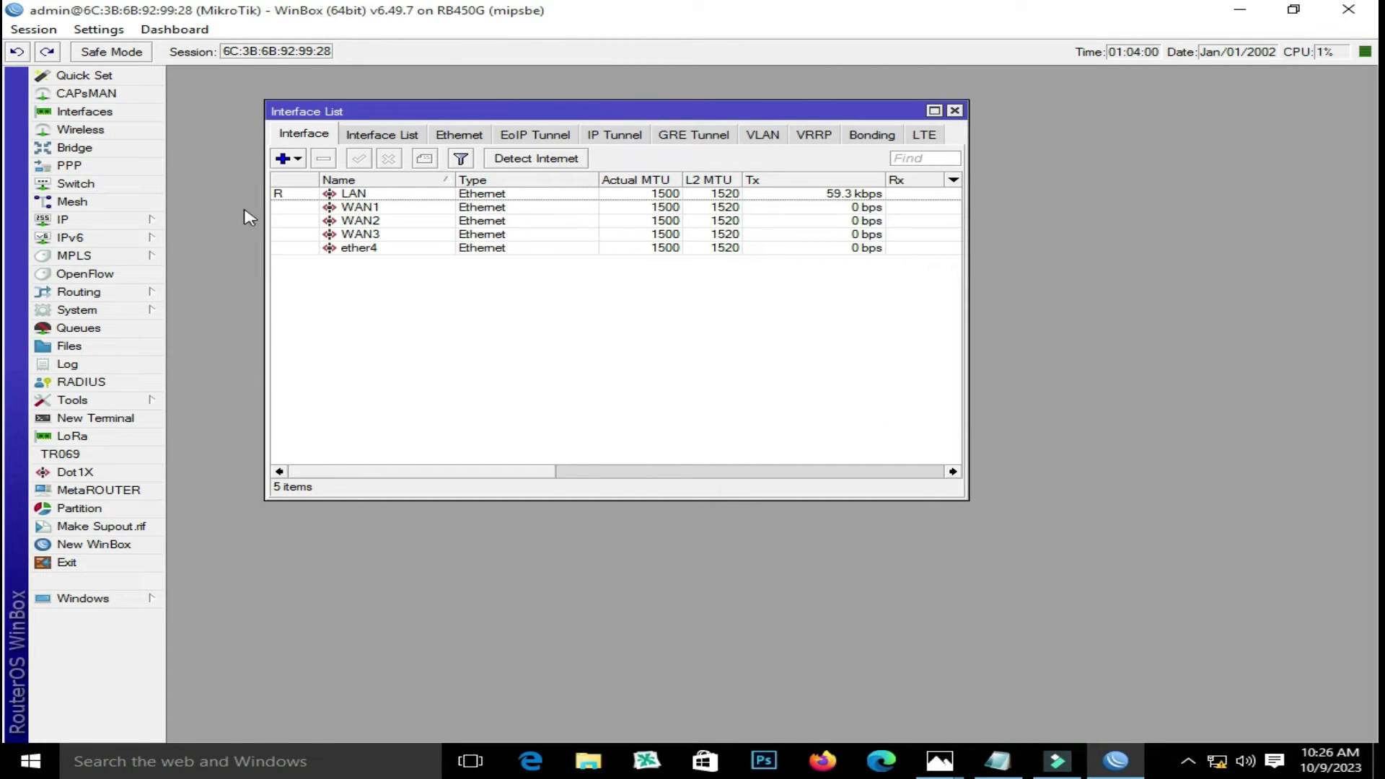
Review the router's IP address entries for WAN1, WAN2, WAN3 and LAN, and close the Address List.
left_click(133, 220)
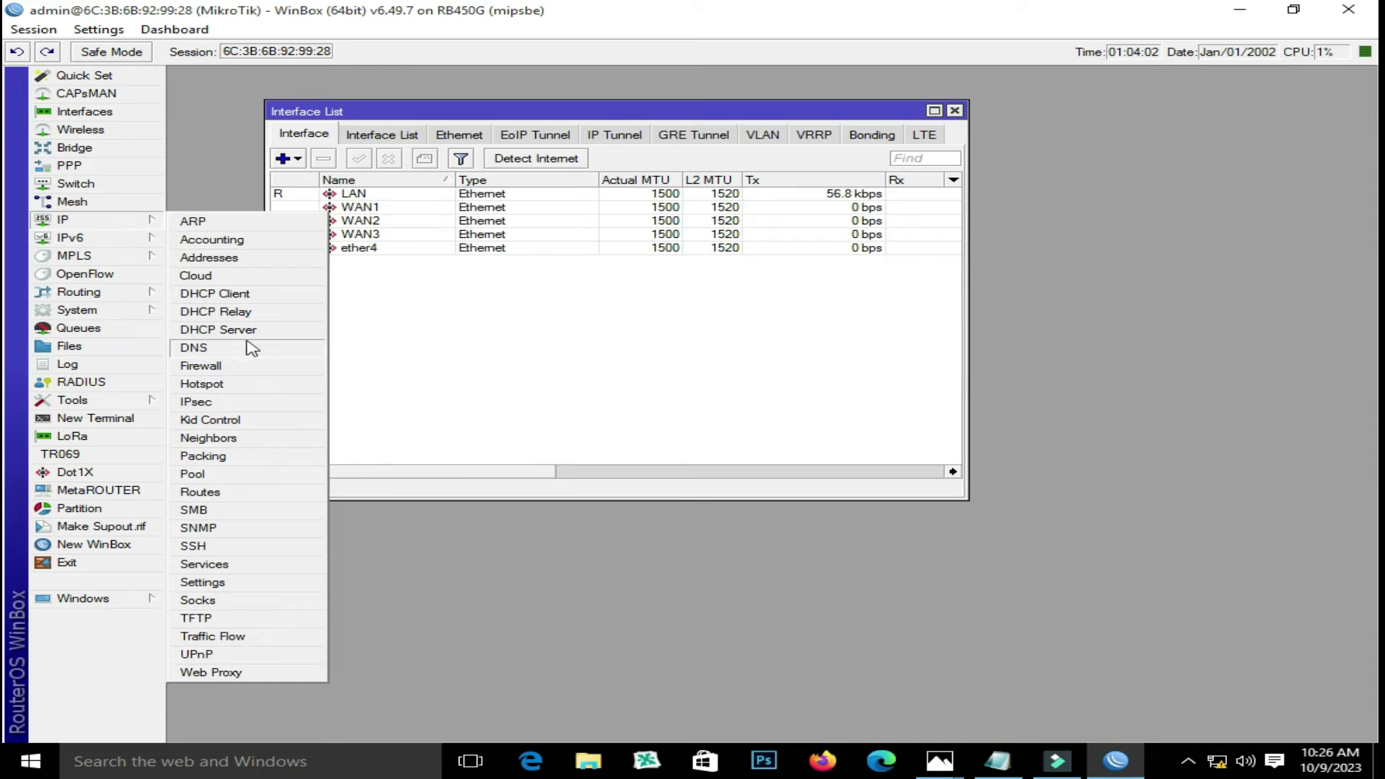
left_click(209, 258)
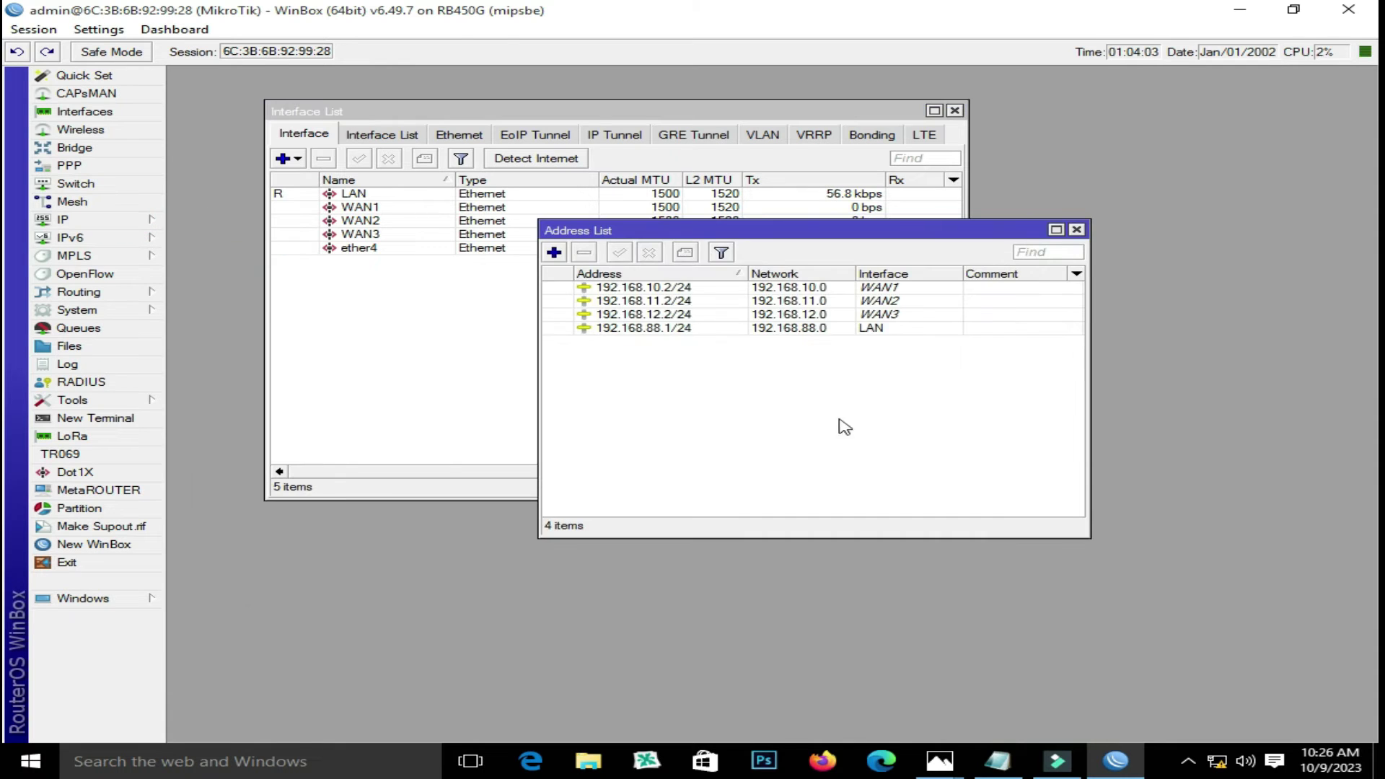
left_click(675, 302)
left_click(667, 288)
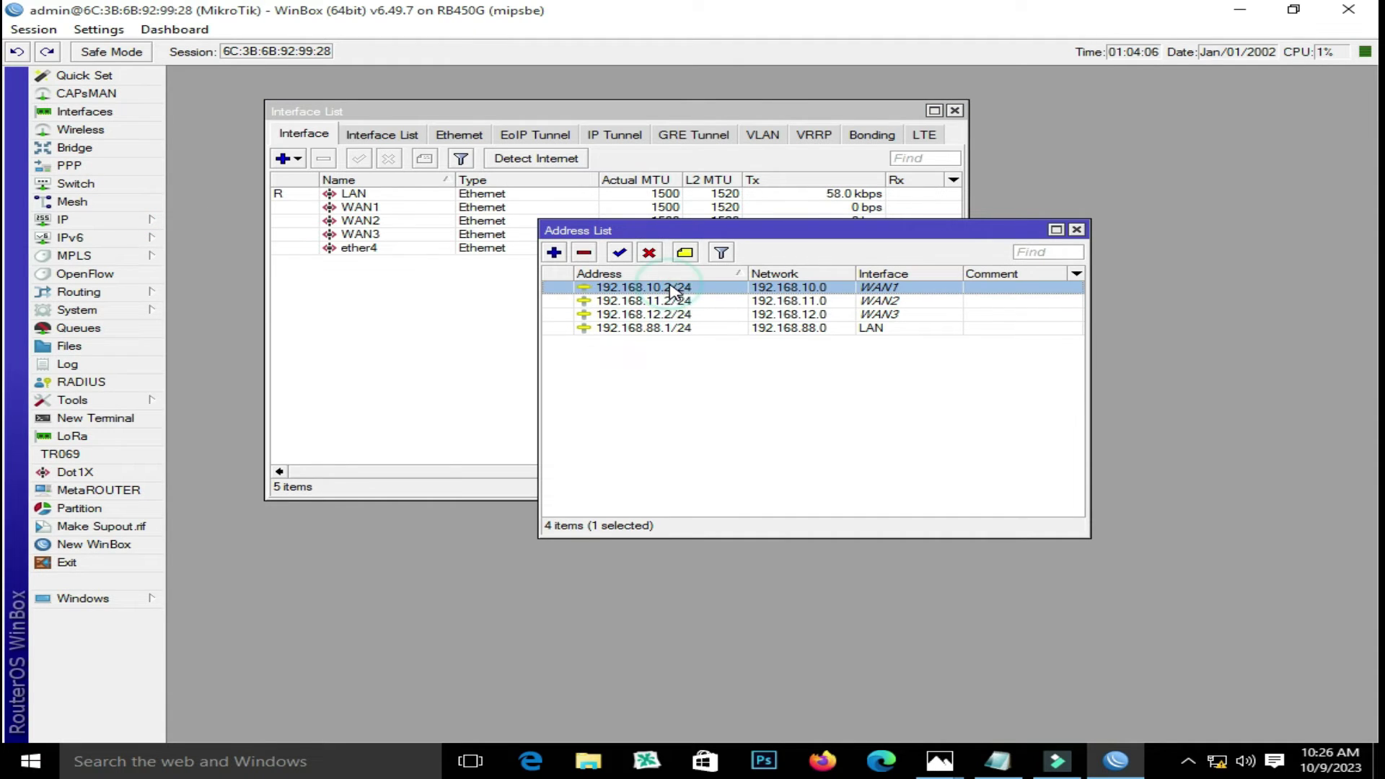
left_click(675, 303)
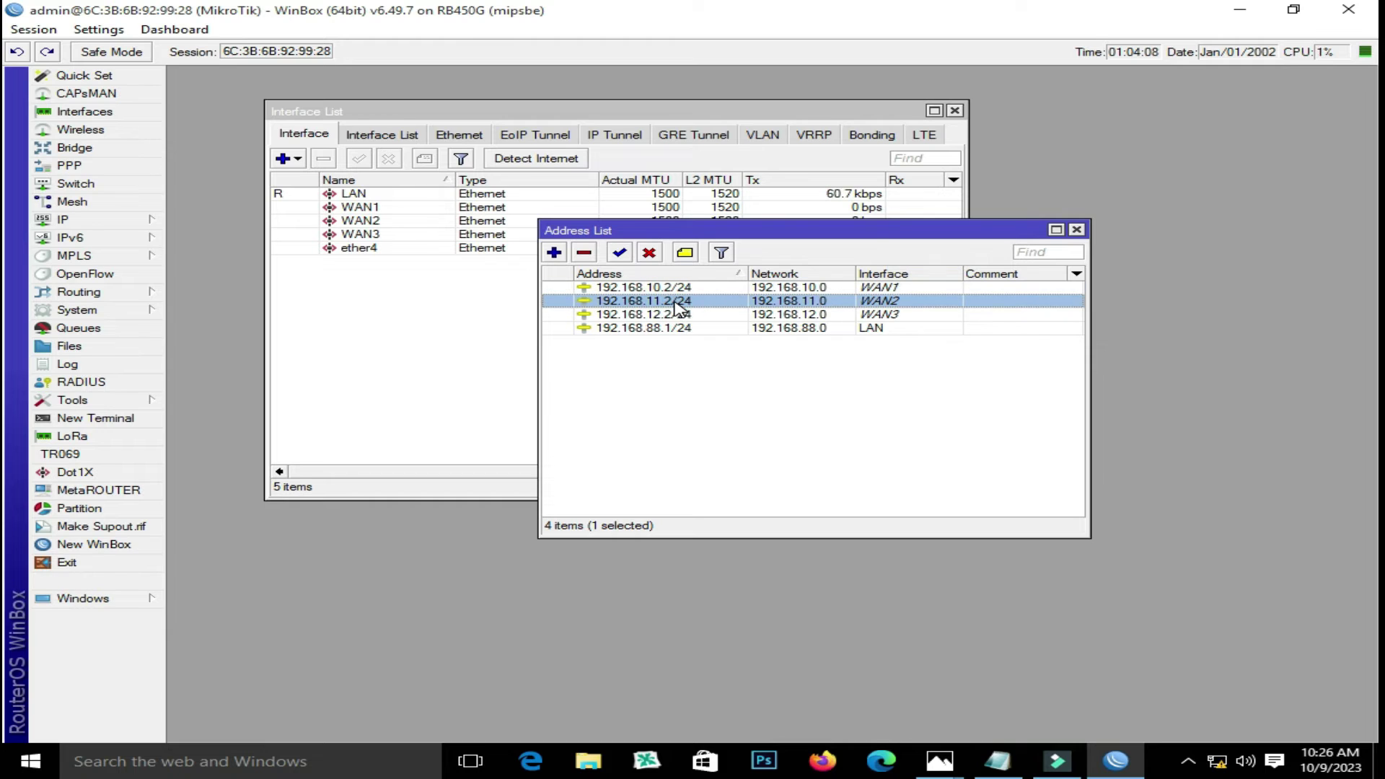
left_click(678, 315)
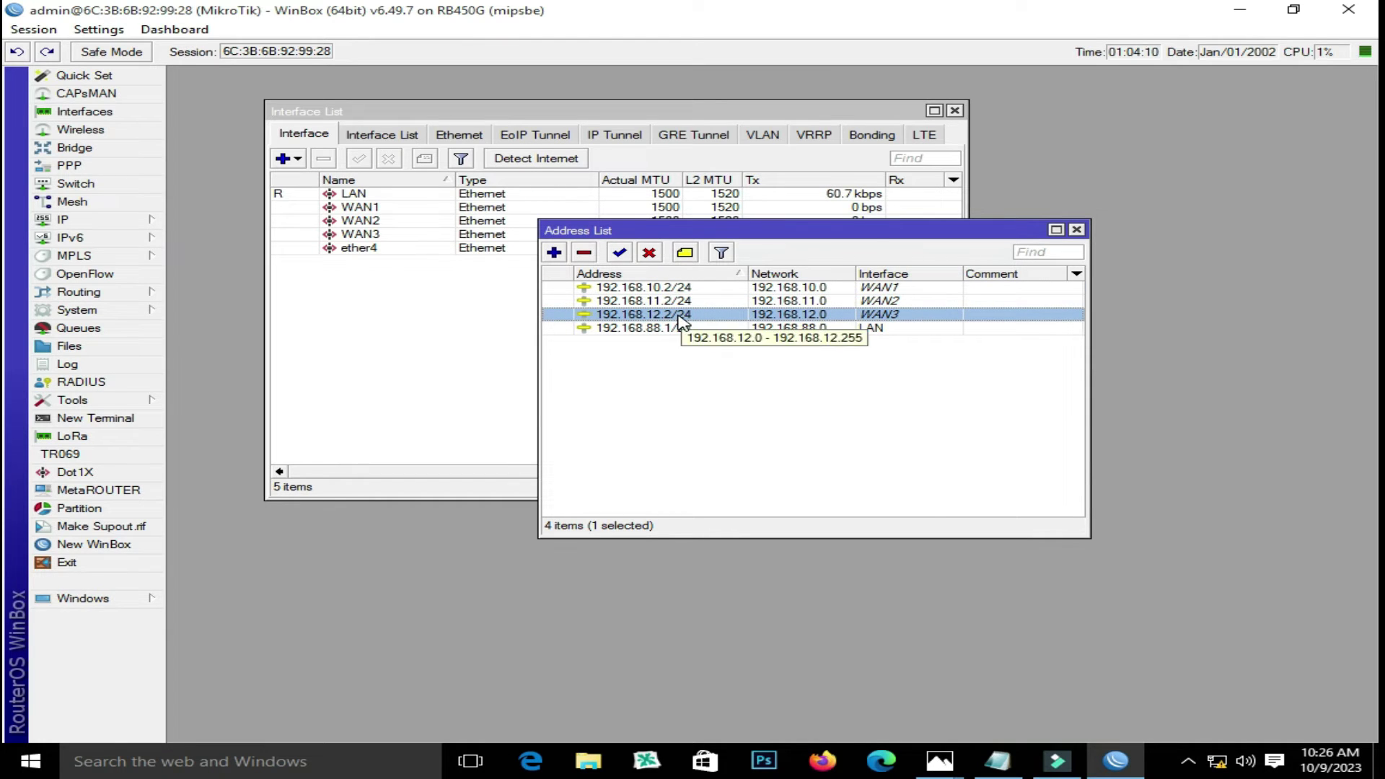
left_click(679, 329)
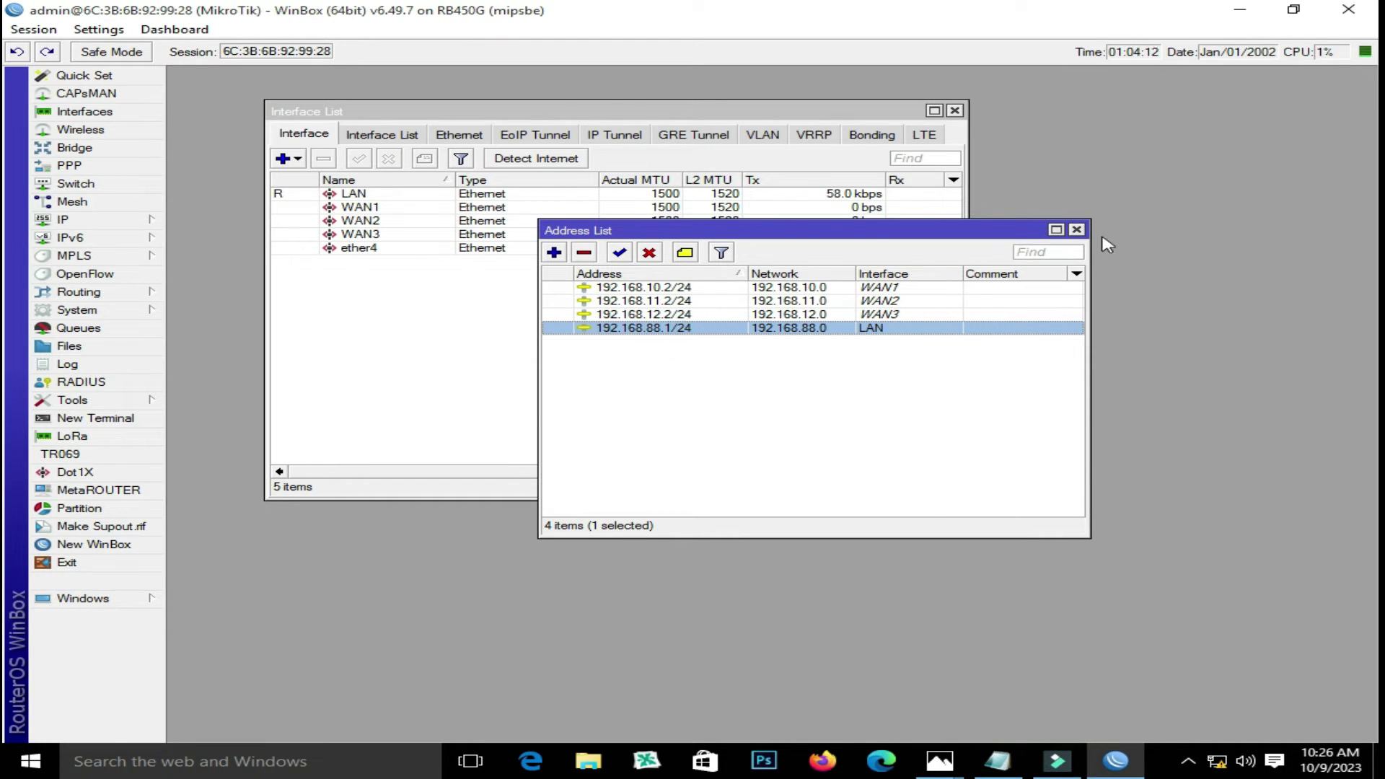
left_click(1076, 229)
Examine the firewall's address lists, mangle rules and NAT rules for ISP1, ISP2 and ISP3, and close the Firewall window.
left_click(94, 220)
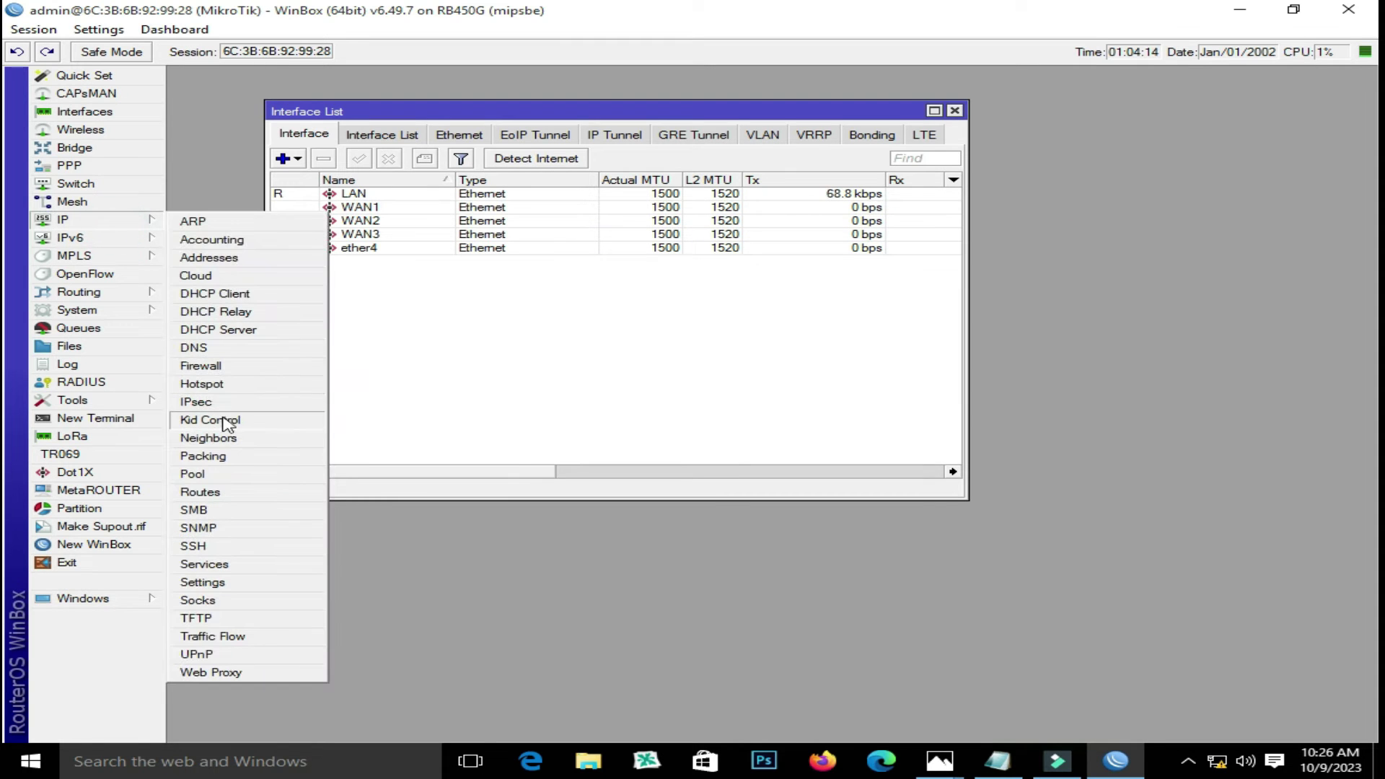
left_click(202, 366)
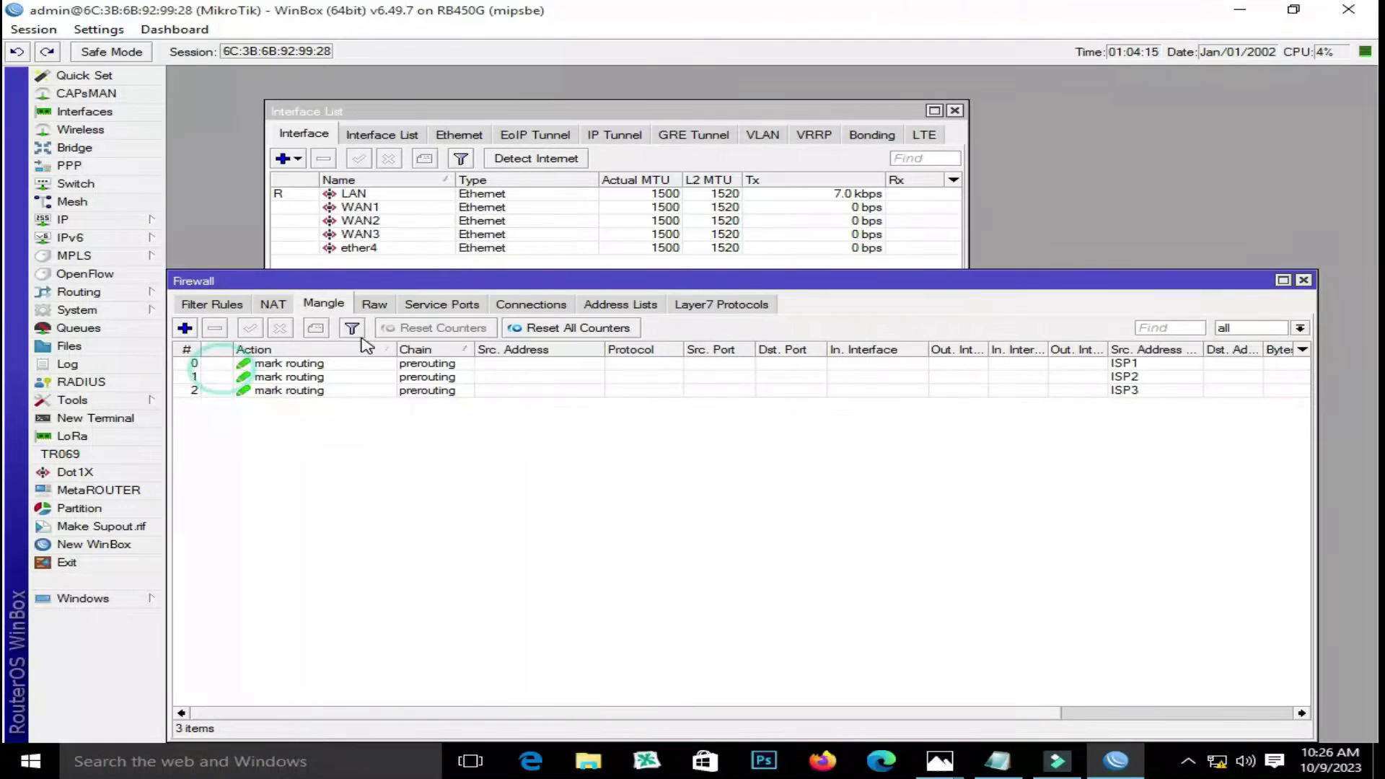
left_click(605, 306)
left_click(276, 367)
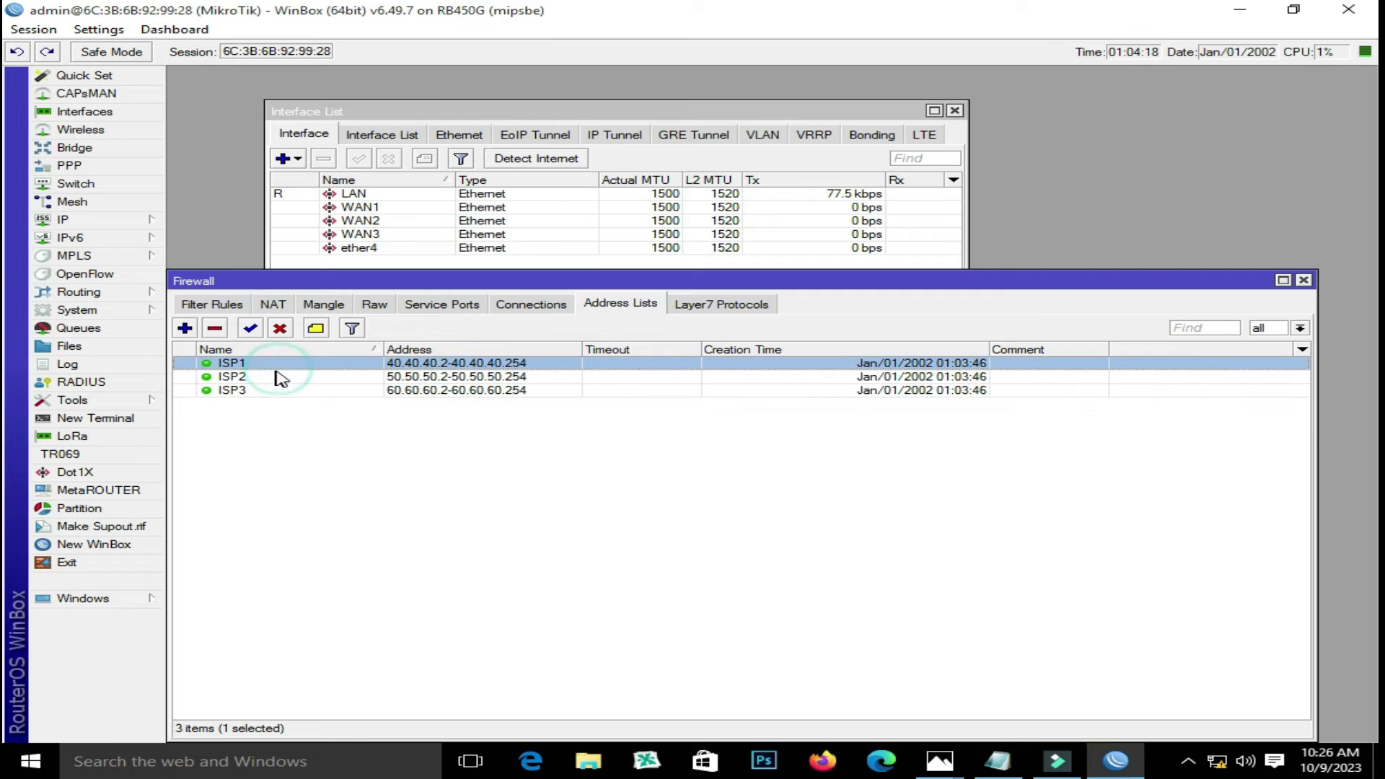
left_click(322, 304)
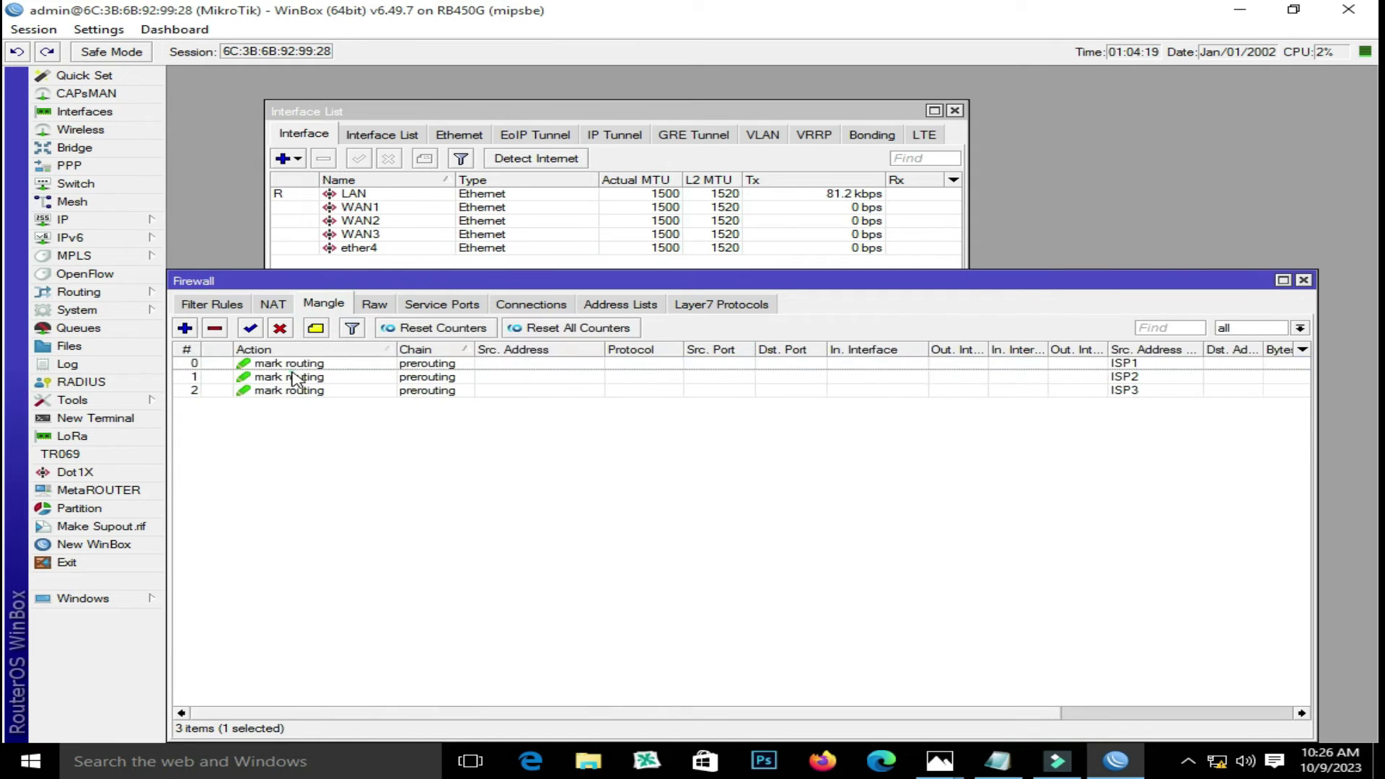
left_click(273, 304)
left_click(278, 390)
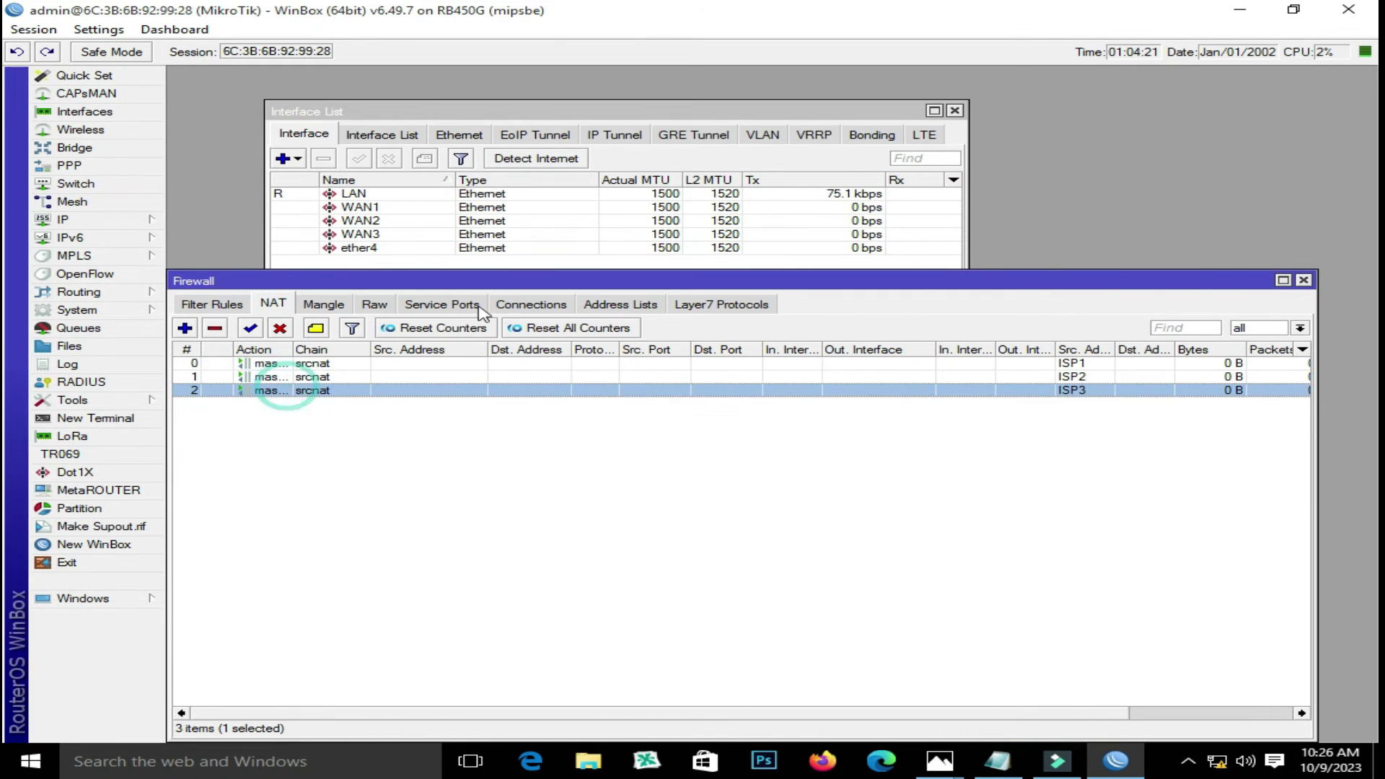
left_click(1303, 281)
Examine the router's route list, consult the 3WAN Recursive Routing diagram in Photos, and return to WinBox.
left_click(72, 219)
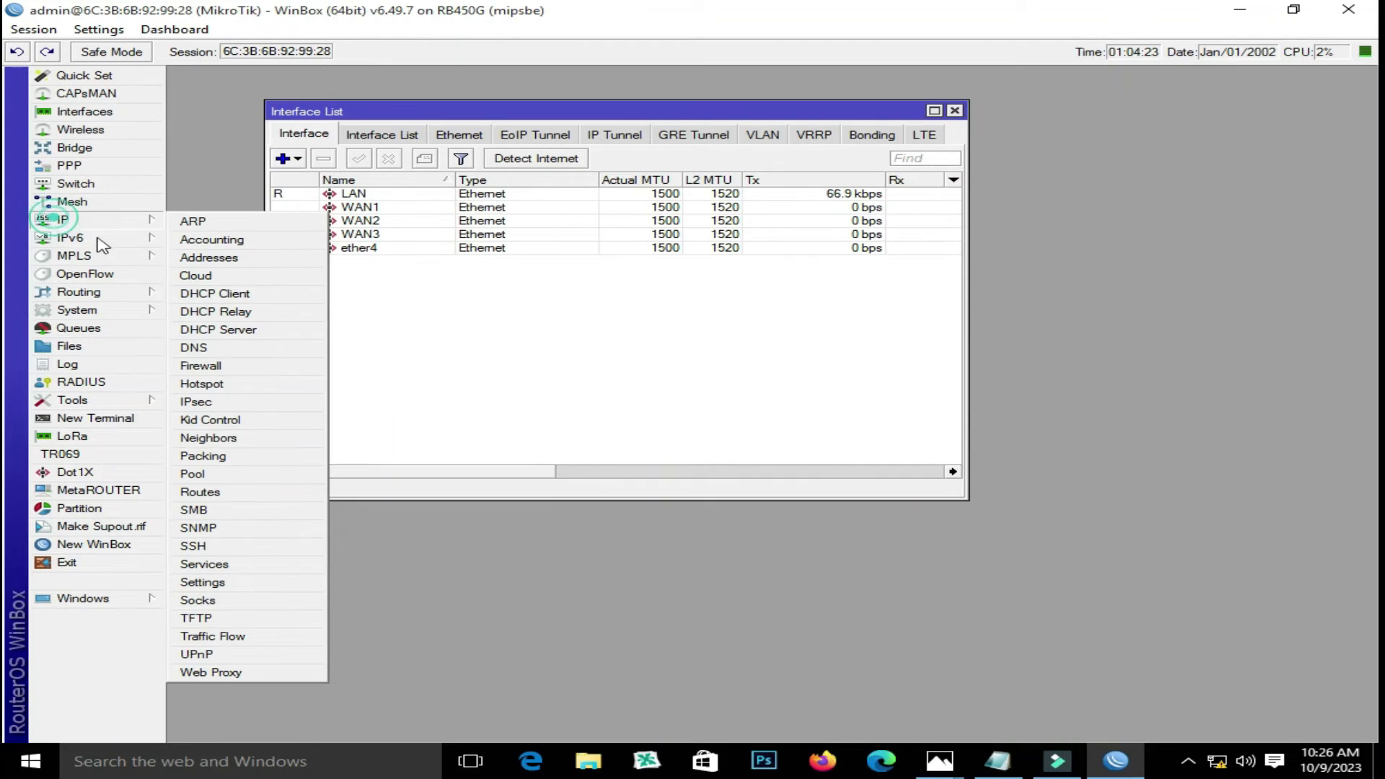
left_click(240, 493)
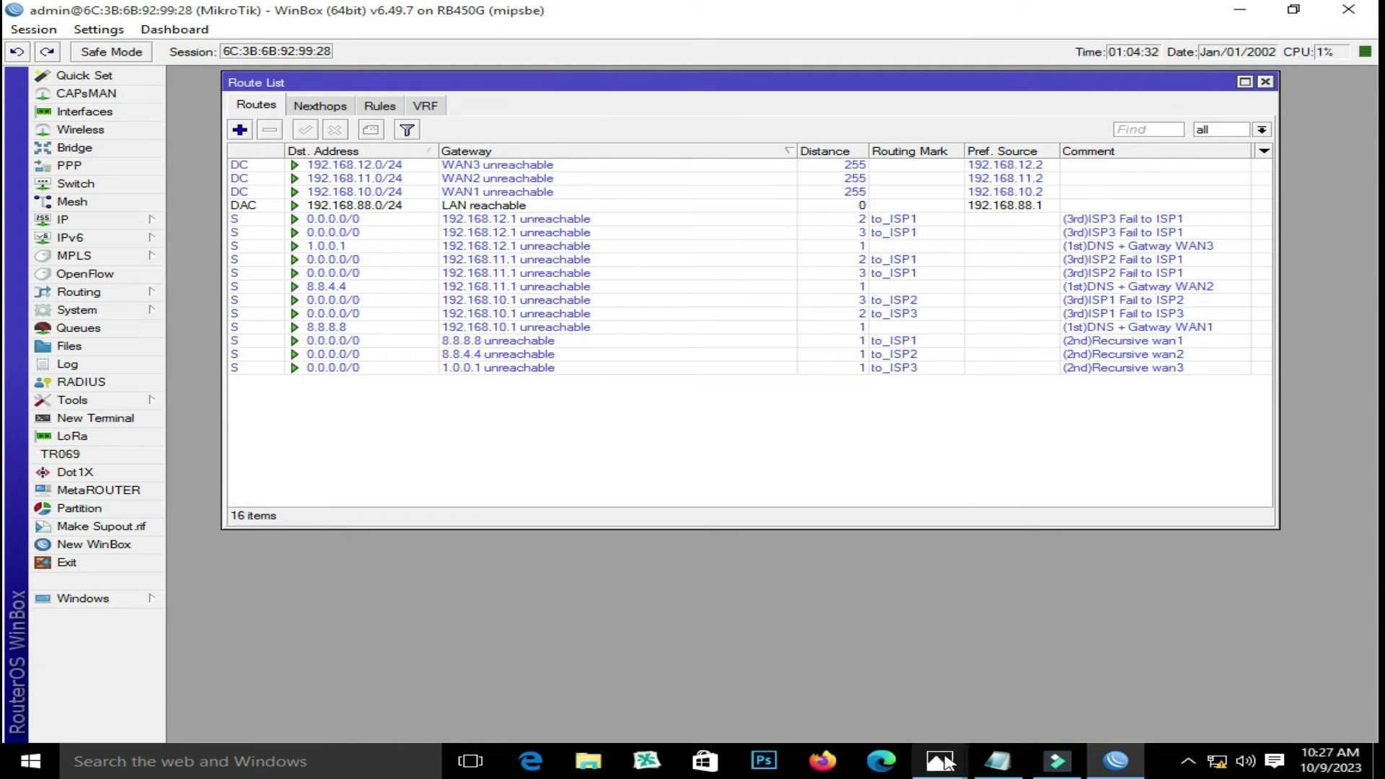
mouse_move(945, 764)
left_click(1024, 696)
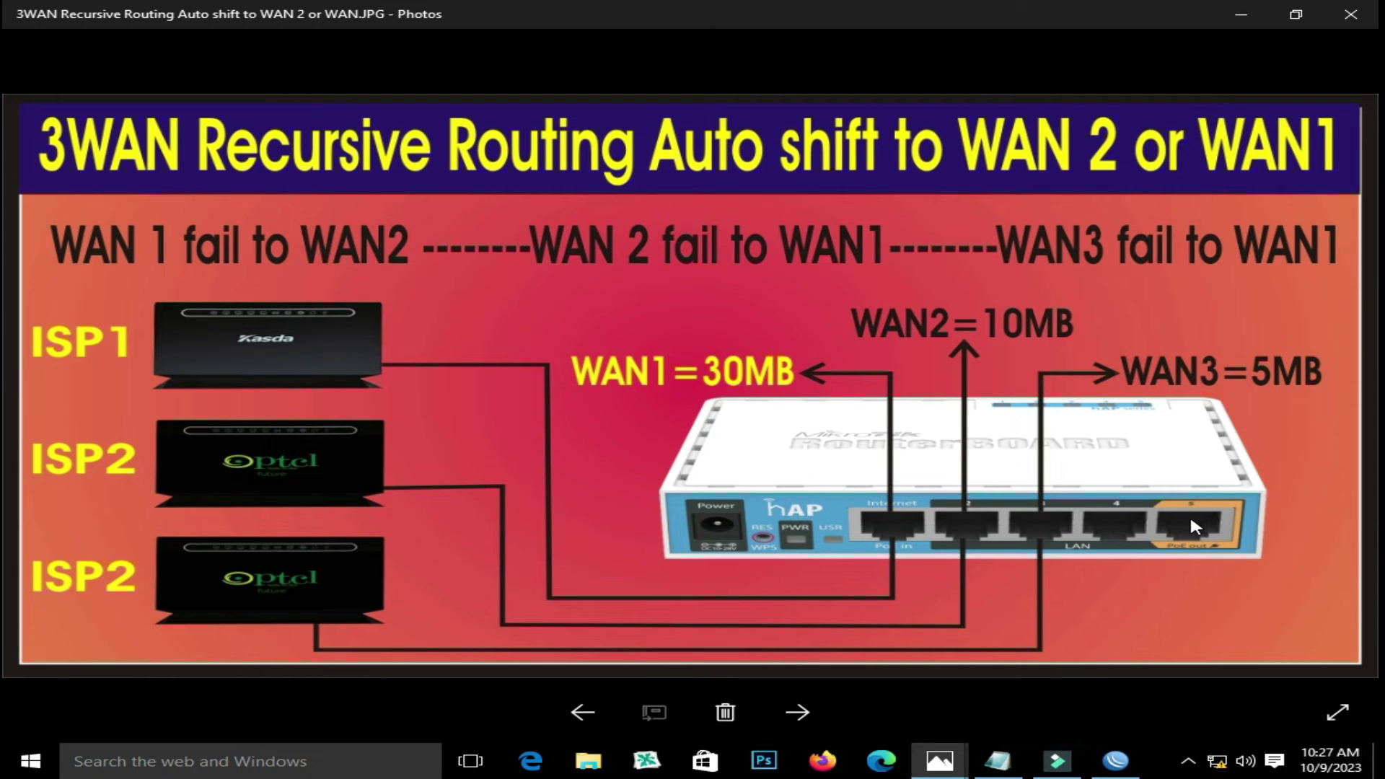
left_click(1115, 761)
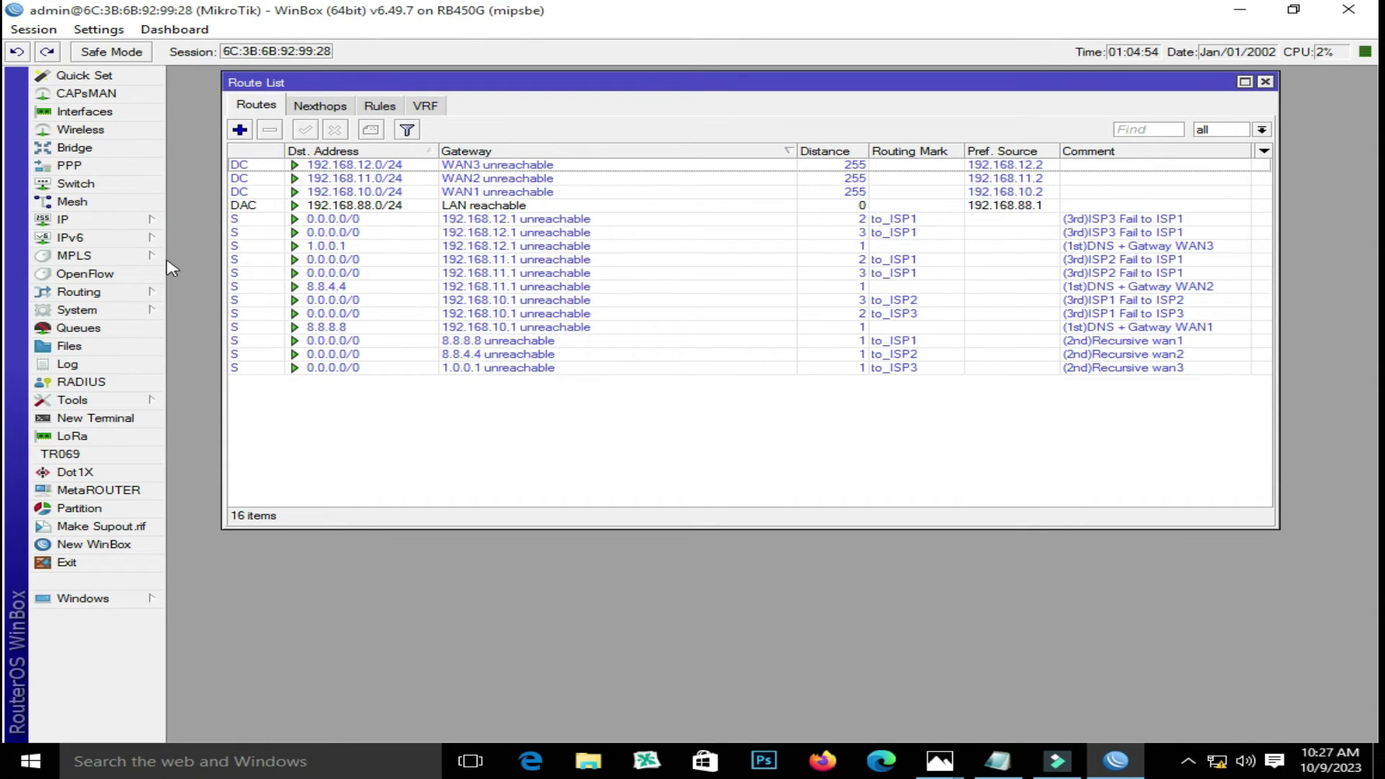
Review the PPP secrets and profiles, inspect the general settings of the 2MB-ISP1 profile, and close it.
left_click(93, 170)
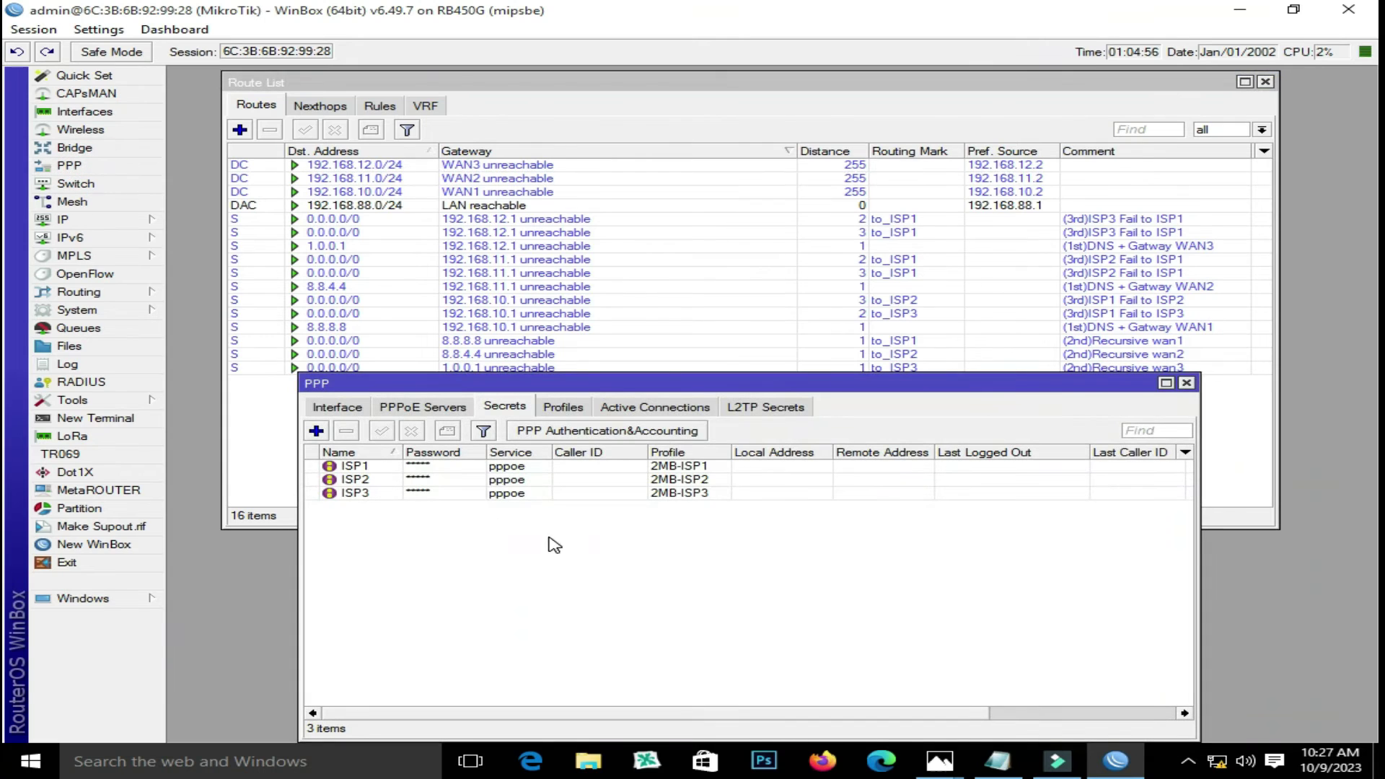
left_click(566, 408)
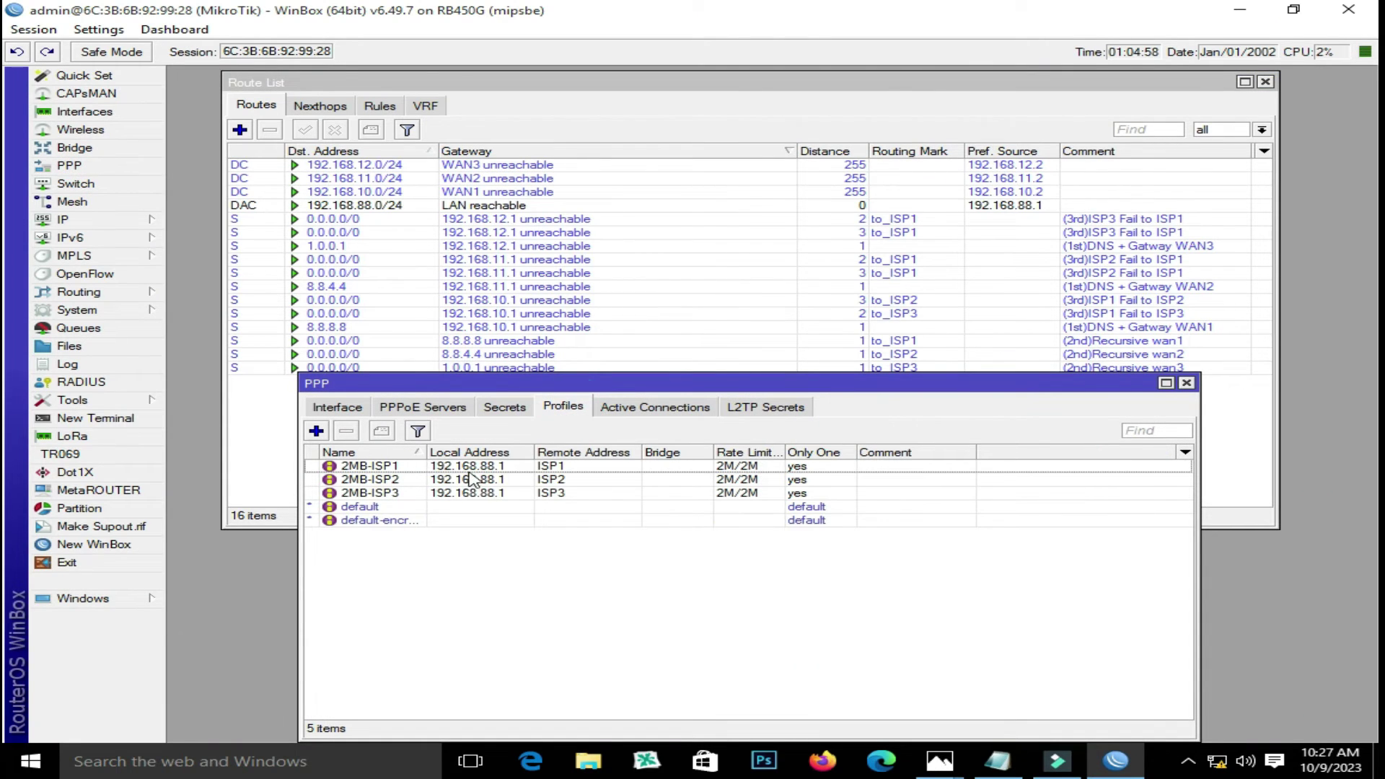
double_click(353, 467)
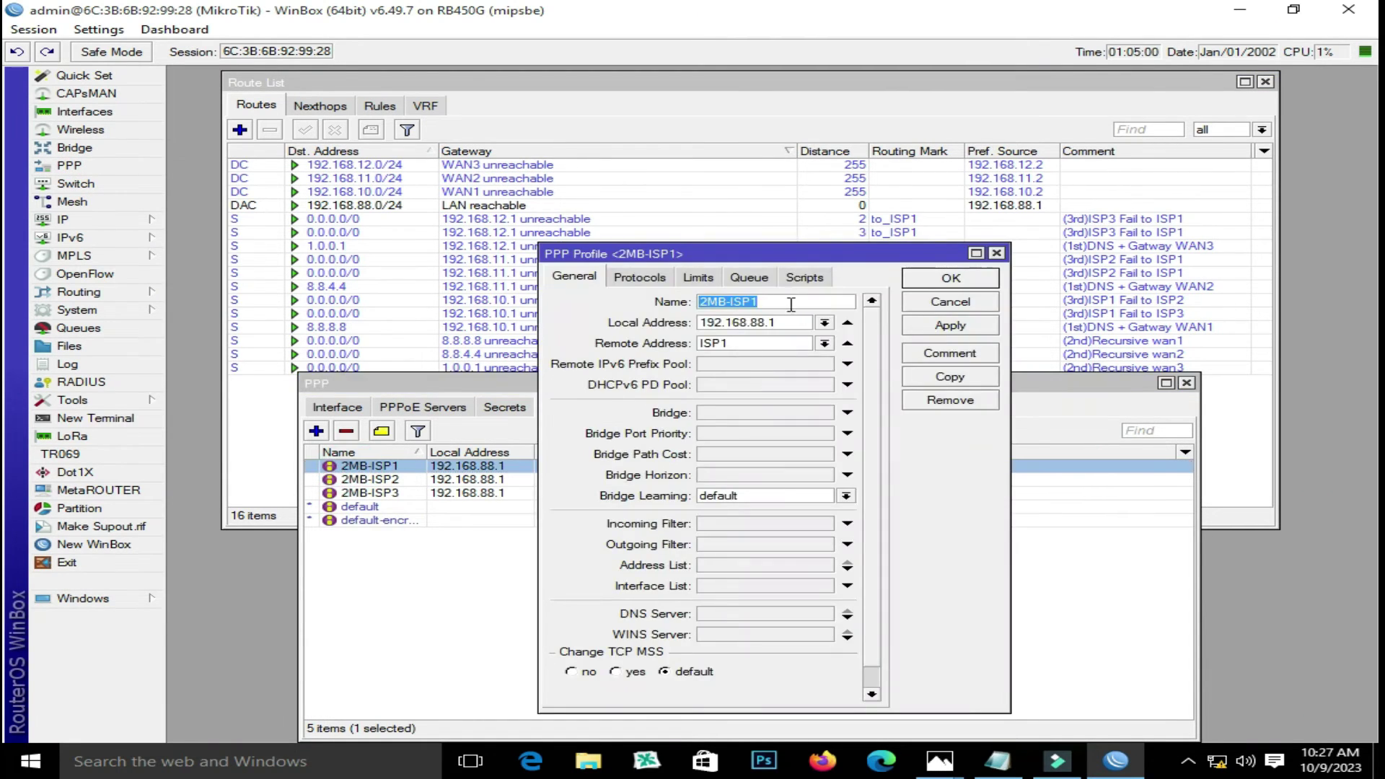
left_click(1003, 249)
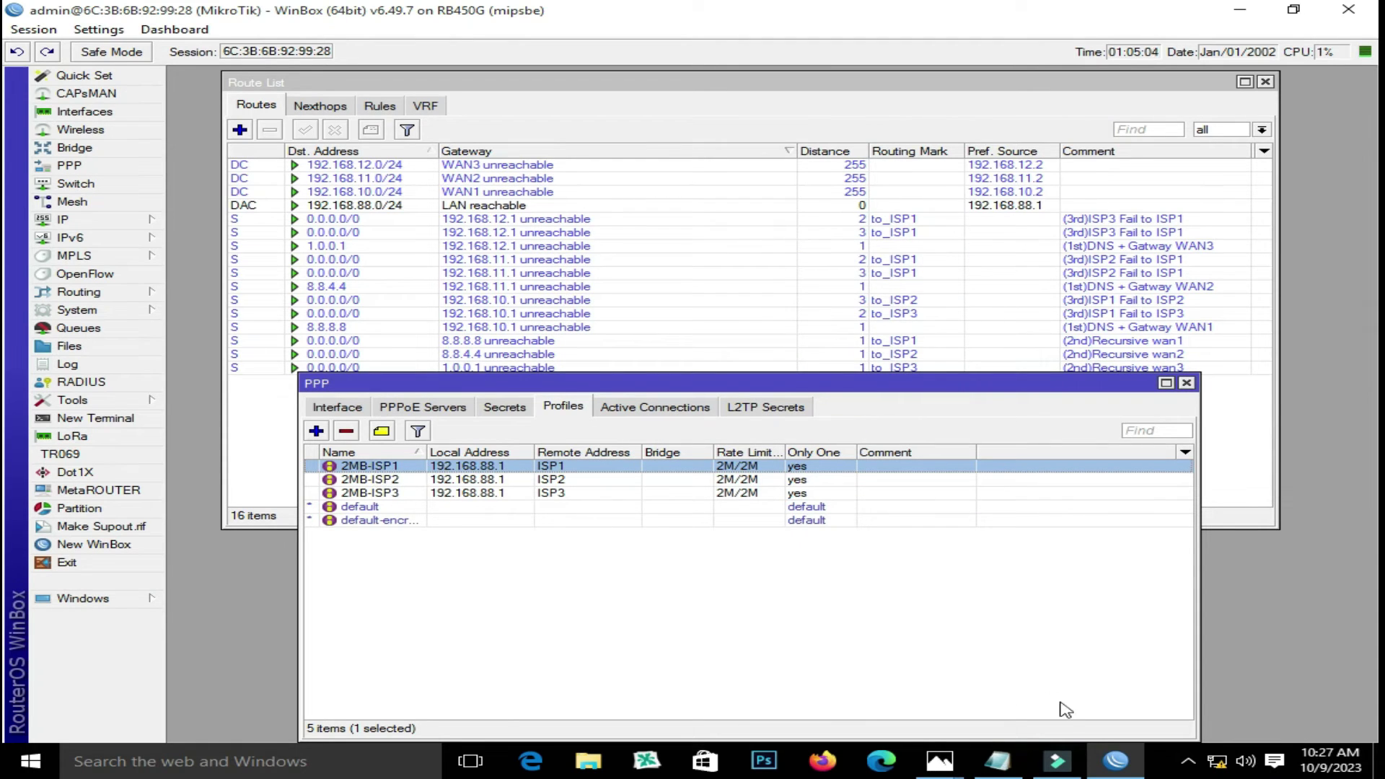
Consult the 3 isp Recursive Setting diagram in Photos, return to WinBox, and review the 2MB-ISP2 and 2MB-ISP3 profiles.
left_click(925, 765)
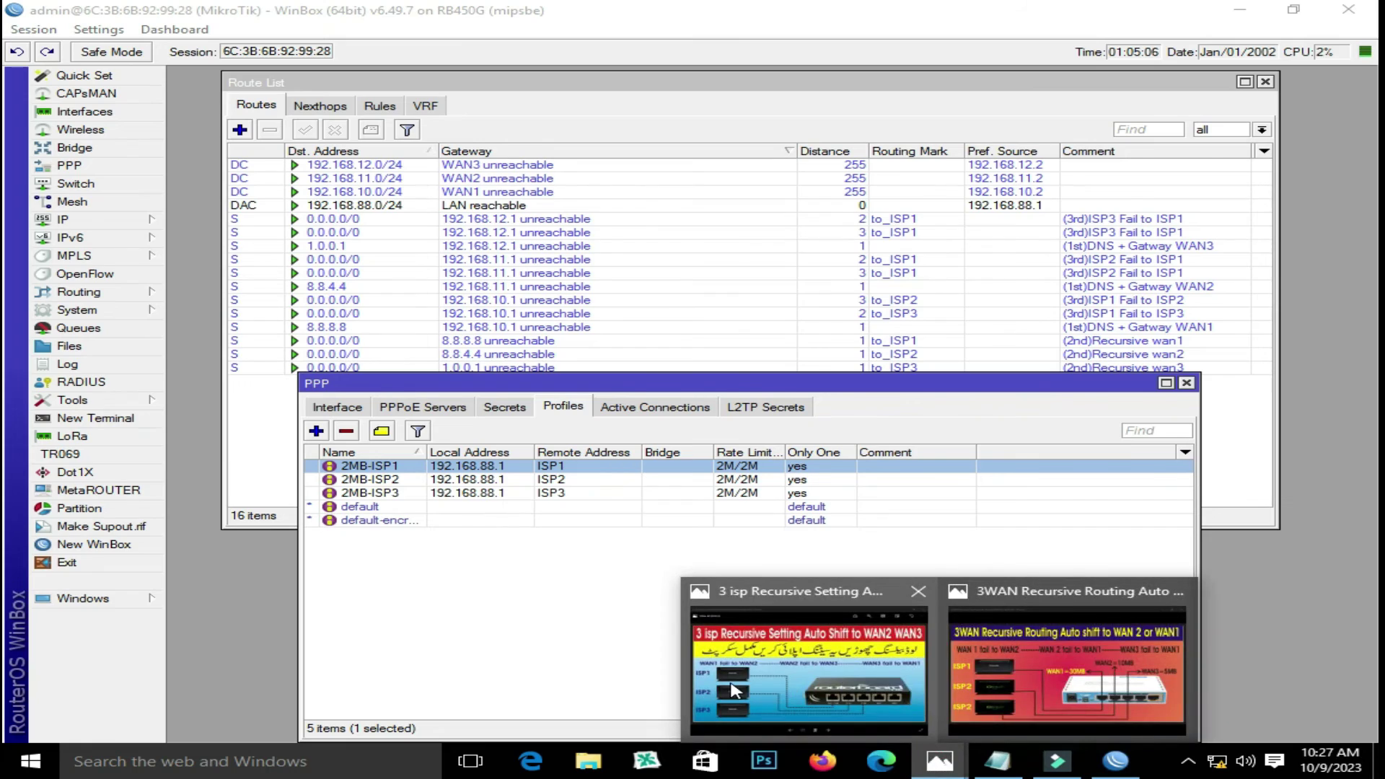
left_click(765, 689)
left_click(1116, 761)
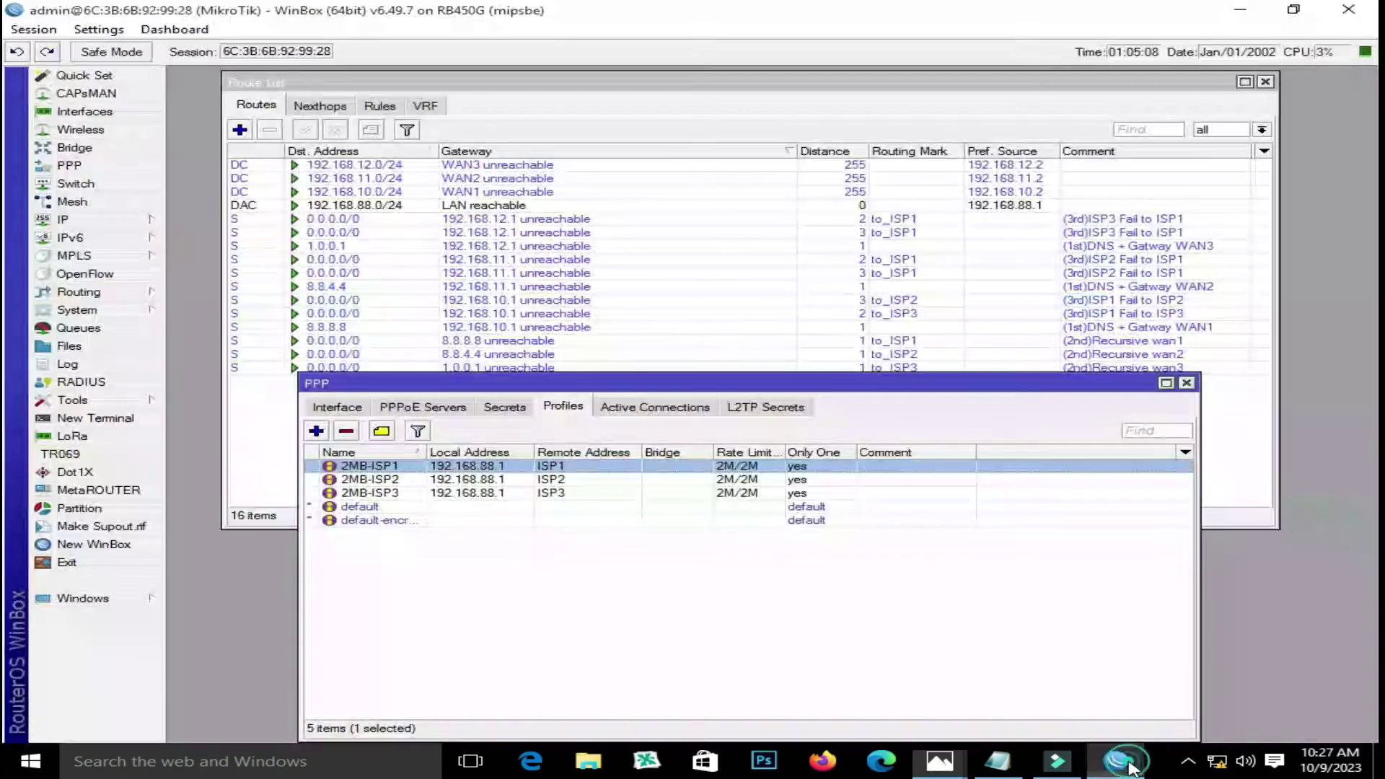
left_click(361, 479)
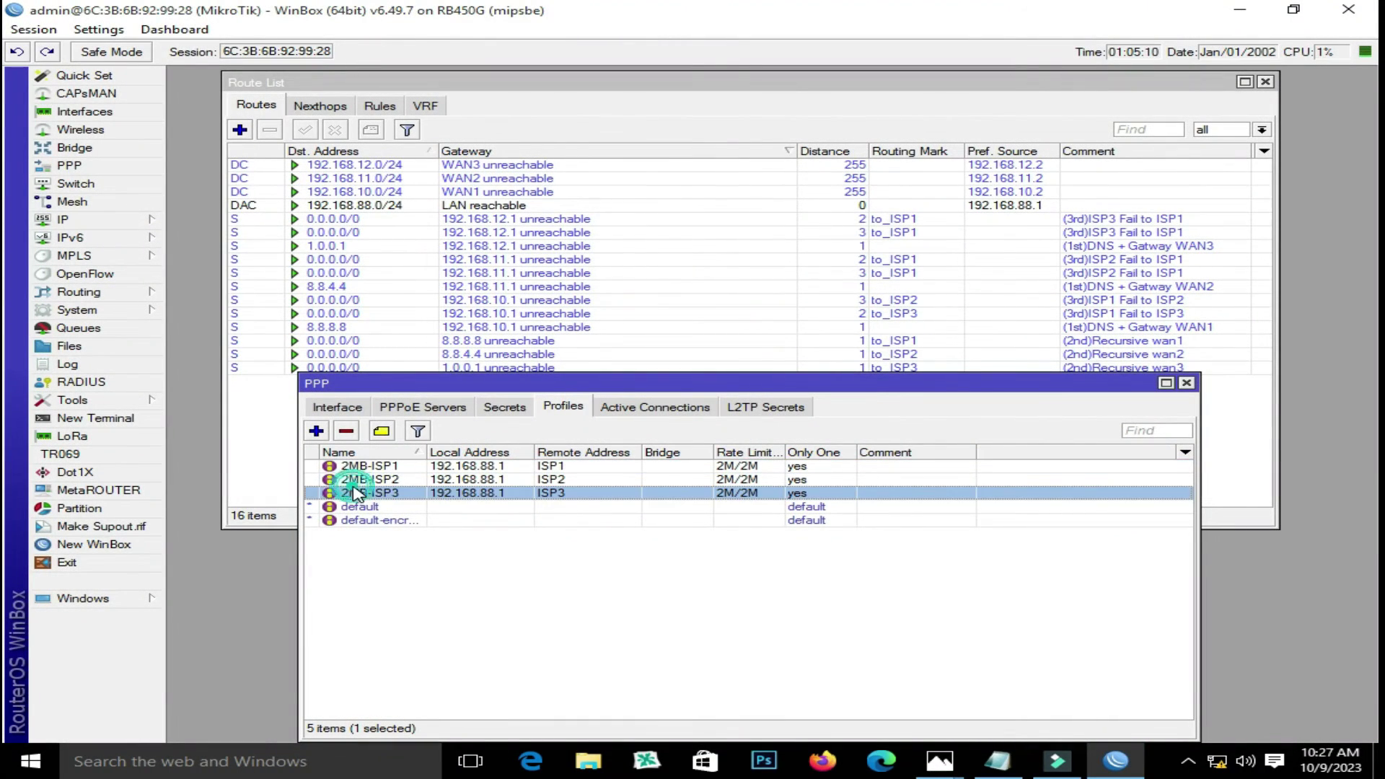
left_click(366, 479)
left_click(375, 495)
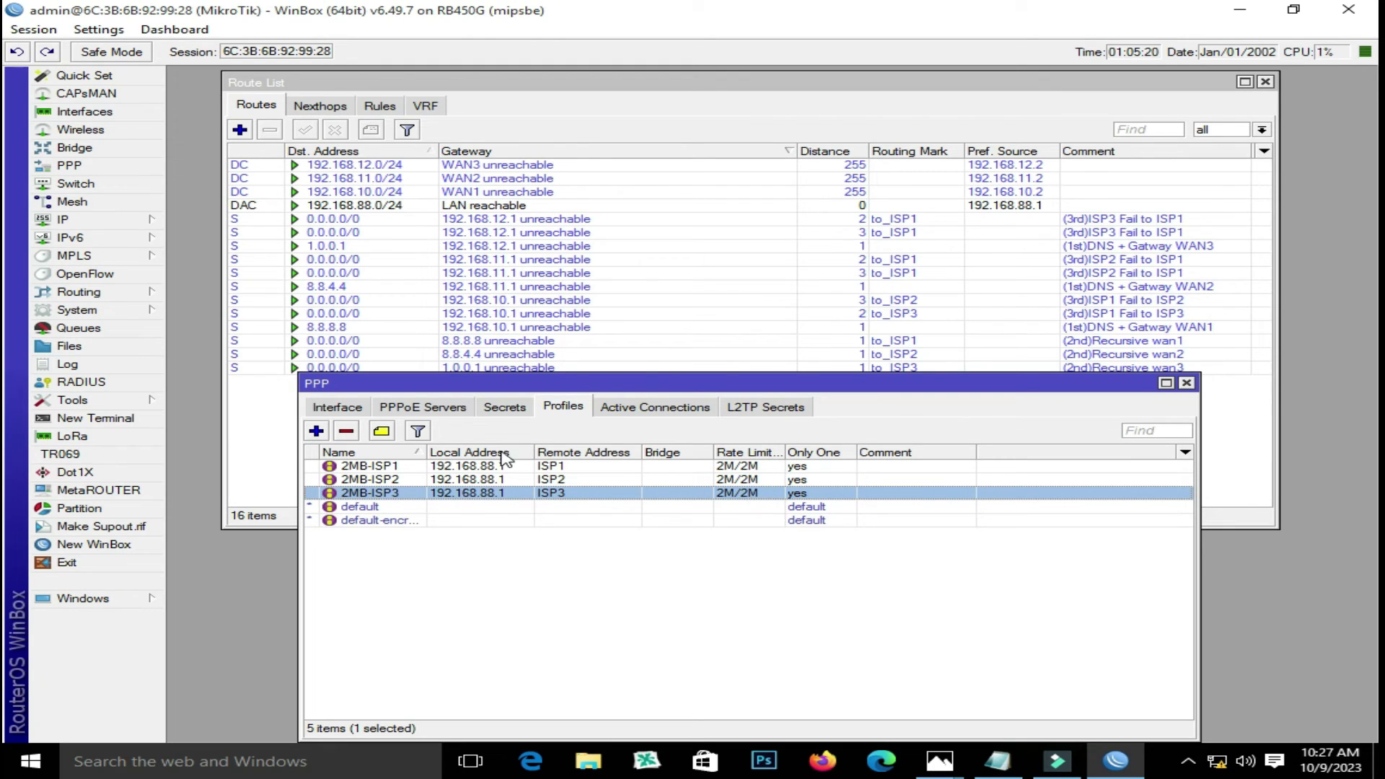
Duplicate the 2MB-ISP1 PPP profile, name the copy 4MB-ISP3, and set its remote address pool to ISP3.
left_click(454, 468)
double_click(454, 475)
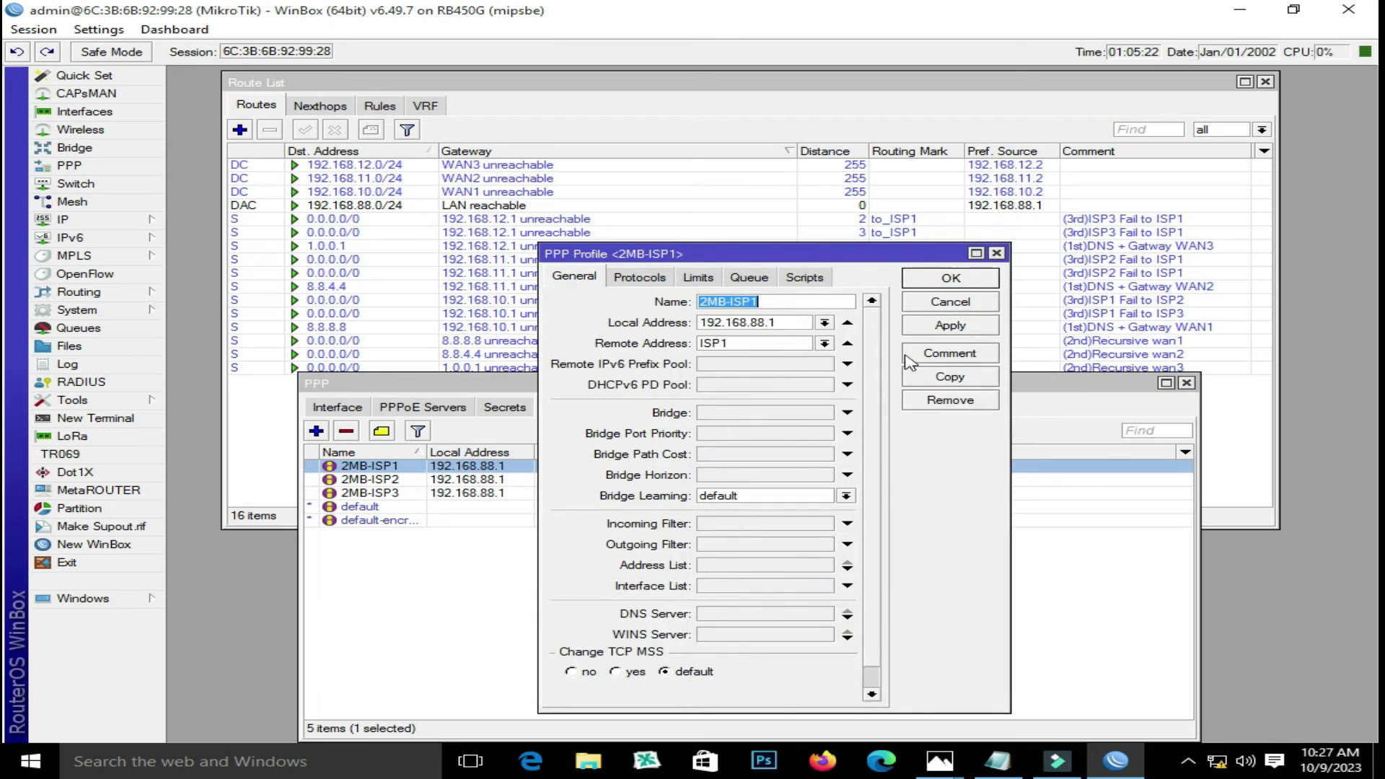
left_click(936, 378)
left_click_drag(794, 276, 1065, 181)
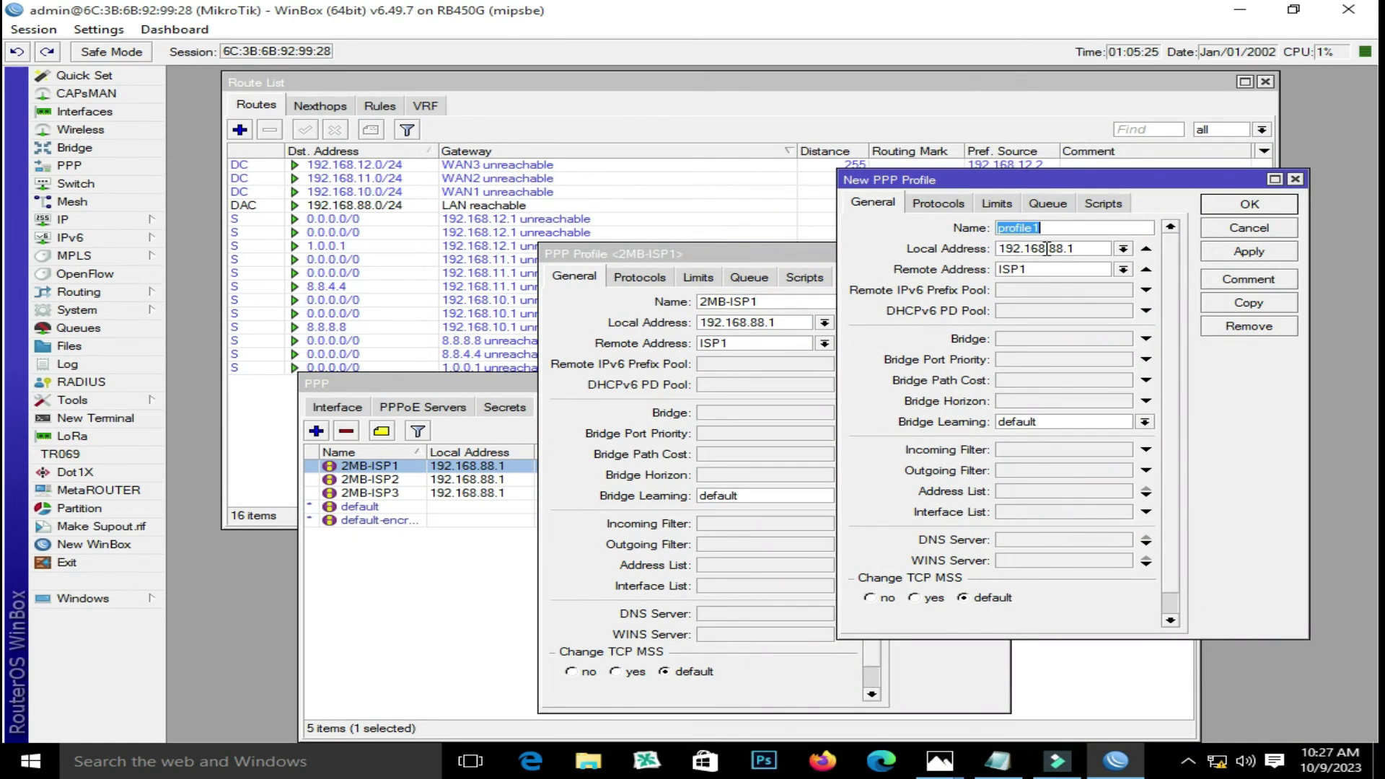
type("4MB-ISP3")
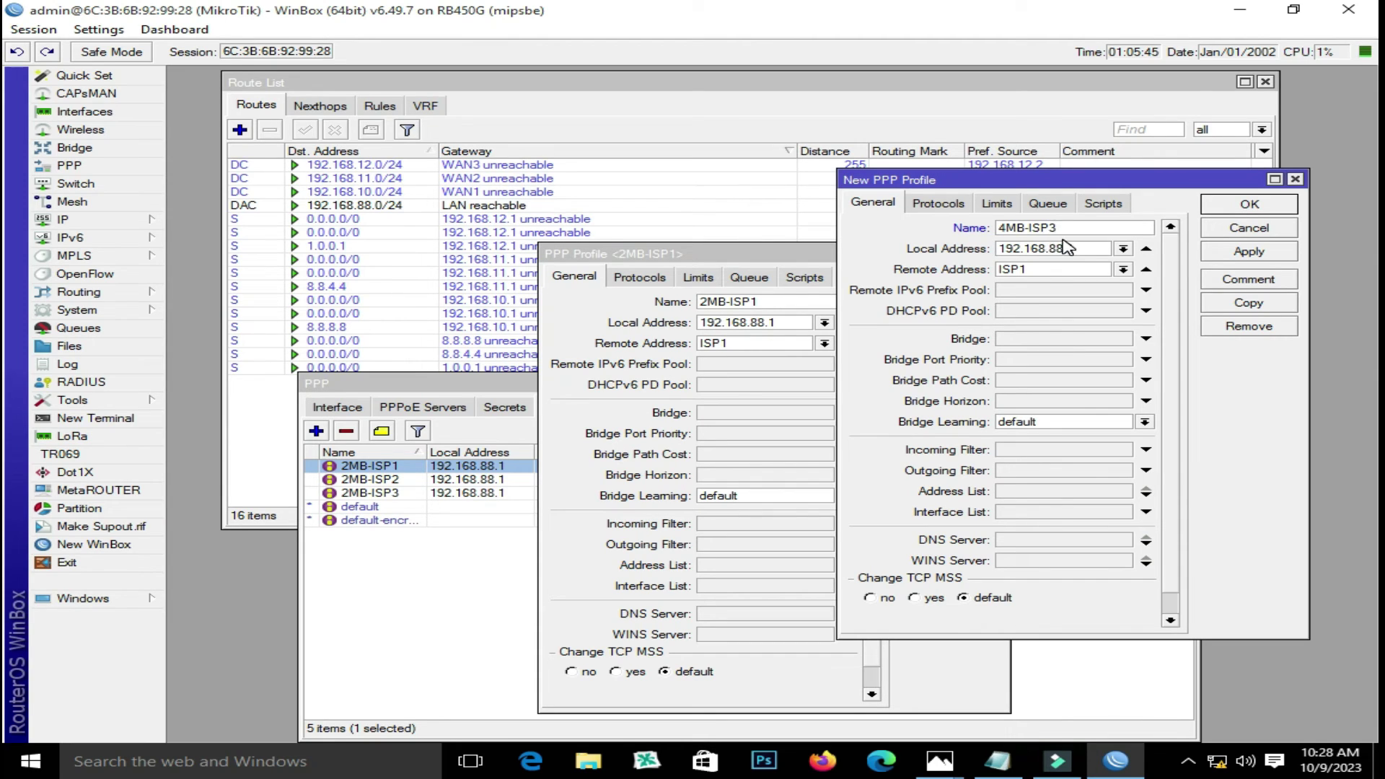
left_click(1124, 270)
left_click(1121, 307)
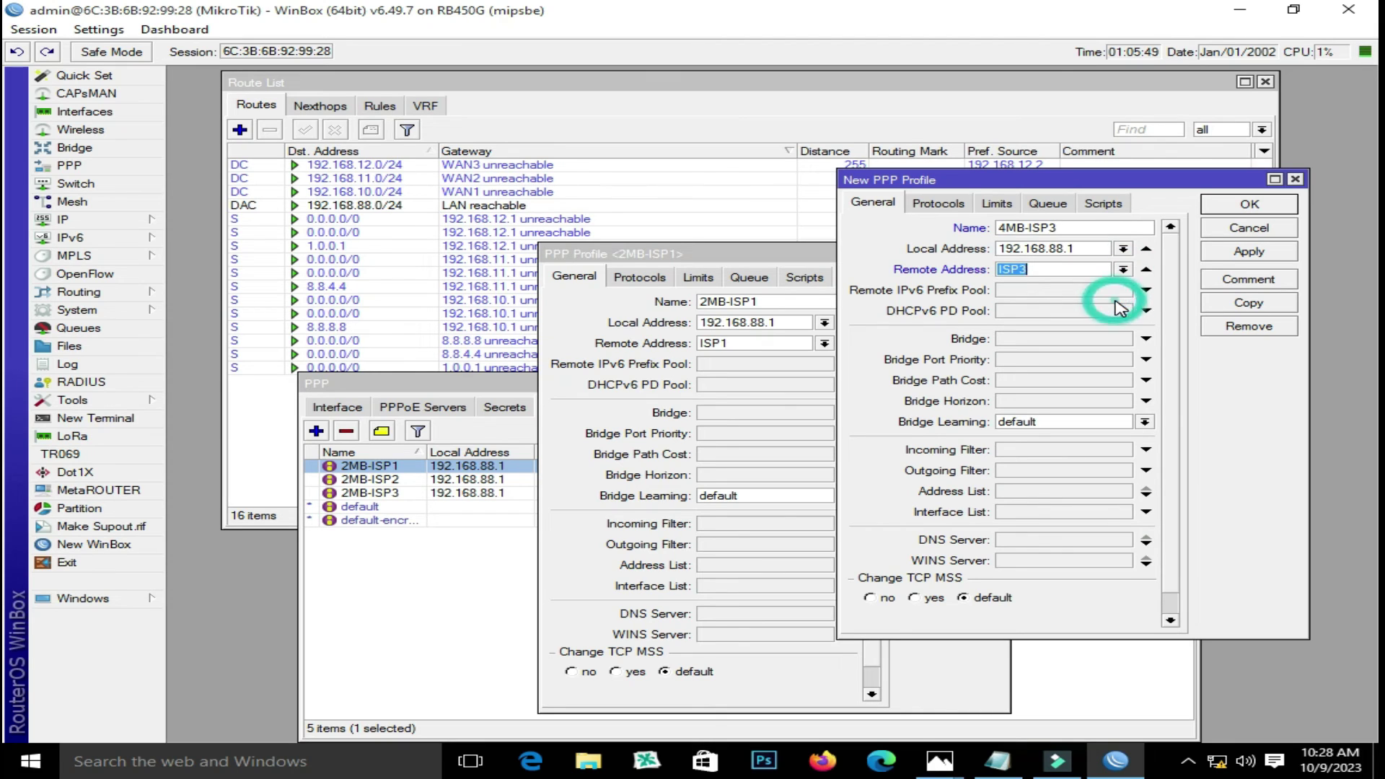
Set the new profile's rate limit to 4M/4M, save it, and close the 2MB-ISP1 profile.
left_click(996, 202)
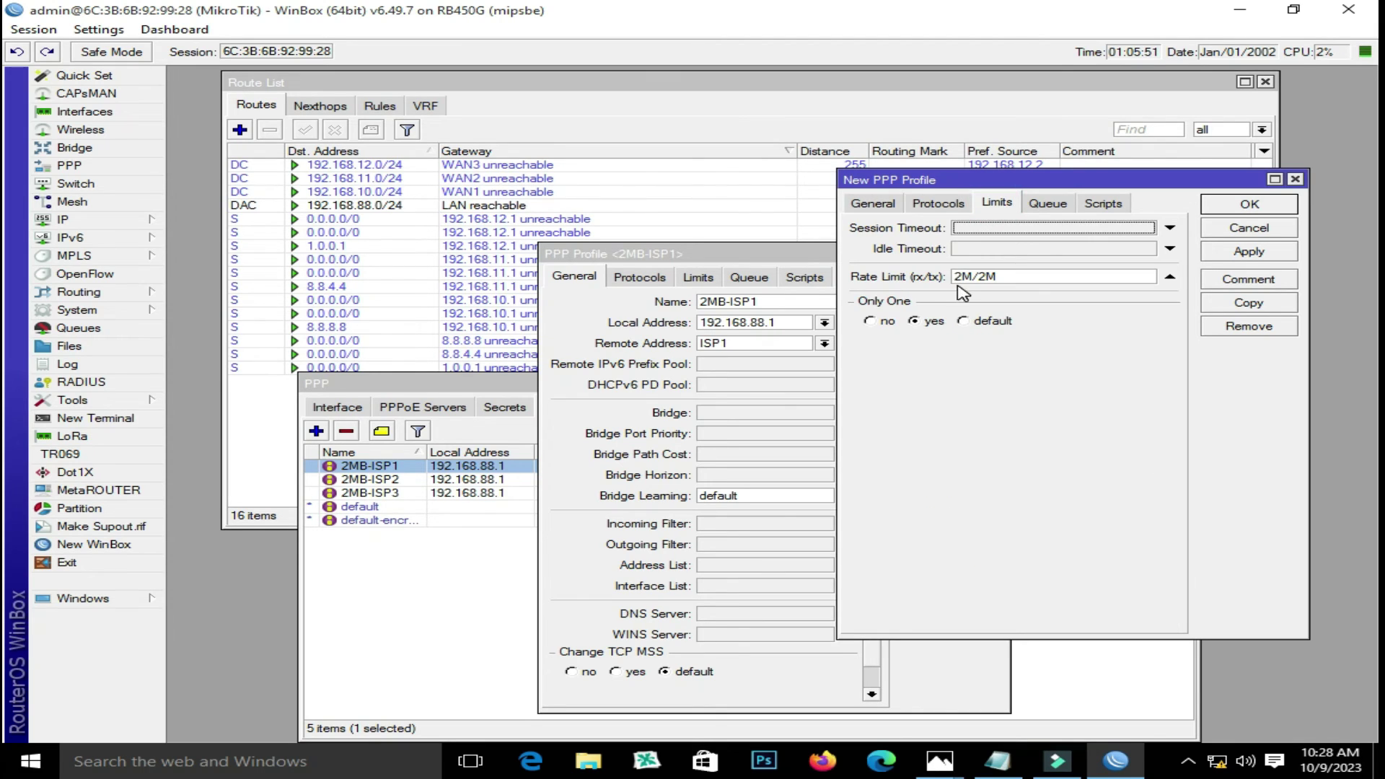
left_click_drag(965, 281, 954, 281)
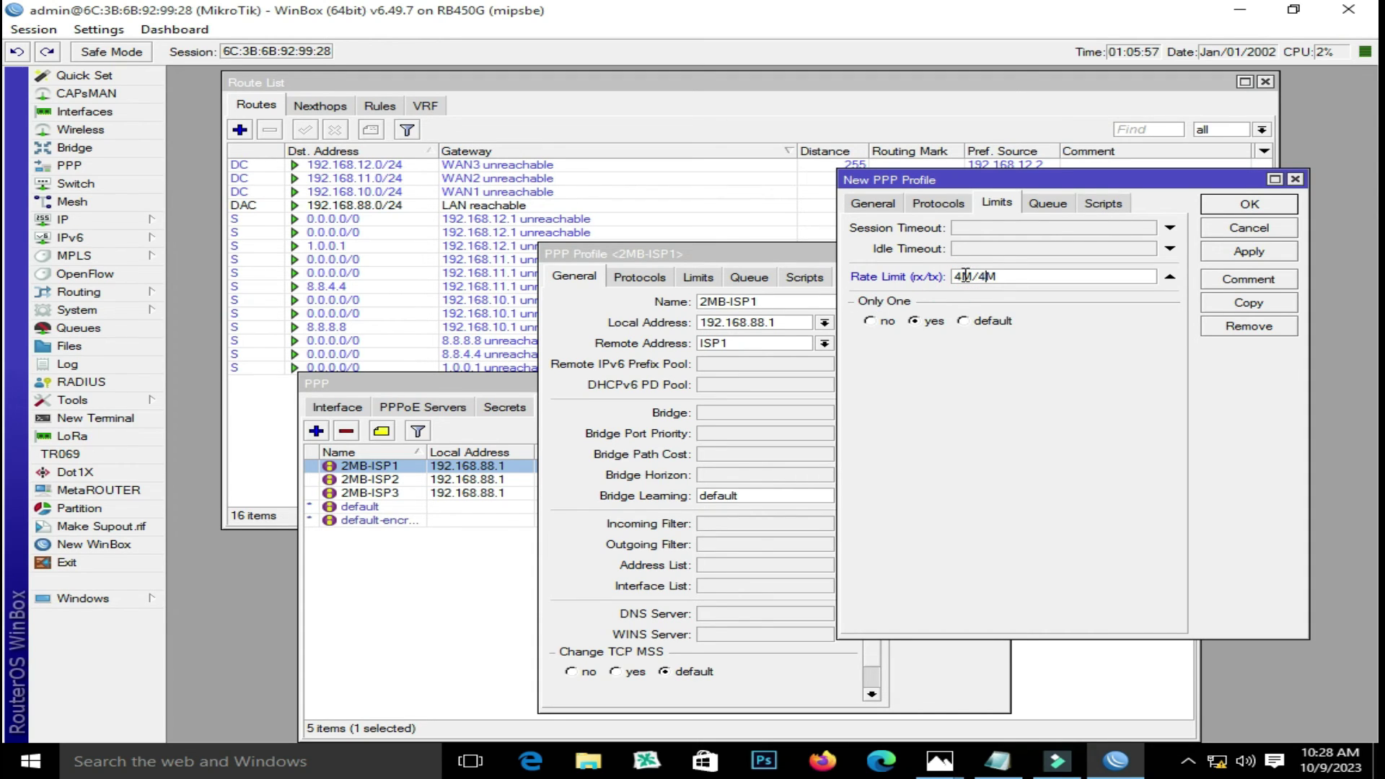
left_click(1234, 252)
left_click(1227, 206)
left_click(1002, 254)
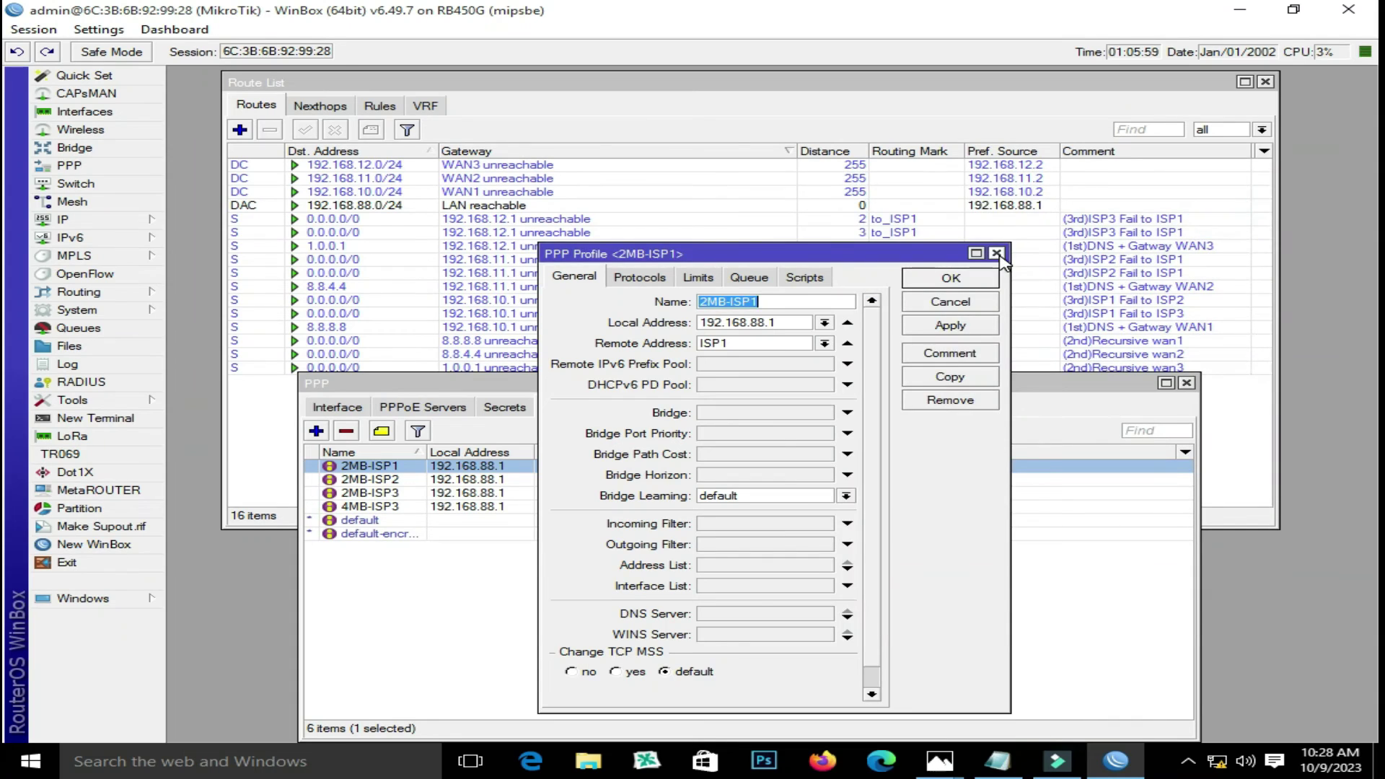
Duplicate the ISP1 PPP secret and enter the subscriber's name for the copy, with pppoe as its service.
left_click(505, 407)
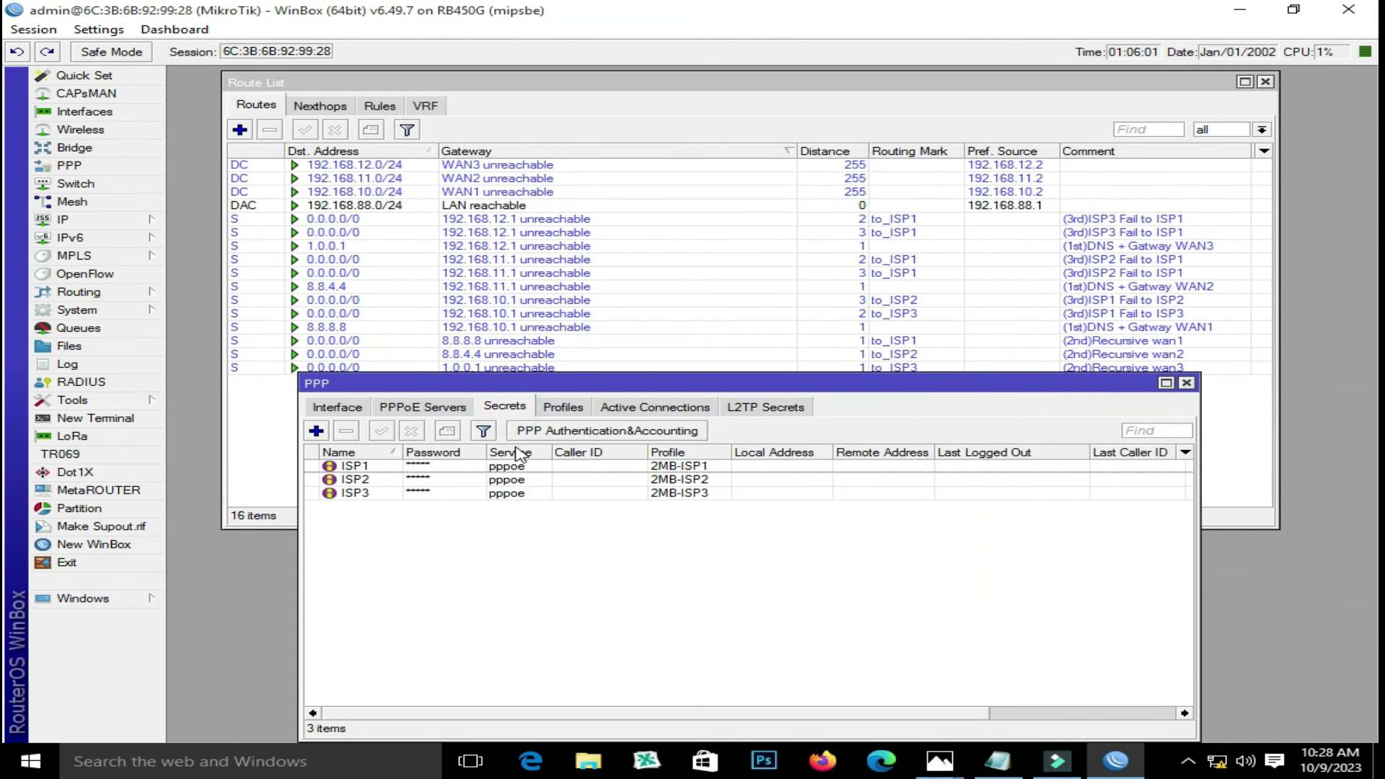
left_click(391, 519)
double_click(352, 466)
left_click(975, 434)
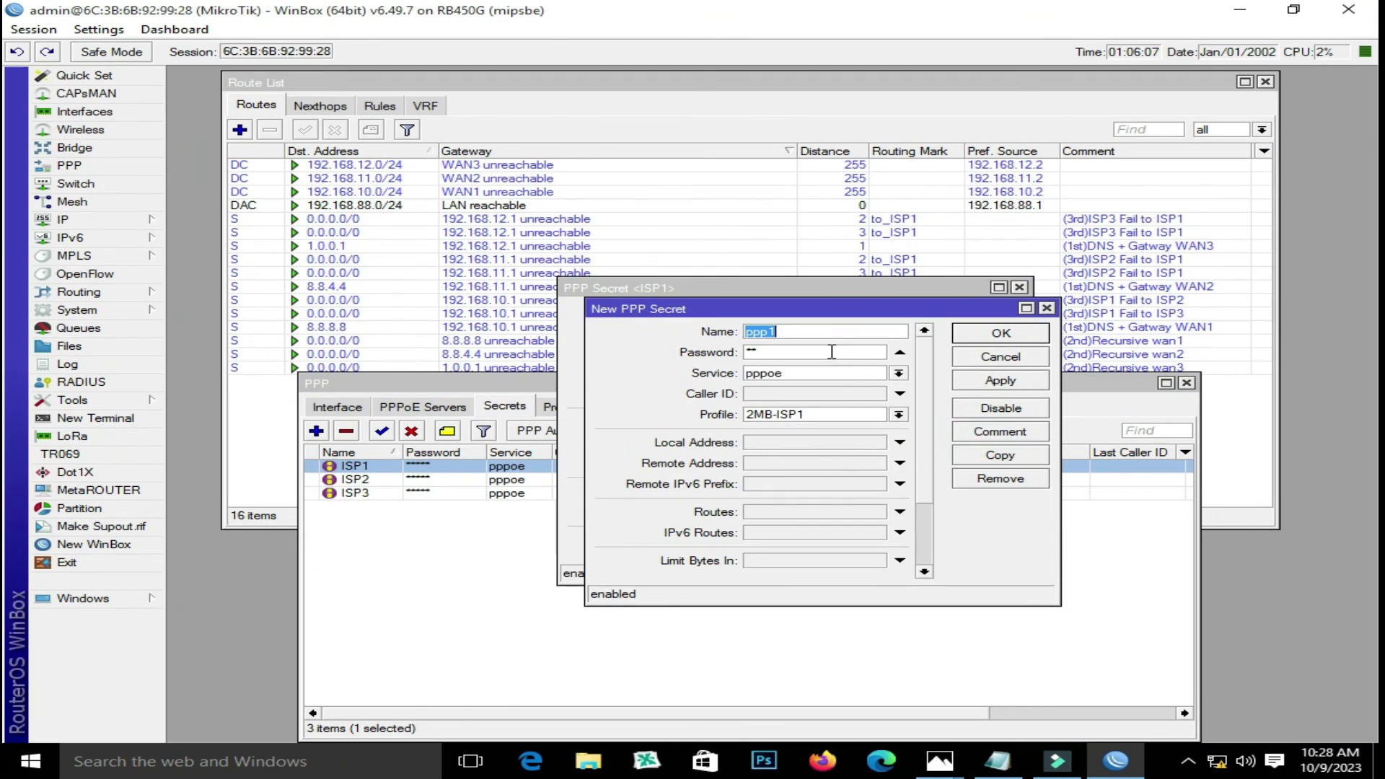
type("Ali")
double_click(787, 351)
left_click(898, 373)
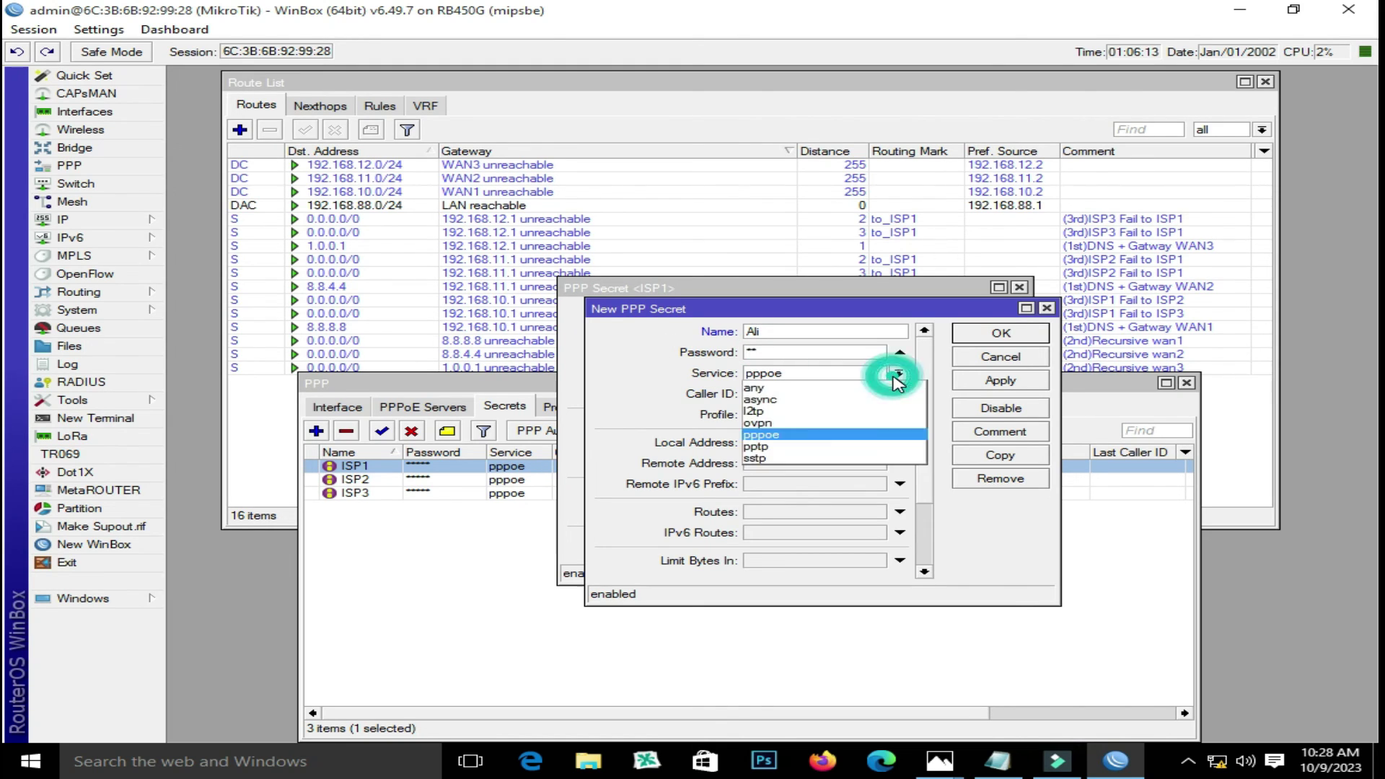
left_click(898, 373)
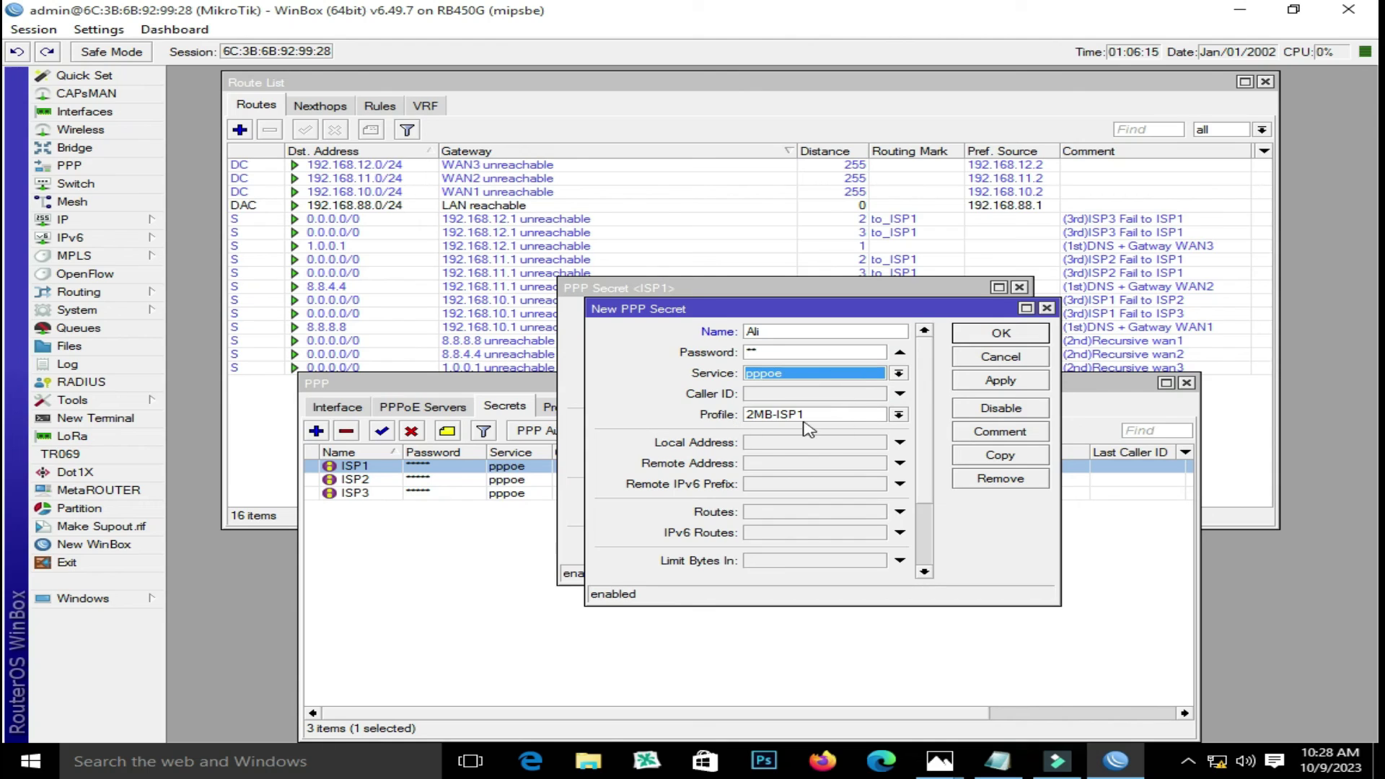
Assign the 4MB-ISP3 profile to the new PPP secret, save it, and select it in the secrets list.
left_click(899, 415)
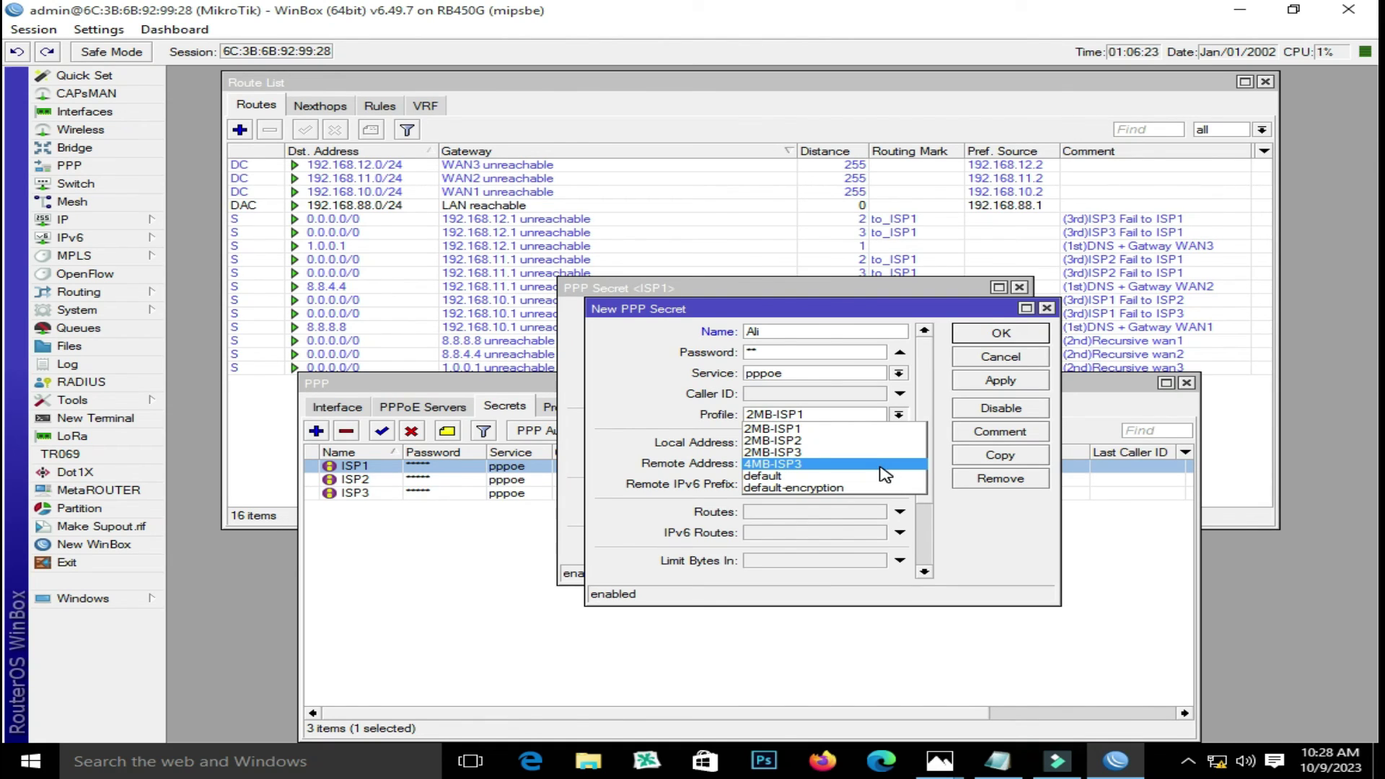
left_click(788, 469)
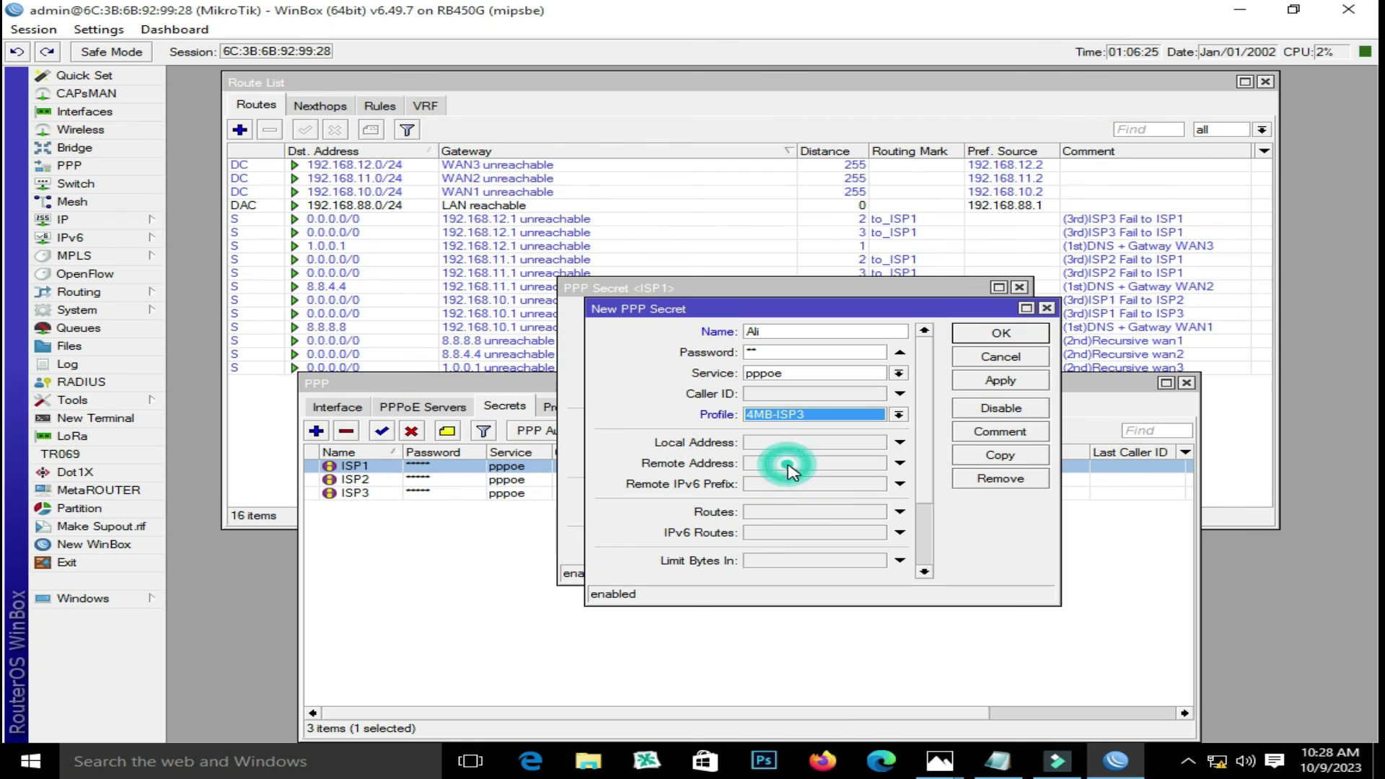
left_click(964, 382)
left_click(975, 336)
left_click(967, 312)
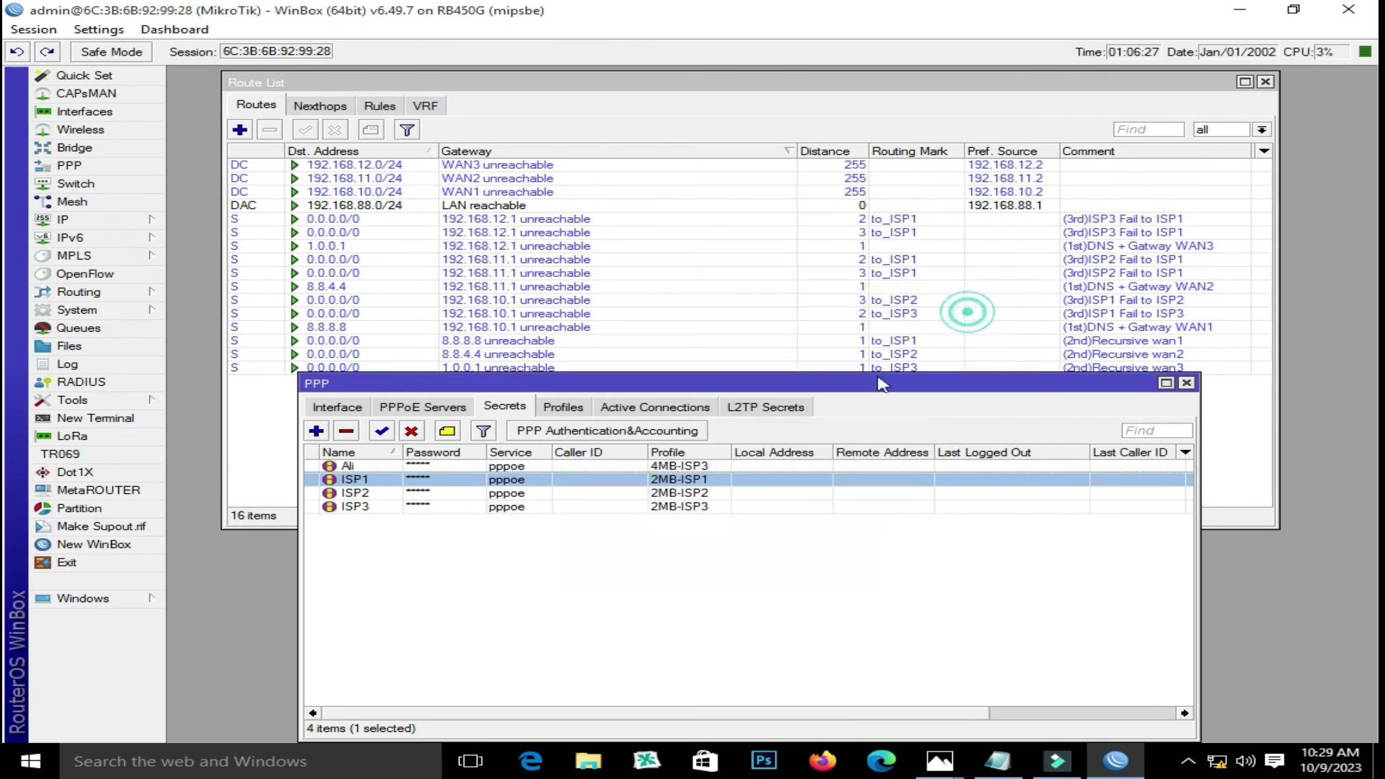
left_click(347, 470)
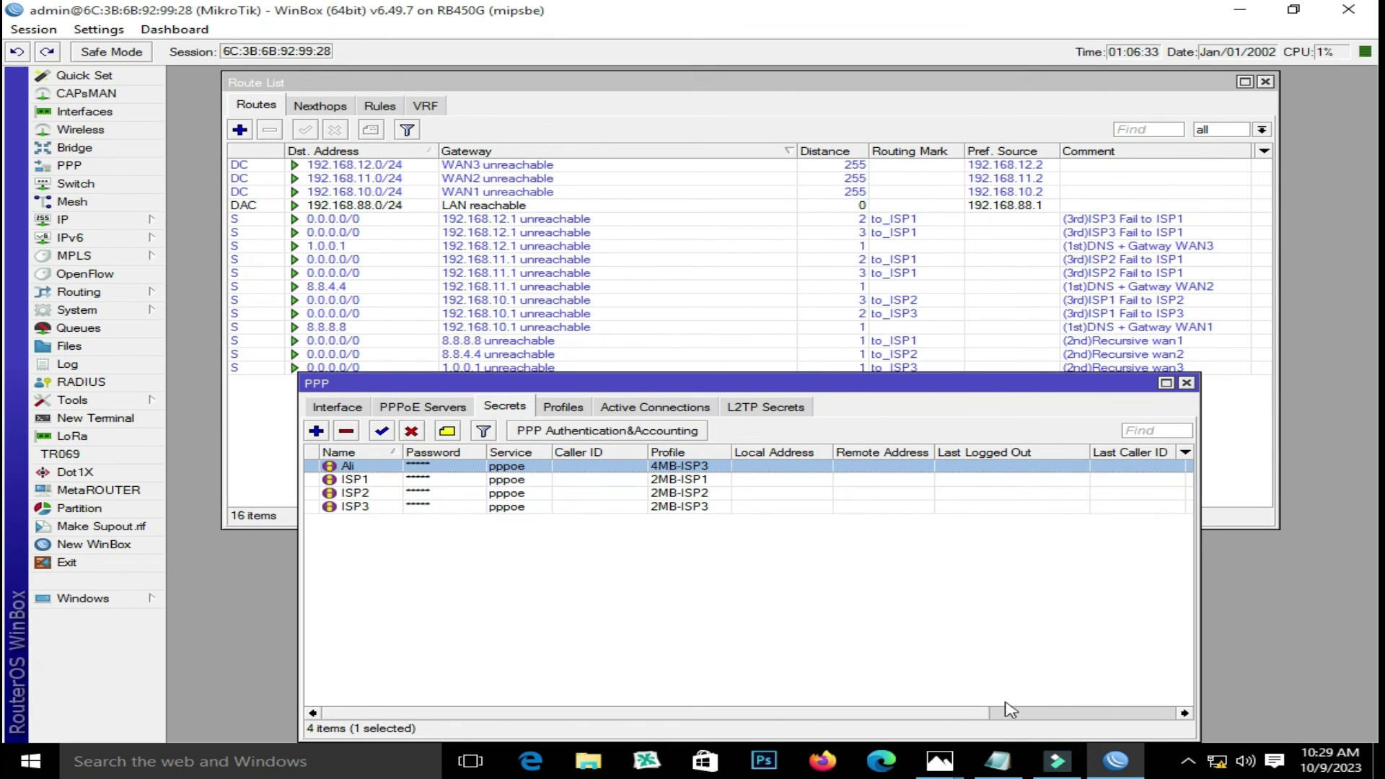
Compare the 3WAN Recursive Routing and 3 isp Recursive Setting diagrams in Photos for their WAN failover order.
mouse_move(941, 761)
left_click(1028, 697)
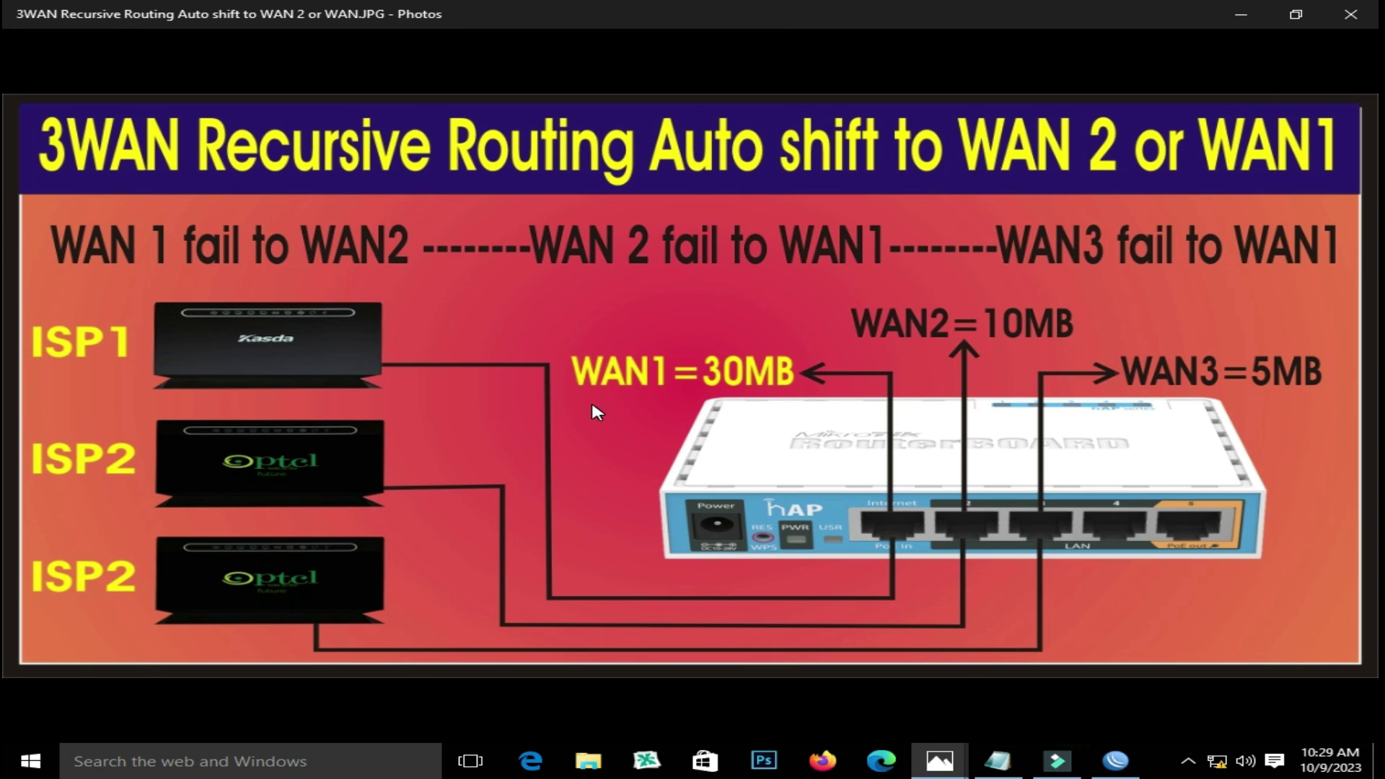
mouse_move(940, 761)
left_click(924, 718)
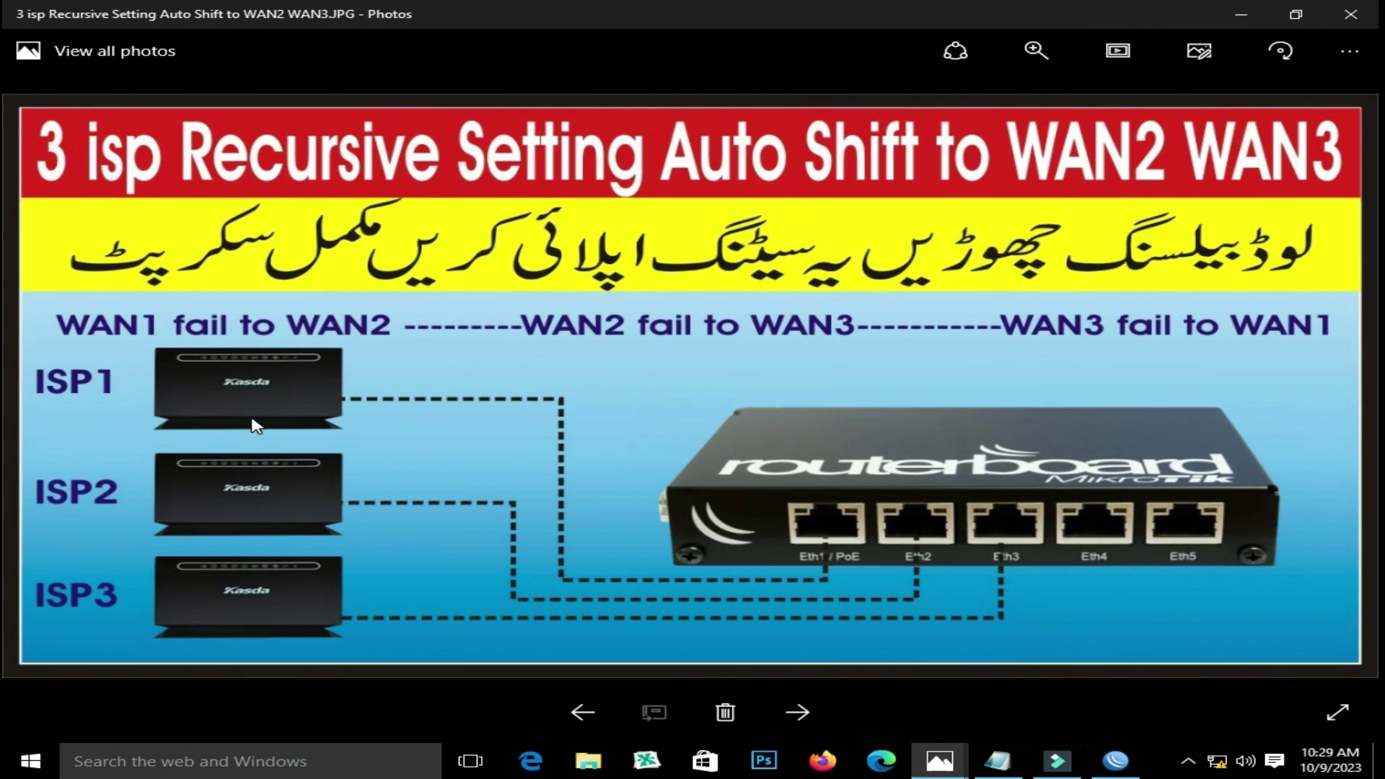
mouse_move(940, 761)
left_click(1026, 674)
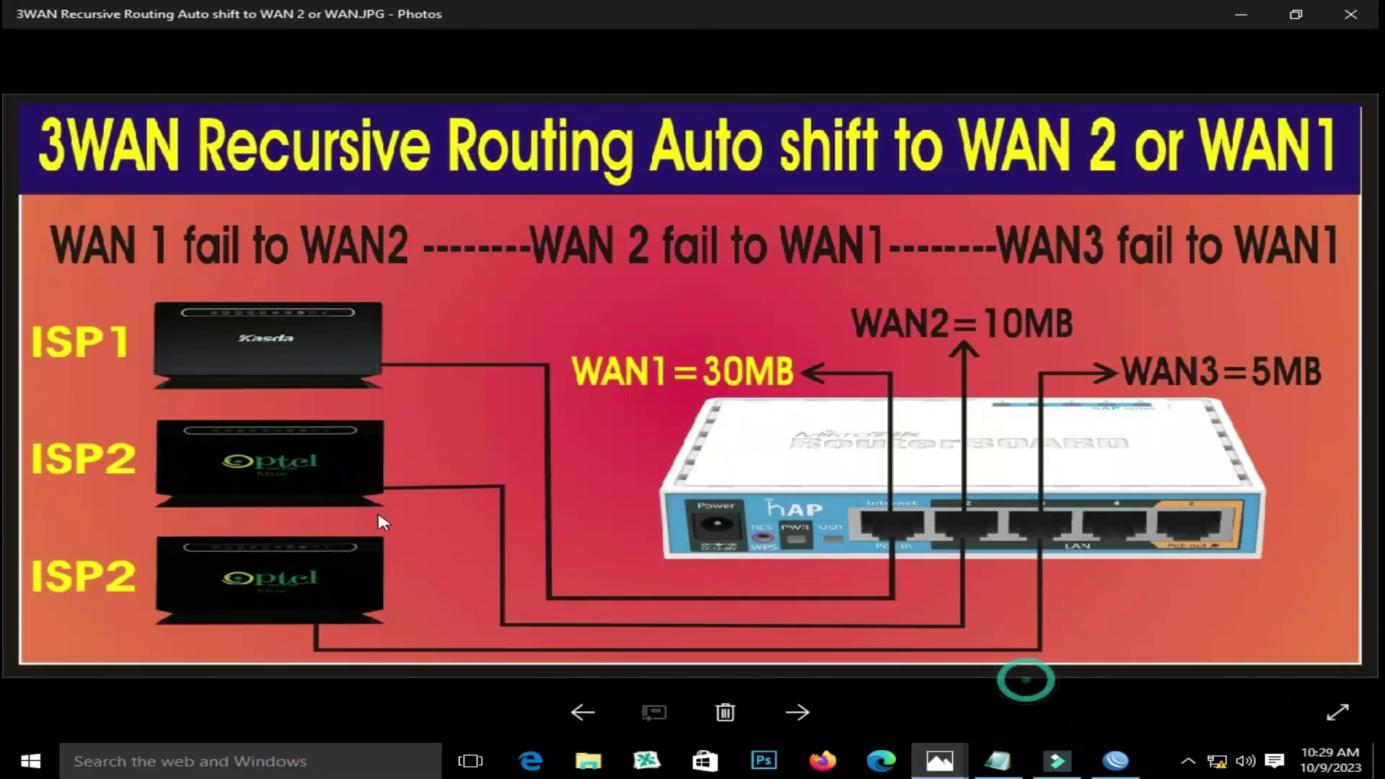